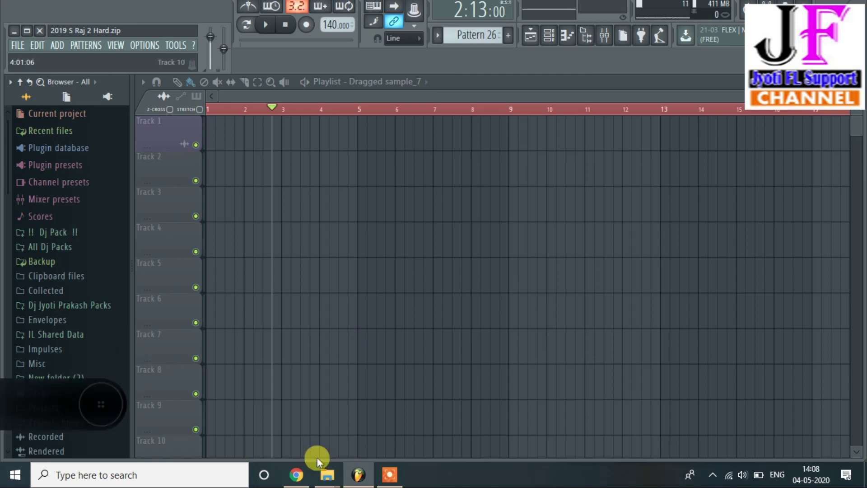
Step: Import the #BulletRaja MP3 from the Compressed folder in Downloads into the playlist as an audio clip
{"action": "mouse_move", "coordinate": [327, 474]}
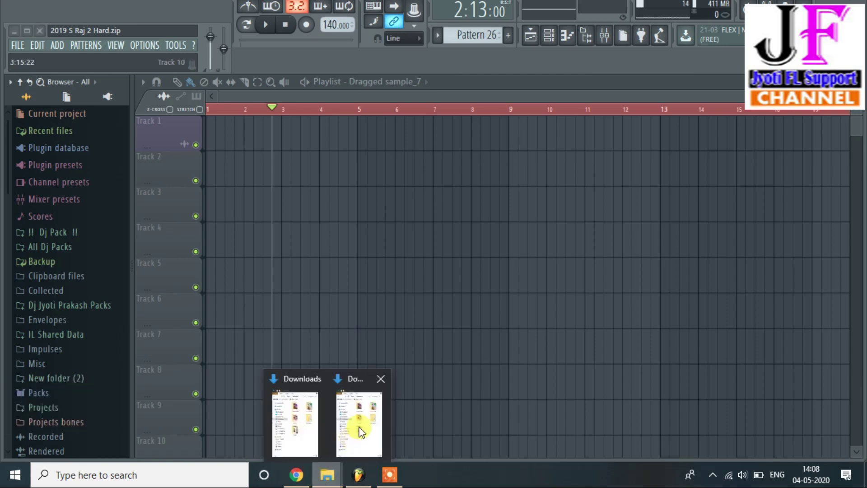
{"action": "left_click", "coordinate": [355, 443]}
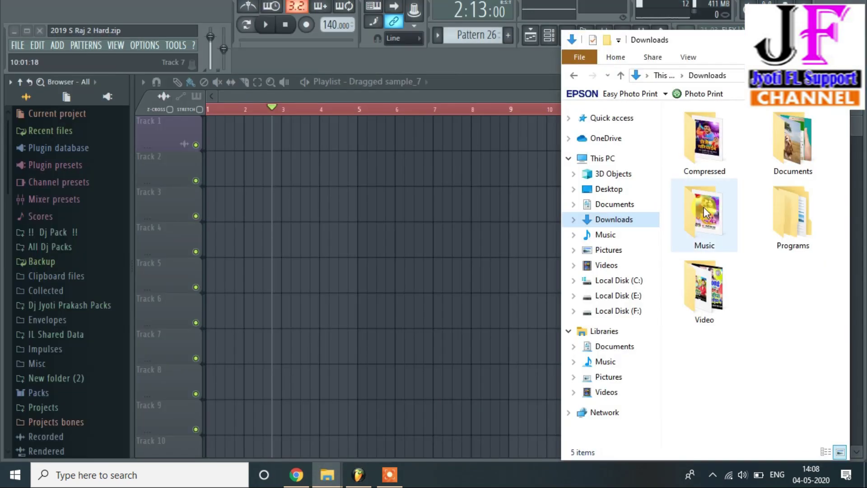
{"action": "left_click", "coordinate": [709, 158]}
{"action": "double_click", "coordinate": [709, 157]}
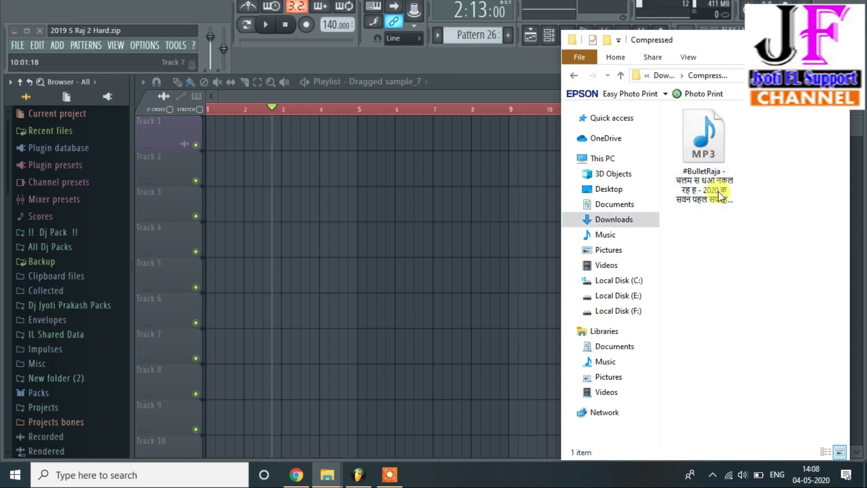
{"action": "left_click_drag", "start_coordinate": [710, 157], "coordinate": [417, 235]}
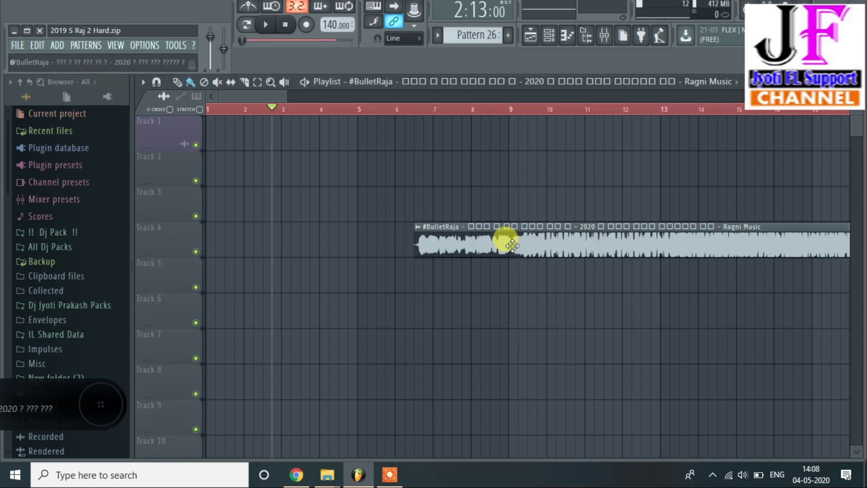
Step: Move the #BulletRaja audio clip to the start of Track 1
{"action": "left_click_drag", "start_coordinate": [506, 242], "coordinate": [248, 118]}
{"action": "scroll", "coordinate": [240, 109], "scroll_direction": "down", "scroll_amount": 5}
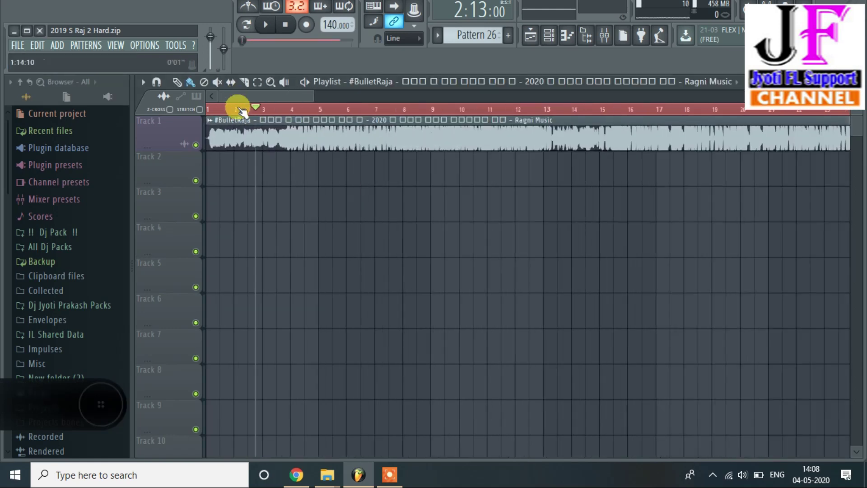
{"action": "scroll", "coordinate": [241, 109], "scroll_direction": "down", "scroll_amount": 5}
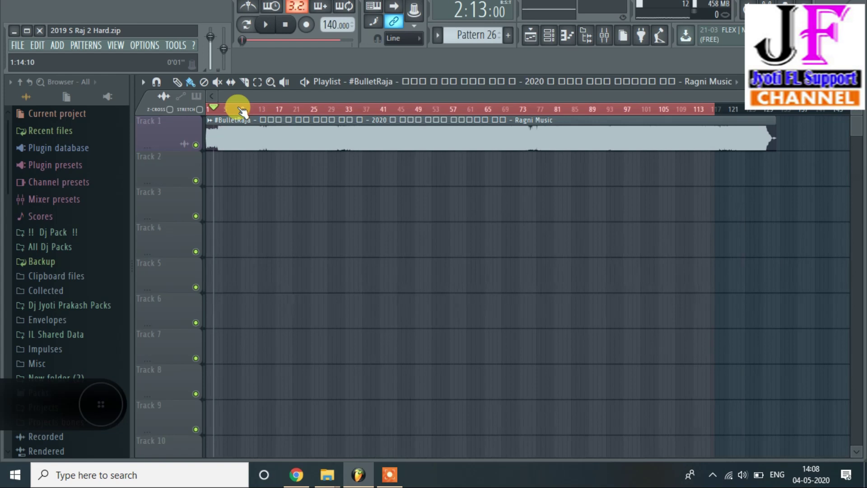
{"action": "key", "text": "ctrl+a"}
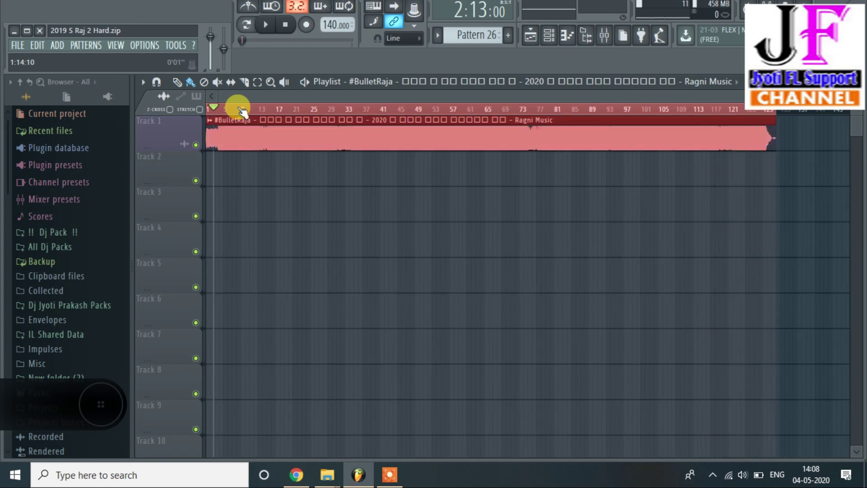
{"action": "left_click", "coordinate": [289, 219]}
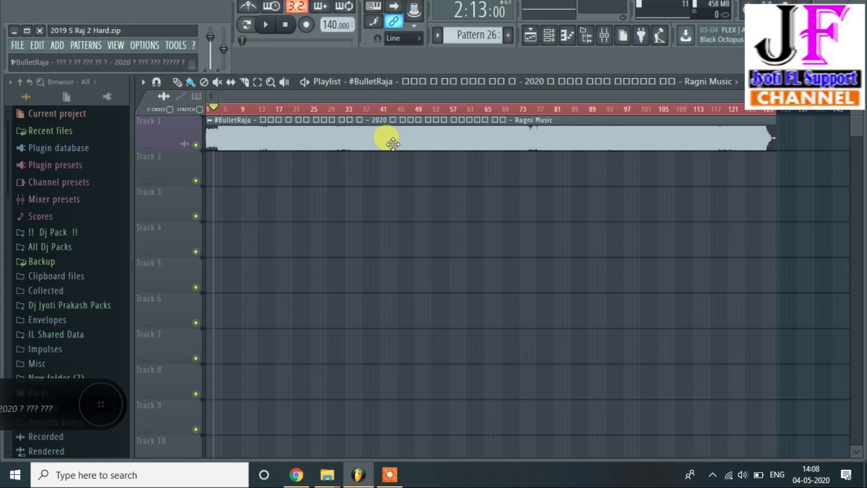
Step: Detect the clip's tempo using the 100 to 200 BPM range and accept 150 BPM as the project tempo
{"action": "left_click", "coordinate": [209, 121]}
{"action": "left_click", "coordinate": [338, 179]}
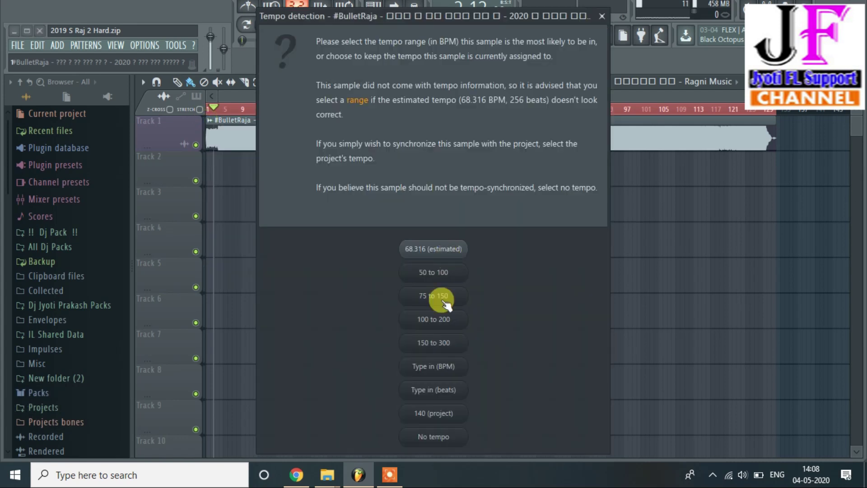
{"action": "left_click", "coordinate": [434, 320]}
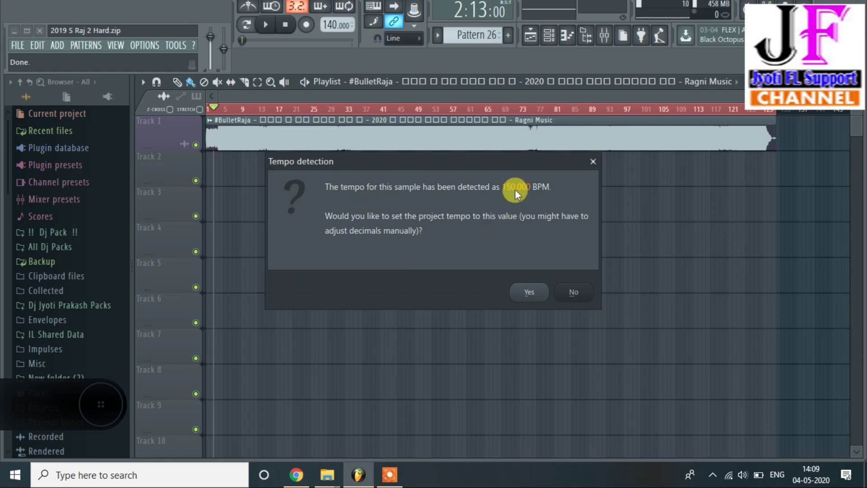
{"action": "left_click", "coordinate": [528, 293]}
{"action": "left_click", "coordinate": [449, 272]}
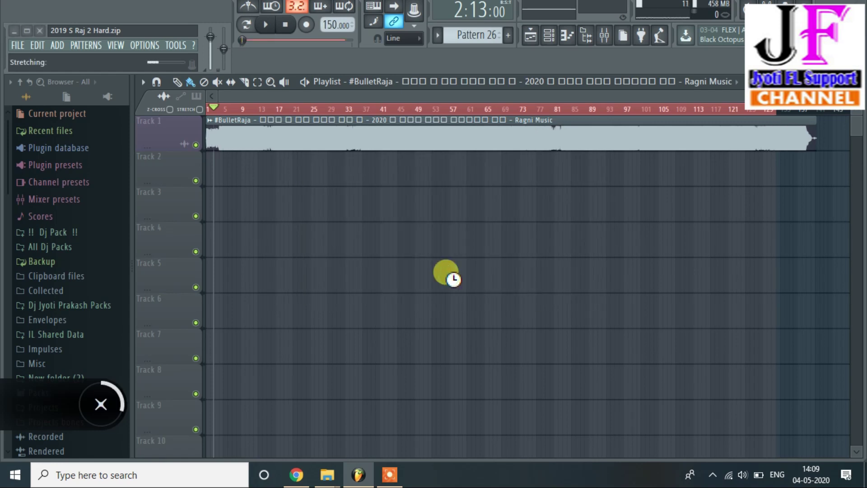
Step: Fit the #BulletRaja clip to the project tempo using the 100 to 200 BPM range
{"action": "left_click", "coordinate": [210, 121]}
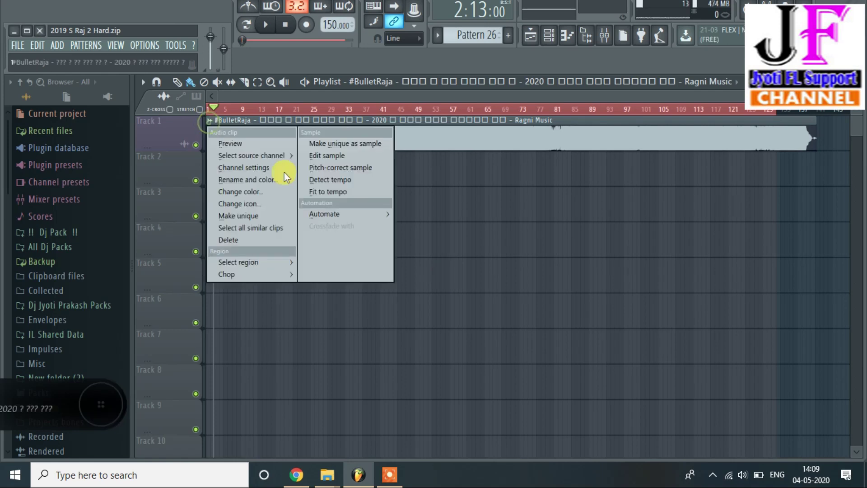
{"action": "left_click", "coordinate": [343, 191]}
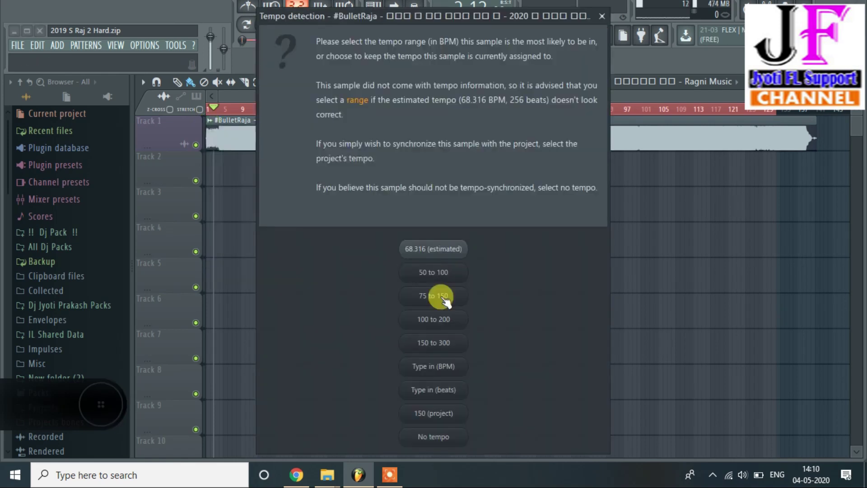
{"action": "left_click", "coordinate": [433, 324]}
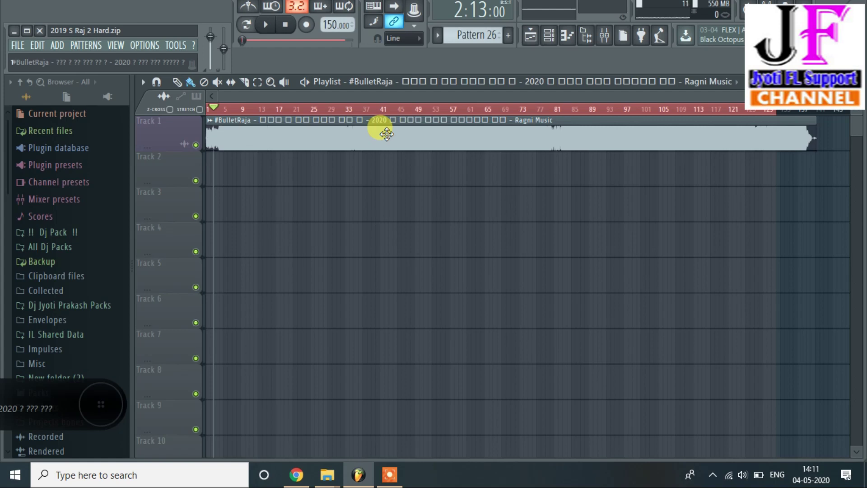
Step: Open the #BulletRaja clip's channel settings and assign the channel to a free mixer track
{"action": "double_click", "coordinate": [379, 126]}
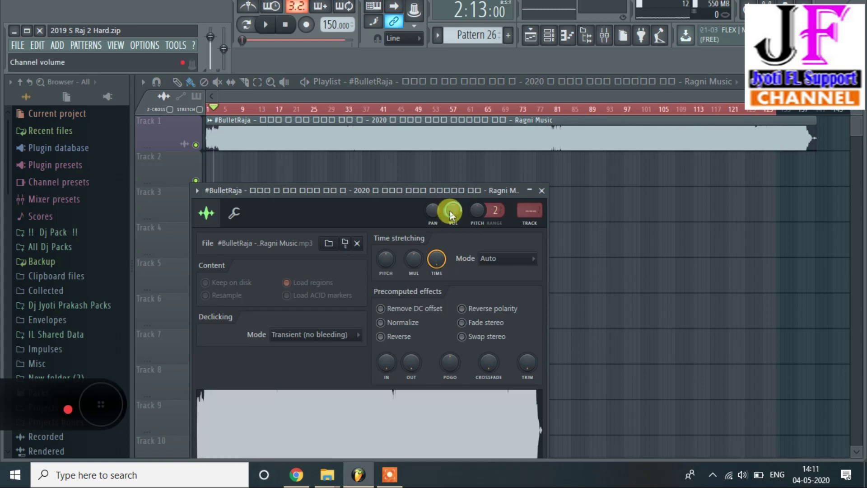
{"action": "left_click", "coordinate": [197, 190]}
{"action": "left_click", "coordinate": [370, 234]}
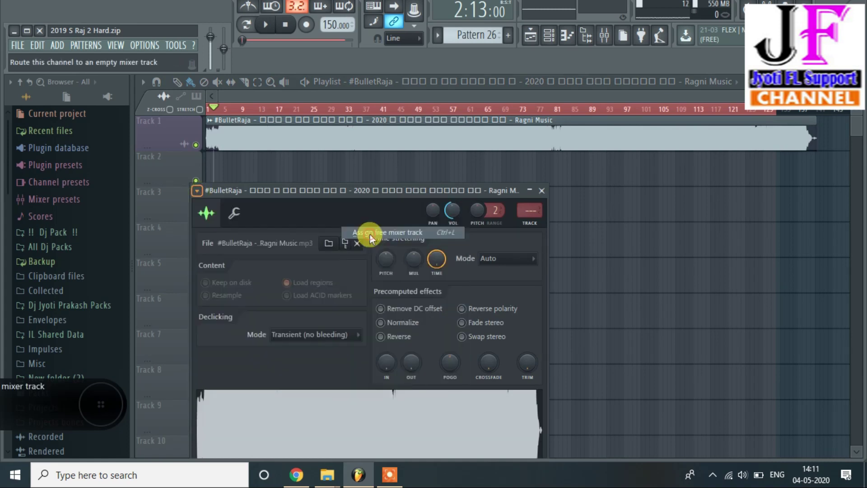
Step: Add Maximus in the track's first effect slot and solo its mid band, adjusting the crossovers with the high one at about 9853 Hz
{"action": "left_click", "coordinate": [619, 204]}
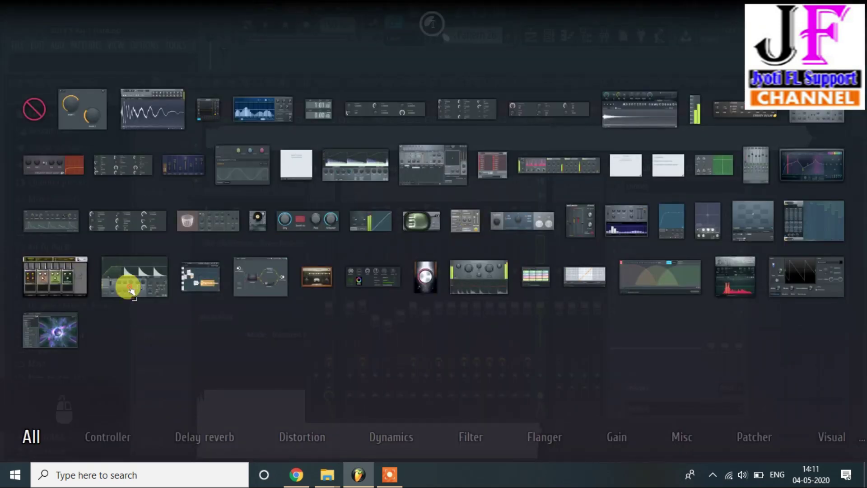
{"action": "left_click", "coordinate": [130, 290]}
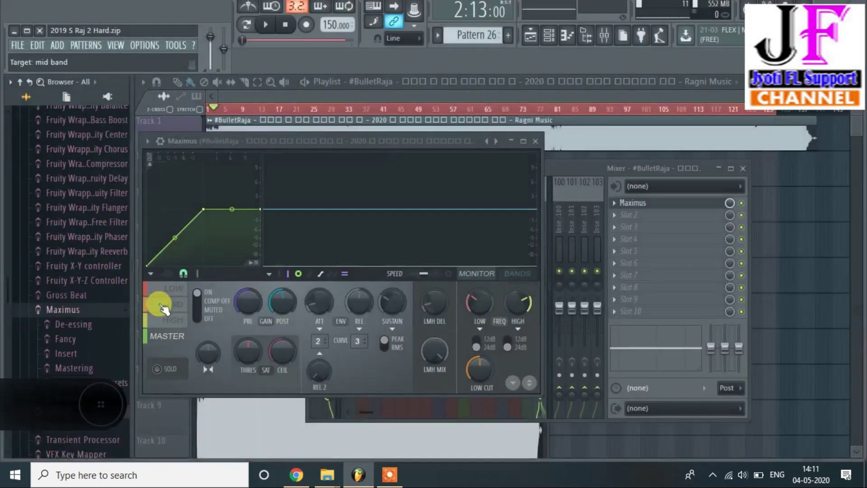
{"action": "left_click", "coordinate": [164, 306]}
{"action": "left_click", "coordinate": [166, 369]}
{"action": "left_click_drag", "start_coordinate": [480, 308], "coordinate": [517, 300]}
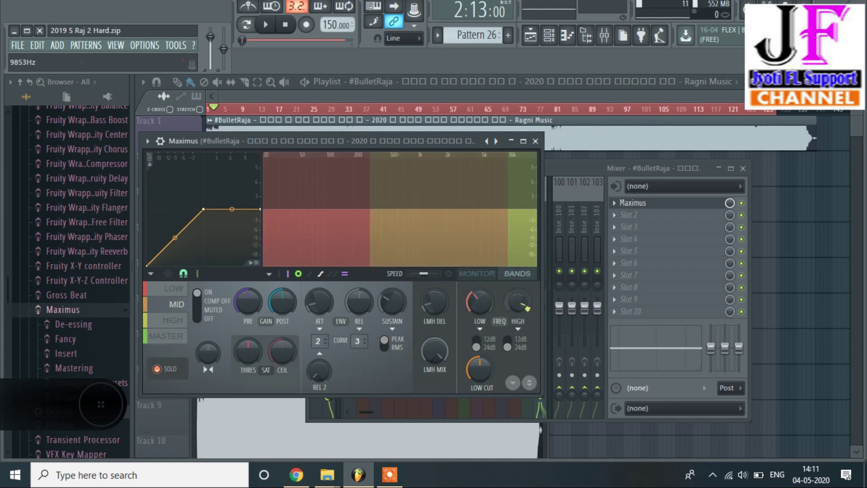
{"action": "left_click", "coordinate": [535, 141]}
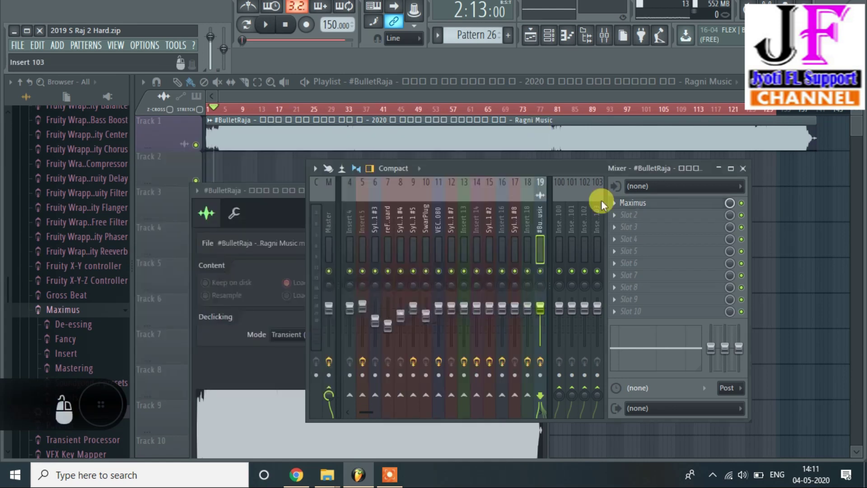
Step: Add Fruity Parametric EQ 2 in slot 2, cutting bands 1 and 2 near 178 Hz and band 7 near 13580 Hz to -18 dB
{"action": "right_click", "coordinate": [614, 214]}
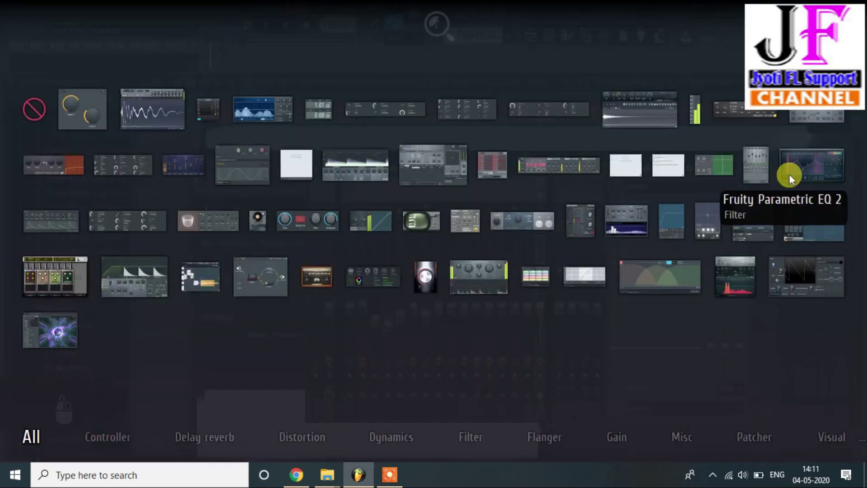
{"action": "left_click", "coordinate": [798, 175]}
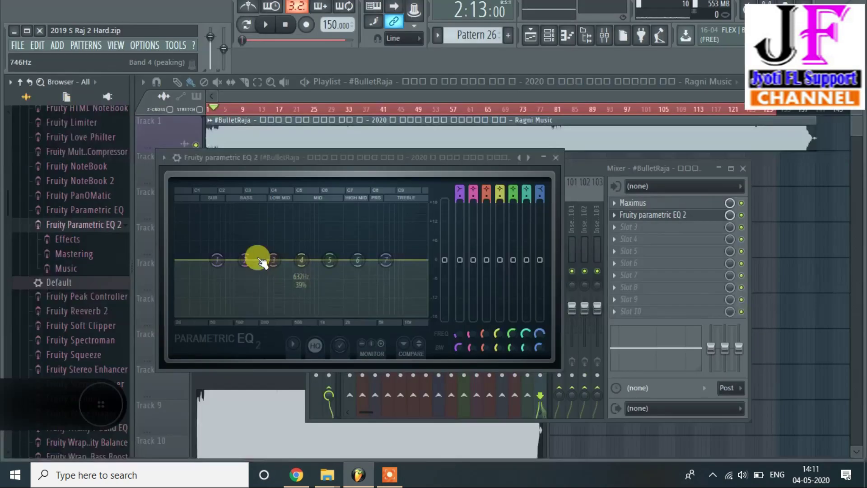
{"action": "left_click_drag", "start_coordinate": [257, 255], "coordinate": [261, 316]}
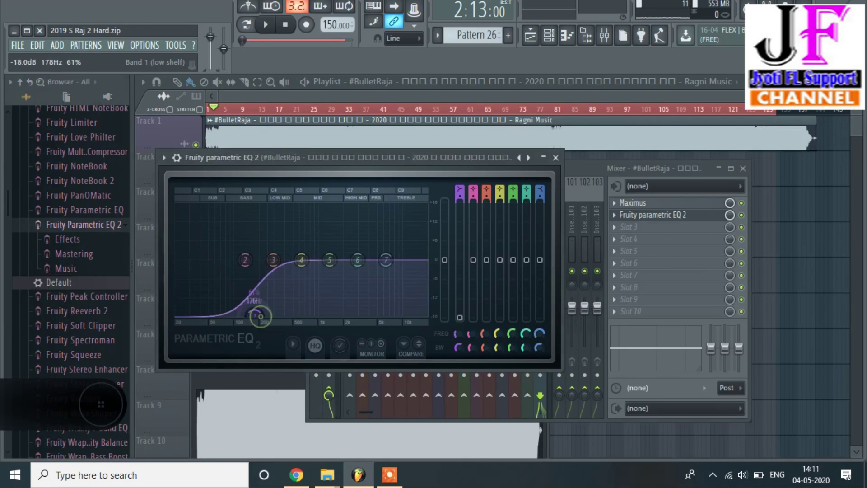
{"action": "left_click_drag", "start_coordinate": [245, 260], "coordinate": [257, 314]}
{"action": "left_click_drag", "start_coordinate": [386, 260], "coordinate": [414, 315]}
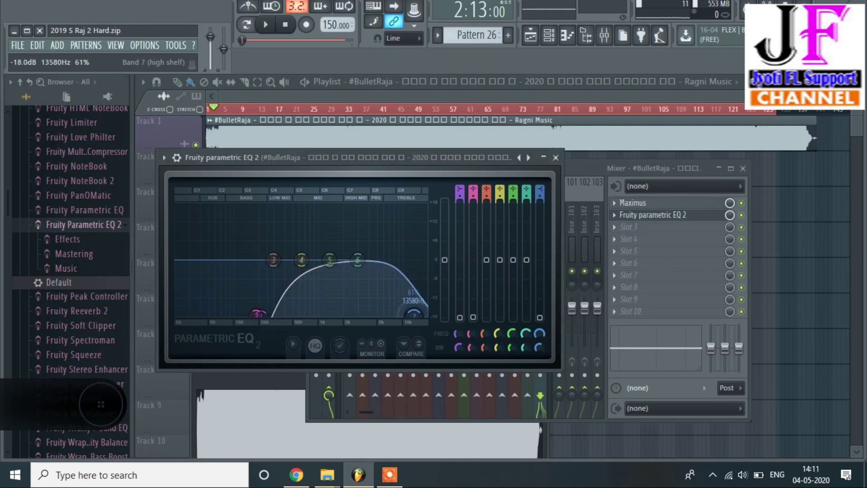
{"action": "left_click", "coordinate": [557, 159]}
Step: Add Fruity Parametric EQ in slot 3 and lower its 90, 250 and 5000 Hz bands, with 5000 Hz at about -13.4 dB
{"action": "key", "text": "alt+p"}
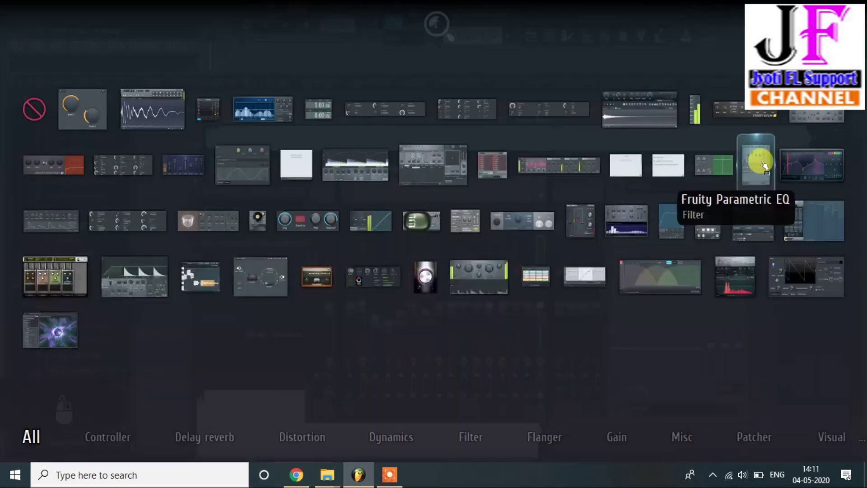
{"action": "left_click_drag", "start_coordinate": [764, 165], "coordinate": [716, 213]}
{"action": "left_click", "coordinate": [658, 227]}
{"action": "mouse_move", "coordinate": [189, 240]}
{"action": "left_mouse_down"}
{"action": "mouse_move", "coordinate": [189, 271]}
{"action": "mouse_move", "coordinate": [210, 257]}
{"action": "left_mouse_up"}
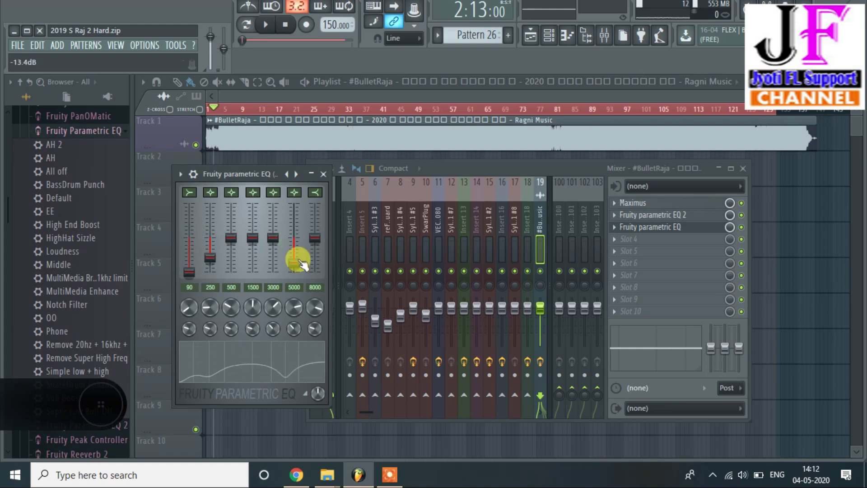
{"action": "left_click", "coordinate": [782, 284]}
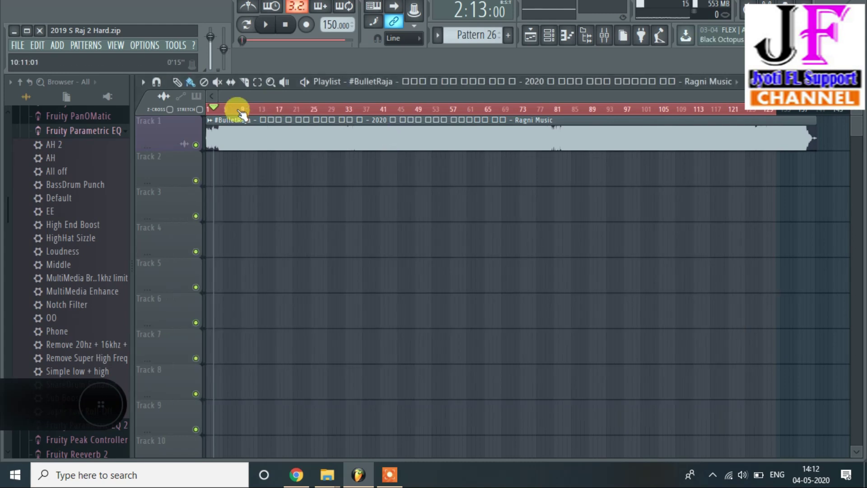
Step: Play the song's intro in the playlist and jump playback forward to about the middle of bar 4
{"action": "scroll", "coordinate": [220, 113], "scroll_direction": "up", "scroll_amount": 3}
{"action": "scroll", "coordinate": [222, 113], "scroll_direction": "up", "scroll_amount": 5}
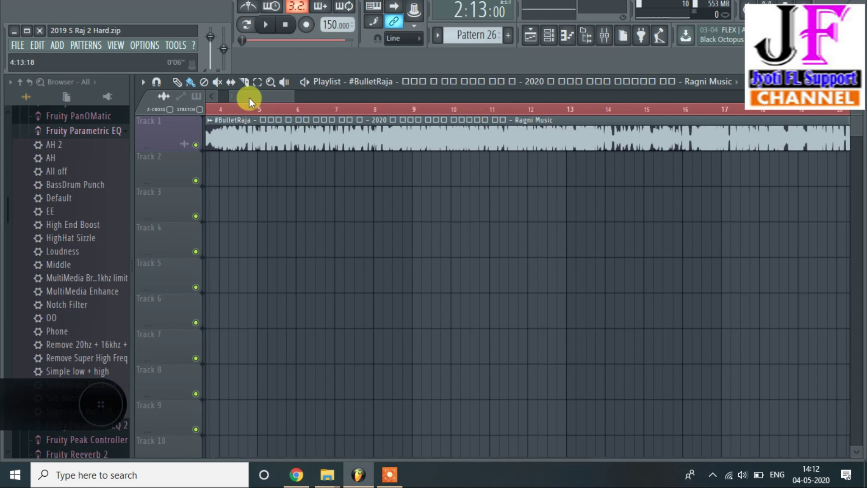
{"action": "scroll", "coordinate": [311, 113], "scroll_direction": "up", "scroll_amount": 3}
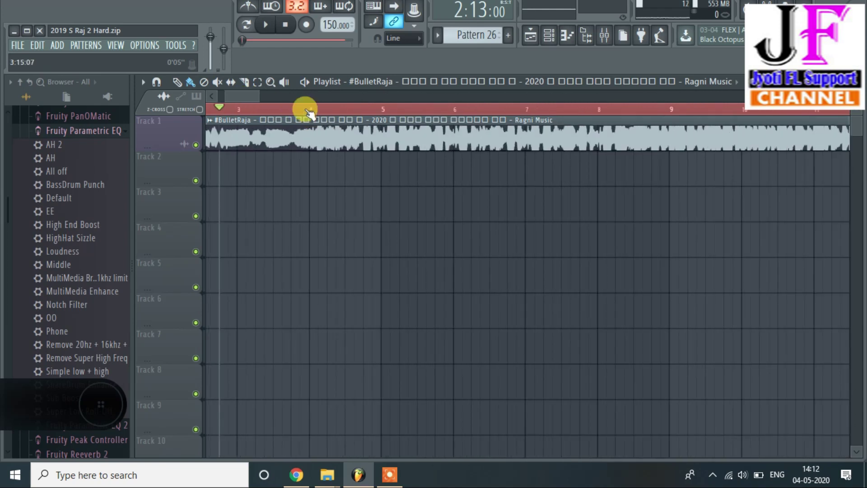
{"action": "mouse_move", "coordinate": [241, 100]}
{"action": "left_mouse_down"}
{"action": "mouse_move", "coordinate": [226, 103]}
{"action": "mouse_move", "coordinate": [239, 103]}
{"action": "left_mouse_up"}
{"action": "scroll", "coordinate": [381, 111], "scroll_direction": "down", "scroll_amount": 2}
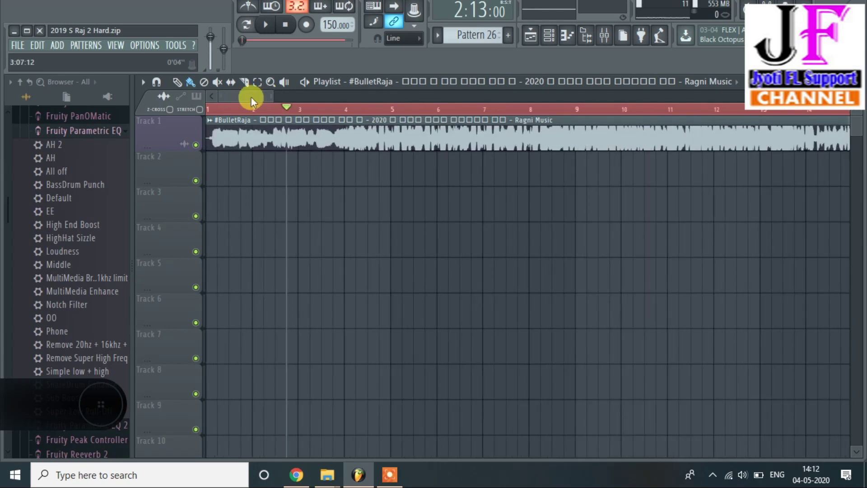
{"action": "key", "text": "space"}
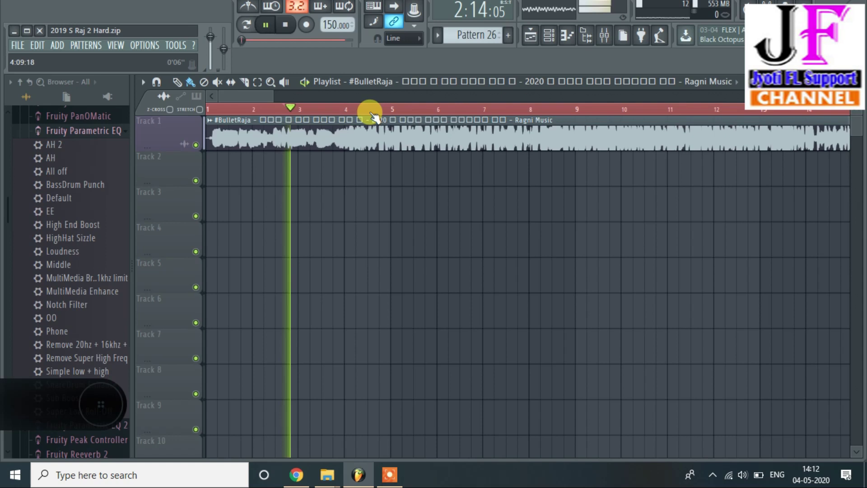
{"action": "left_click", "coordinate": [372, 110]}
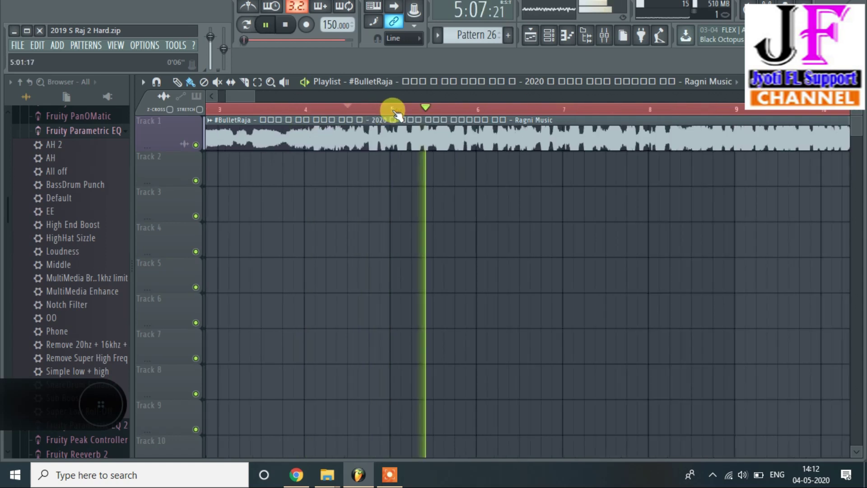
Step: Listen to bar 8 of the song from different start points, placing the playhead at 8:07:00
{"action": "scroll", "coordinate": [546, 108], "scroll_direction": "down", "scroll_amount": 1}
{"action": "left_click", "coordinate": [493, 110]}
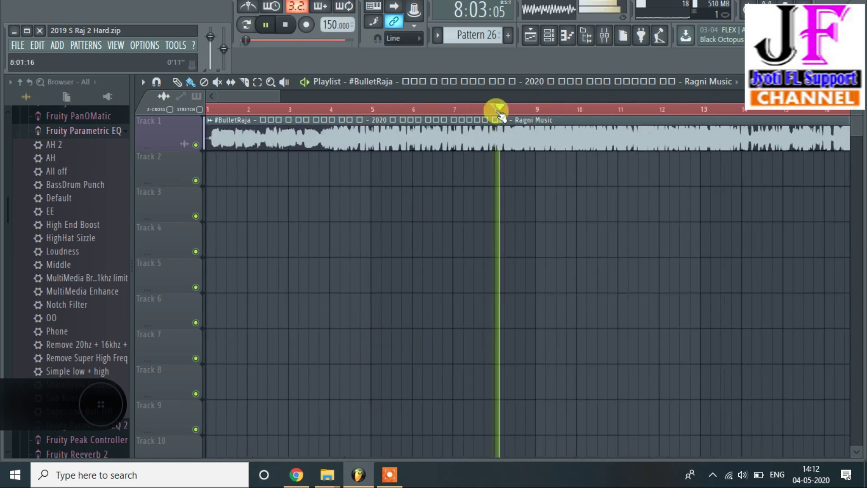
{"action": "left_click", "coordinate": [515, 109]}
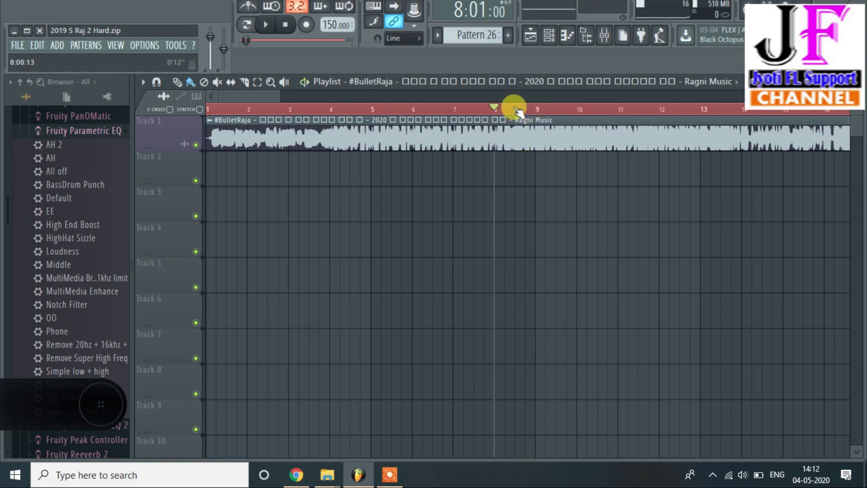
{"action": "left_click", "coordinate": [510, 109]}
{"action": "scroll", "coordinate": [511, 108], "scroll_direction": "up", "scroll_amount": 2}
{"action": "left_click", "coordinate": [510, 109]}
{"action": "key", "text": "space"}
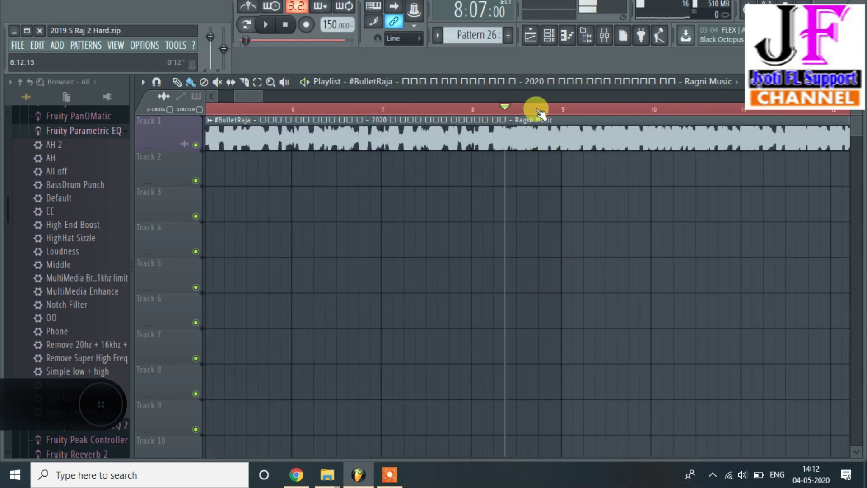
Step: Play the song from 8:07:00 and examine its waveform around the start of bar 9 for the beat position
{"action": "scroll", "coordinate": [537, 110], "scroll_direction": "up", "scroll_amount": 5}
{"action": "scroll", "coordinate": [537, 110], "scroll_direction": "up", "scroll_amount": 1}
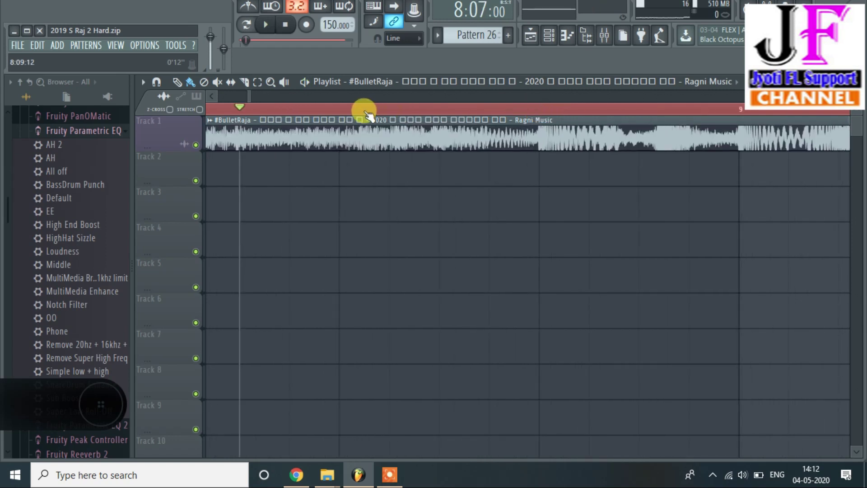
{"action": "key", "text": "space"}
{"action": "key", "text": "space"}
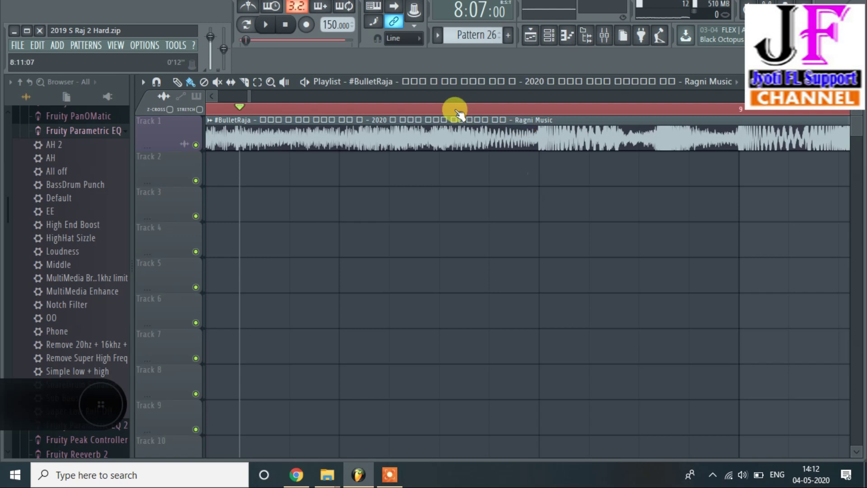
{"action": "scroll", "coordinate": [452, 113], "scroll_direction": "down", "scroll_amount": 3}
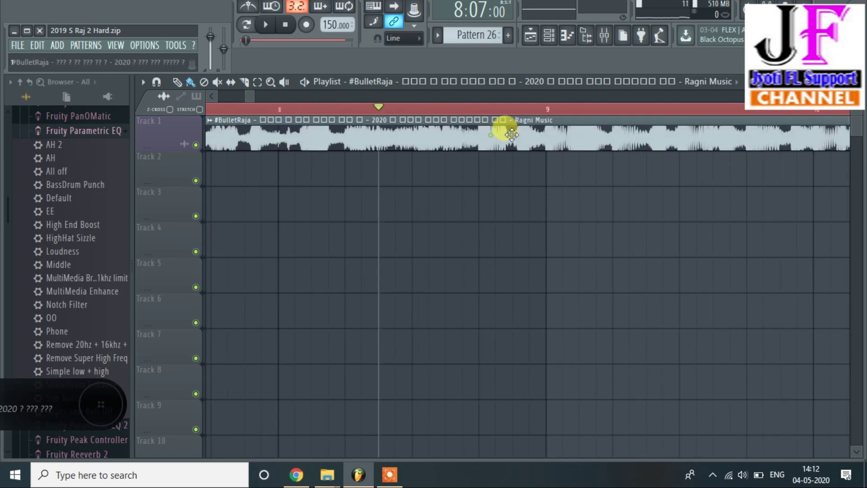
{"action": "scroll", "coordinate": [556, 134], "scroll_direction": "up", "scroll_amount": 2}
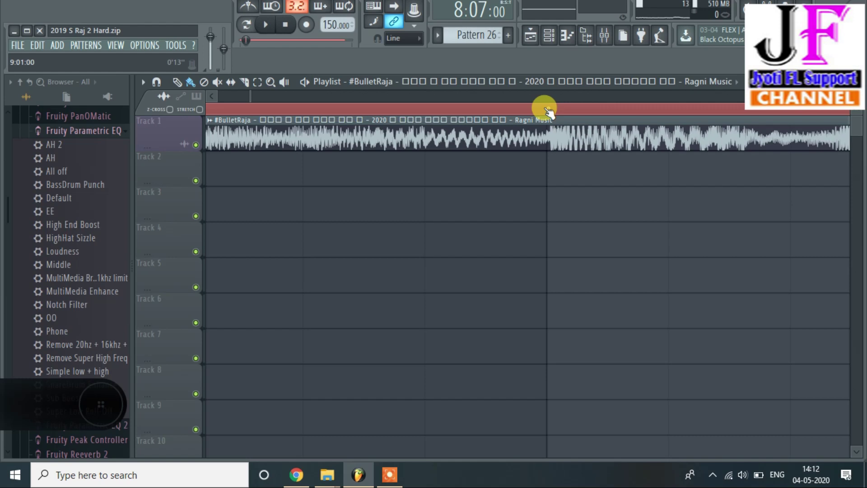
{"action": "scroll", "coordinate": [548, 111], "scroll_direction": "down", "scroll_amount": 1}
{"action": "scroll", "coordinate": [549, 111], "scroll_direction": "up", "scroll_amount": 1}
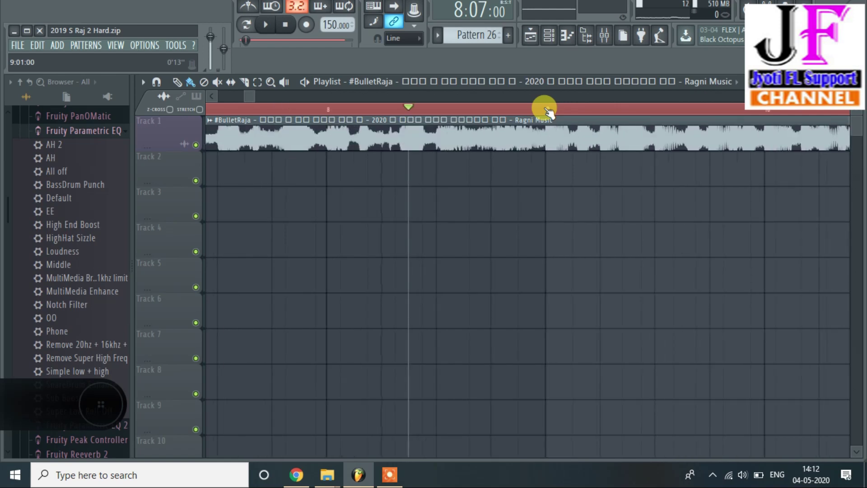
{"action": "scroll", "coordinate": [549, 111], "scroll_direction": "down", "scroll_amount": 1}
{"action": "key", "text": "space"}
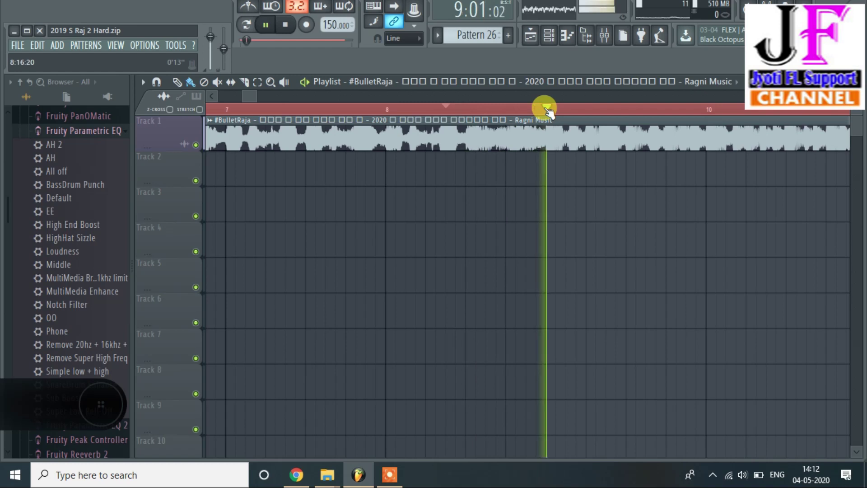
{"action": "scroll", "coordinate": [548, 111], "scroll_direction": "down", "scroll_amount": 1}
{"action": "key", "text": "space"}
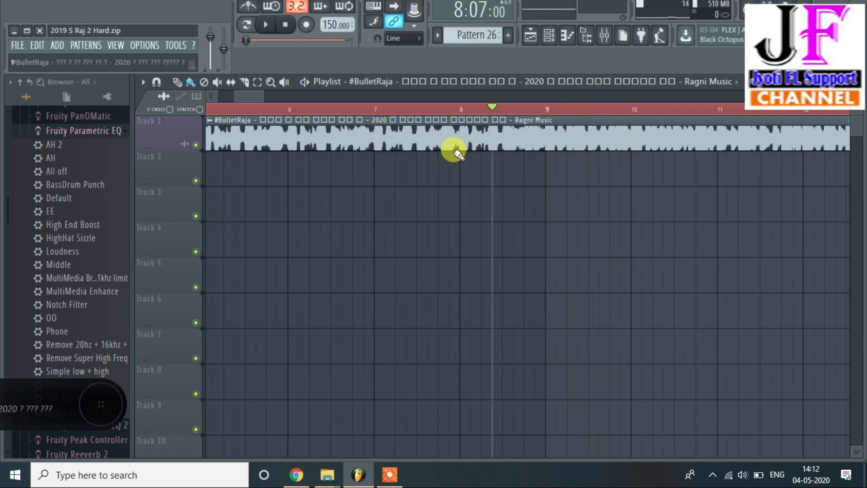
Step: Switch the song sample's clip display to Spectrum view in its channel settings and close the settings window
{"action": "double_click", "coordinate": [356, 137]}
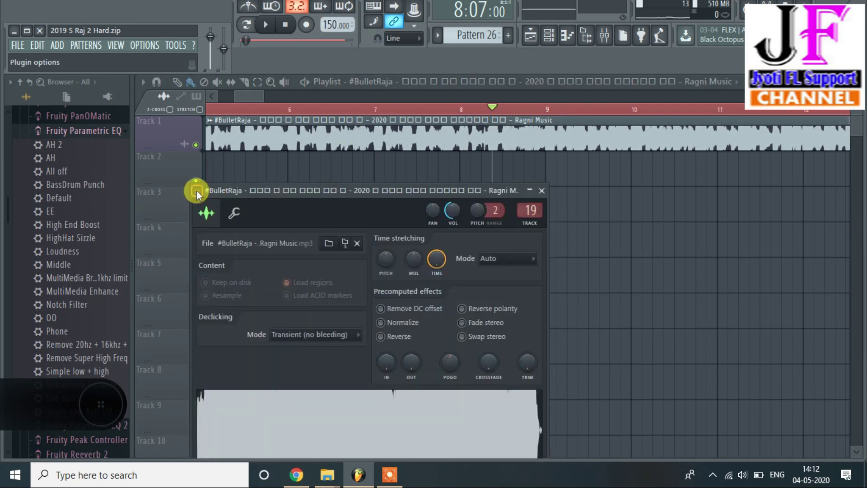
{"action": "left_click", "coordinate": [197, 190]}
{"action": "mouse_move", "coordinate": [370, 250]}
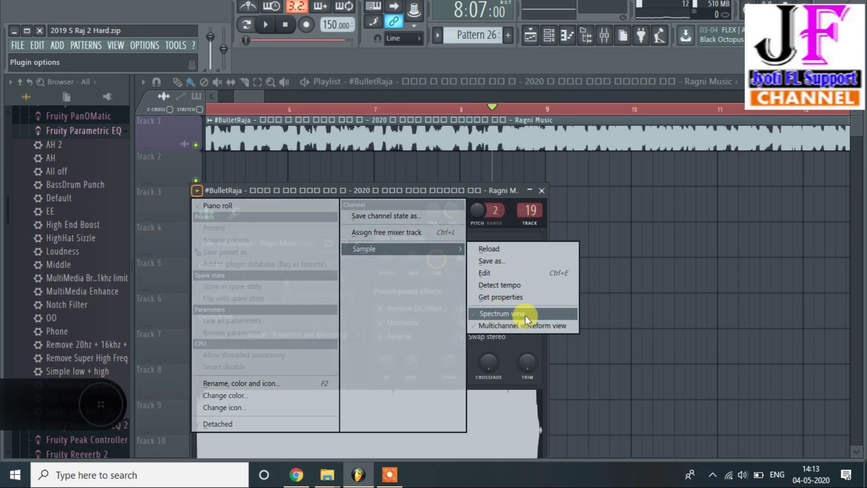
{"action": "left_click", "coordinate": [525, 316]}
{"action": "key", "text": "Escape"}
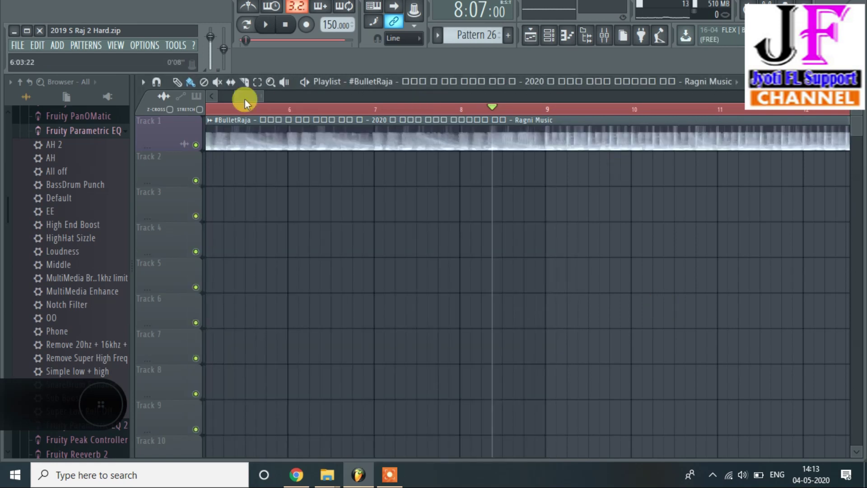
Step: Examine the song's spectrum from bar 9 onward and listen again from 8:07:00 to locate the beats
{"action": "left_click_drag", "start_coordinate": [244, 99], "coordinate": [251, 99]}
{"action": "scroll", "coordinate": [258, 99], "scroll_direction": "up", "scroll_amount": 1}
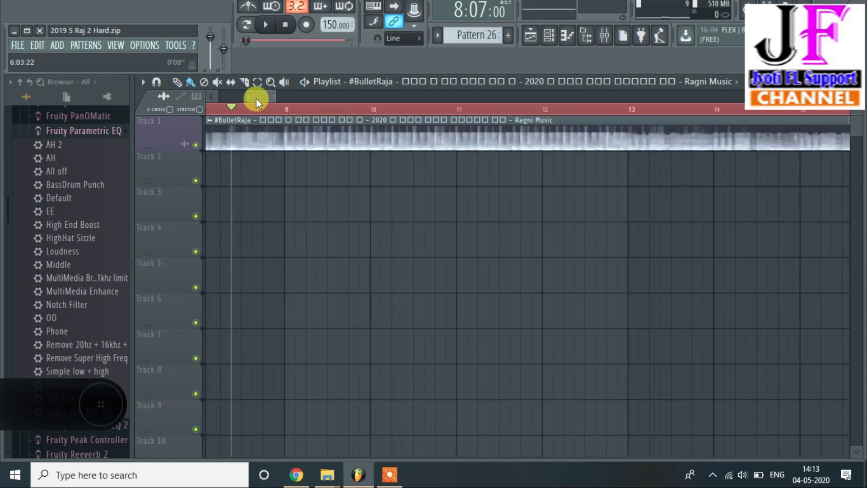
{"action": "scroll", "coordinate": [281, 111], "scroll_direction": "up", "scroll_amount": 1}
{"action": "scroll", "coordinate": [287, 111], "scroll_direction": "up", "scroll_amount": 1}
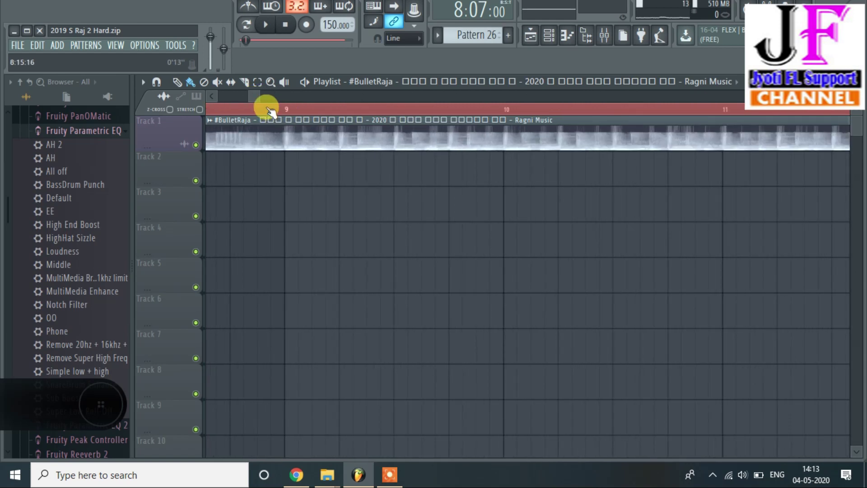
{"action": "key", "text": "space"}
{"action": "key", "text": "space"}
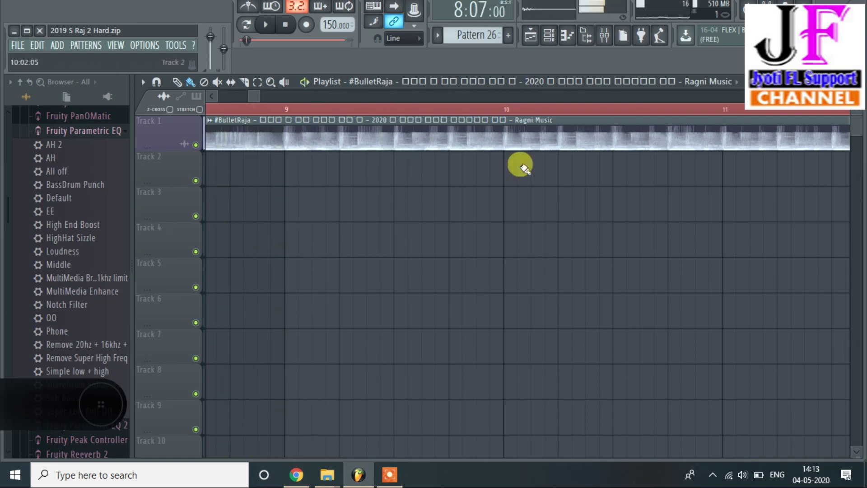
{"action": "scroll", "coordinate": [280, 110], "scroll_direction": "up", "scroll_amount": 2}
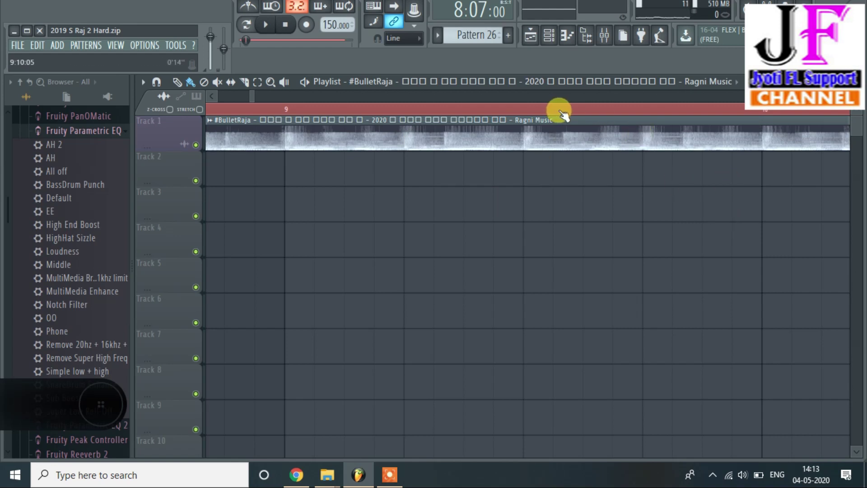
Step: Place DJ Jyoti Kick (1) from the Kick Hard Music All folder on track 2 at each of bar 9's four beats
{"action": "left_click", "coordinate": [20, 82]}
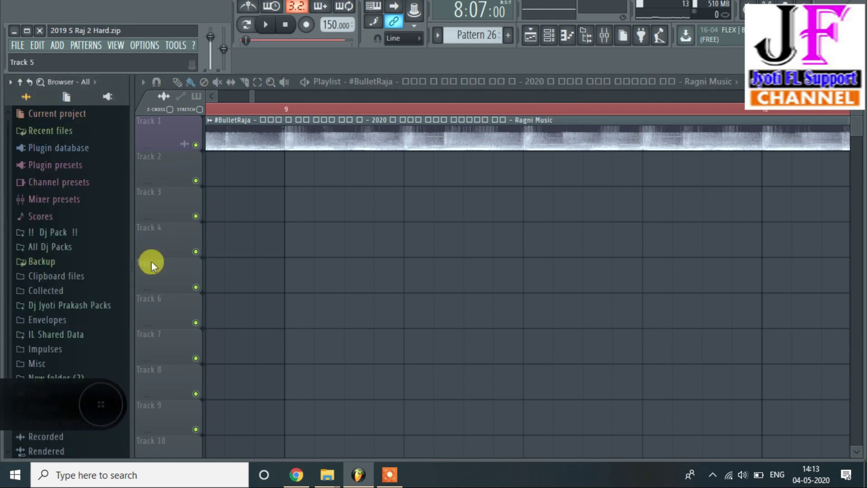
{"action": "left_click", "coordinate": [61, 240]}
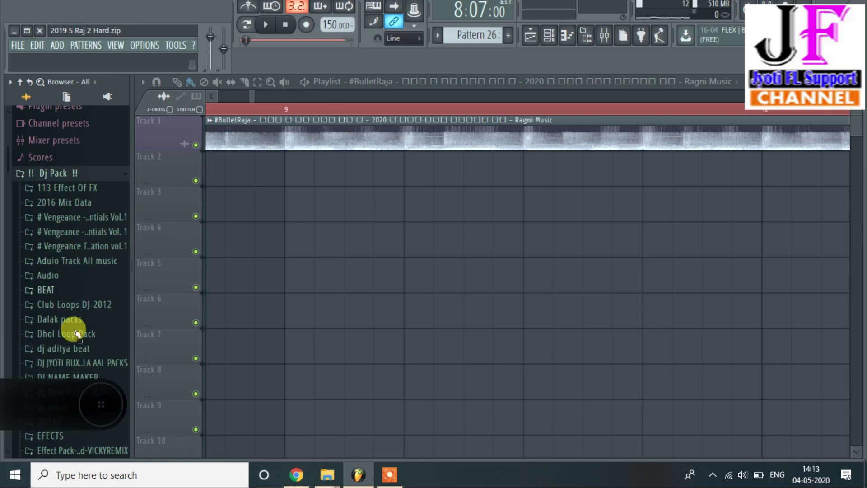
{"action": "left_click", "coordinate": [73, 361]}
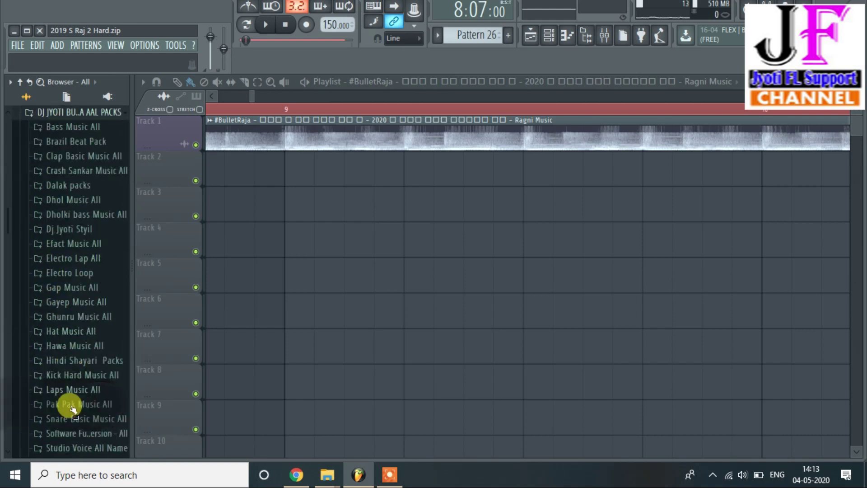
{"action": "left_click", "coordinate": [78, 374]}
{"action": "left_click_drag", "start_coordinate": [69, 280], "coordinate": [287, 175]}
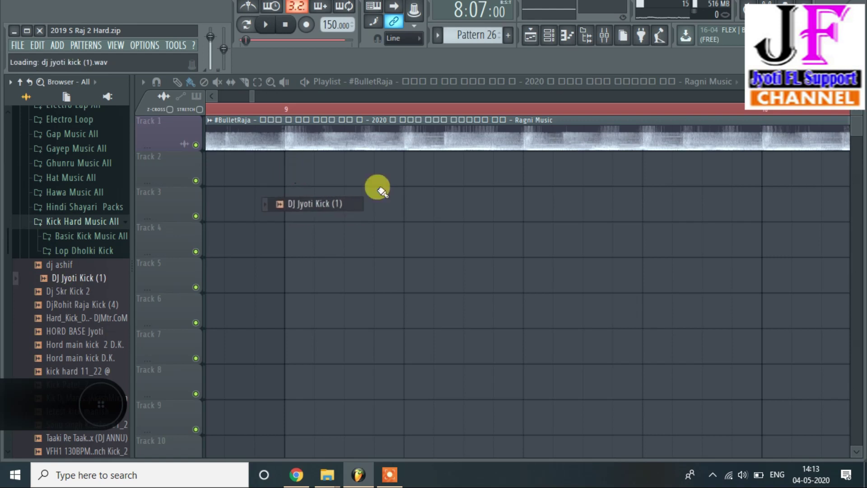
{"action": "left_click", "coordinate": [413, 173]}
{"action": "left_click", "coordinate": [524, 172]}
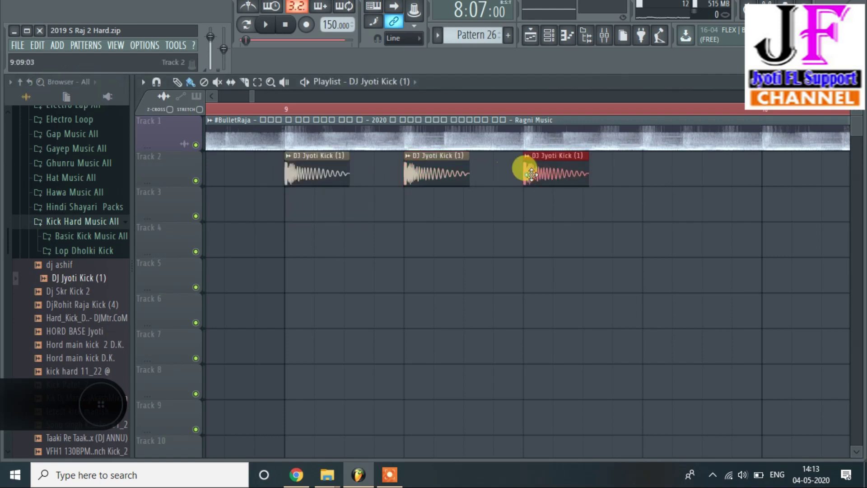
{"action": "left_click", "coordinate": [653, 170]}
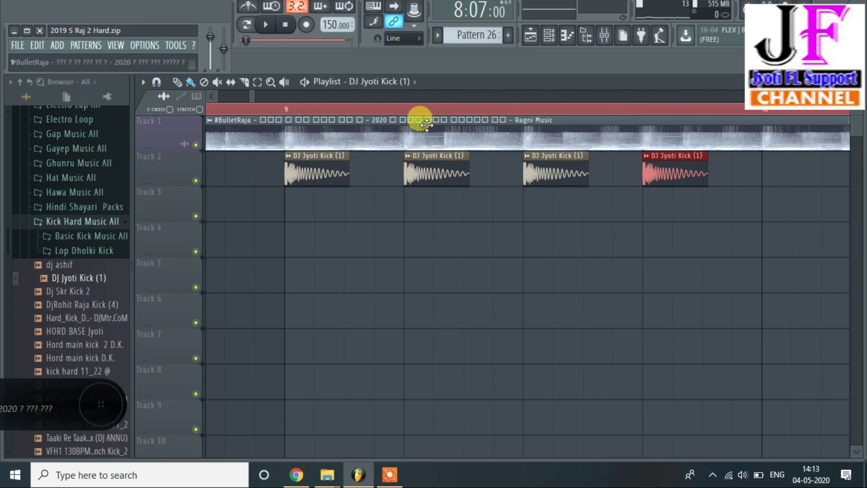
Step: Play from 8:16:00 to check the four kicks against the song
{"action": "scroll", "coordinate": [459, 110], "scroll_direction": "down", "scroll_amount": 5}
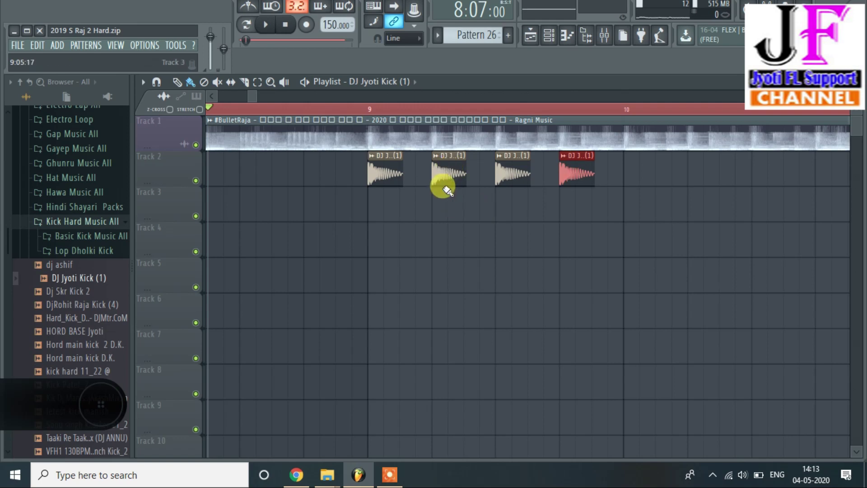
{"action": "left_click", "coordinate": [357, 109]}
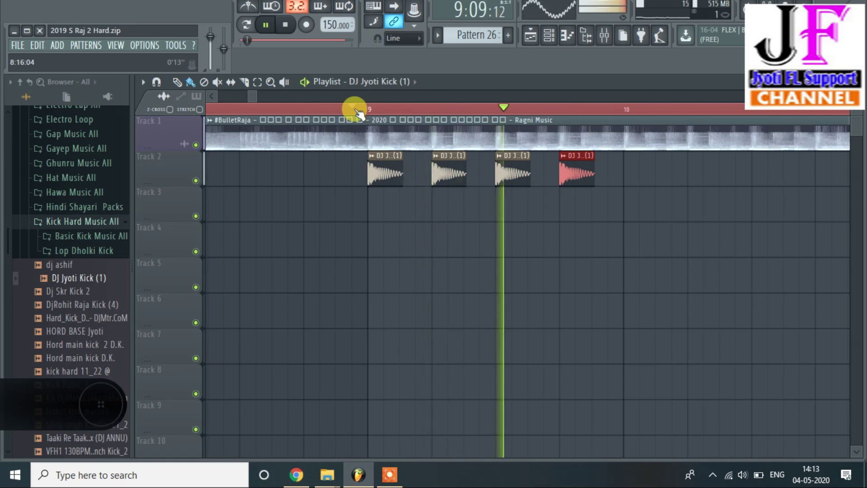
{"action": "key", "text": "space"}
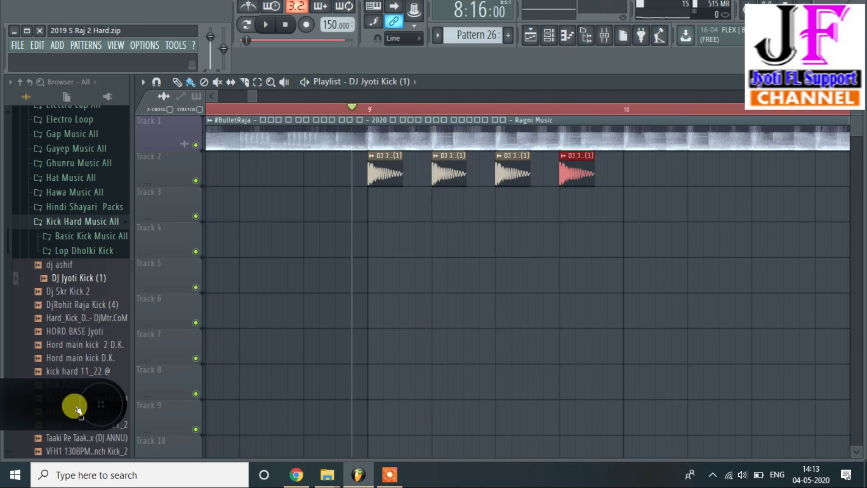
Step: Place VT_MA from the Hat Music All folder on track 3 under each of the four kicks and play the result
{"action": "scroll", "coordinate": [77, 366], "scroll_direction": "down", "scroll_amount": 4}
{"action": "scroll", "coordinate": [74, 364], "scroll_direction": "up", "scroll_amount": 6}
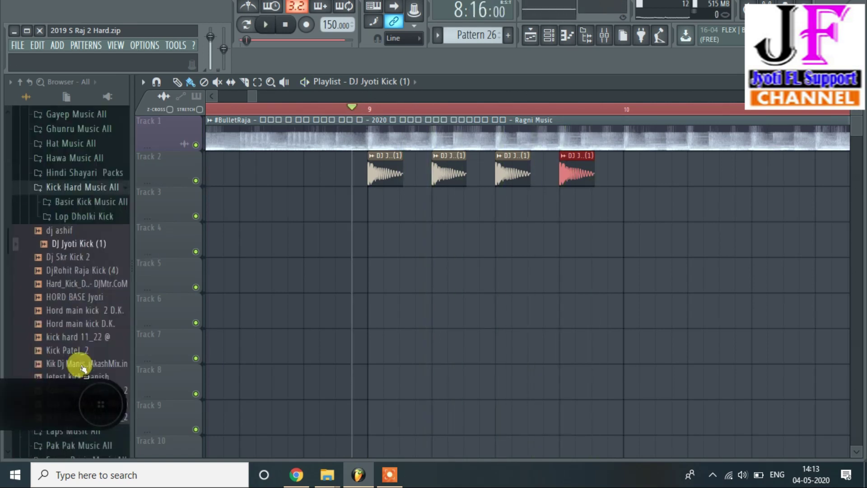
{"action": "left_click", "coordinate": [68, 257]}
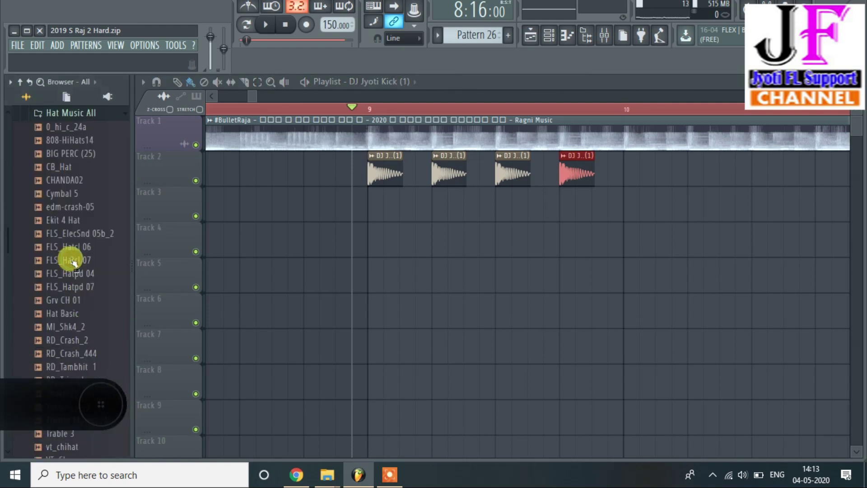
{"action": "scroll", "coordinate": [72, 258], "scroll_direction": "down", "scroll_amount": 6}
{"action": "scroll", "coordinate": [68, 244], "scroll_direction": "down", "scroll_amount": 2}
{"action": "left_click_drag", "start_coordinate": [56, 197], "coordinate": [369, 204]}
{"action": "left_click", "coordinate": [464, 208]}
{"action": "left_click", "coordinate": [499, 204]}
{"action": "left_click", "coordinate": [561, 209]}
{"action": "key", "text": "space"}
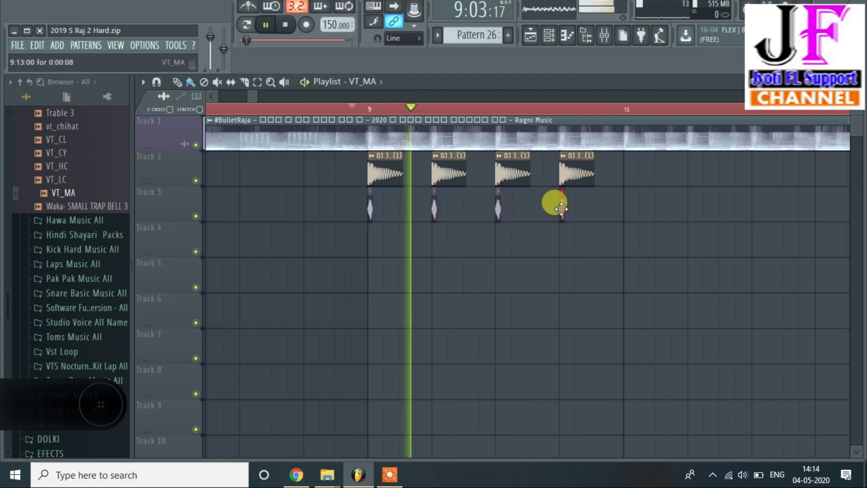
{"action": "key", "text": "space"}
Step: Lower the VT_MA channel volume to about 61% and play the beat again
{"action": "double_click", "coordinate": [561, 205]}
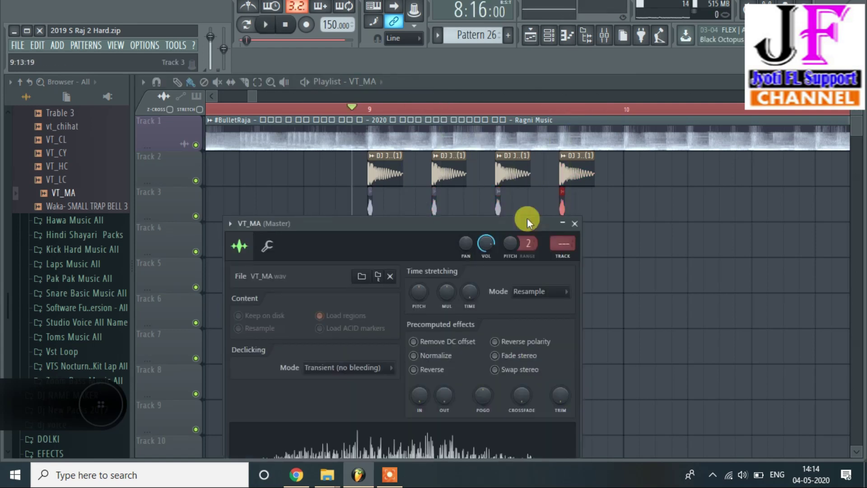
{"action": "left_click_drag", "start_coordinate": [486, 242], "coordinate": [487, 251]}
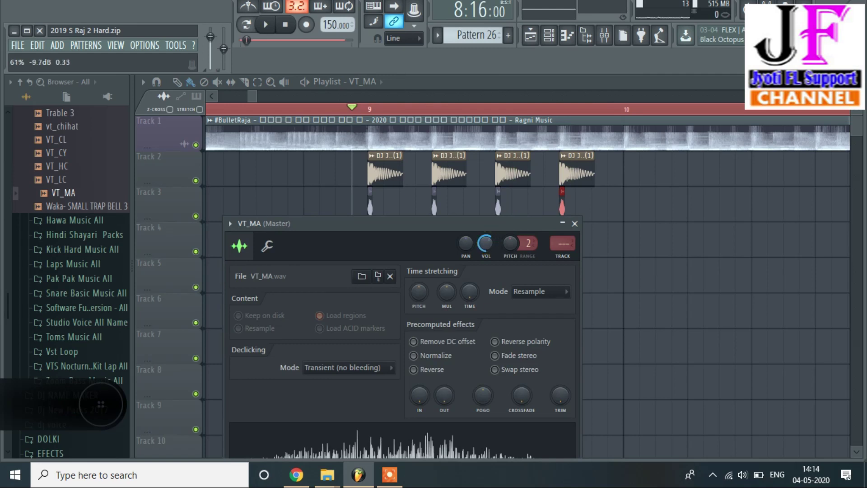
{"action": "key", "text": "Escape"}
{"action": "key", "text": "space"}
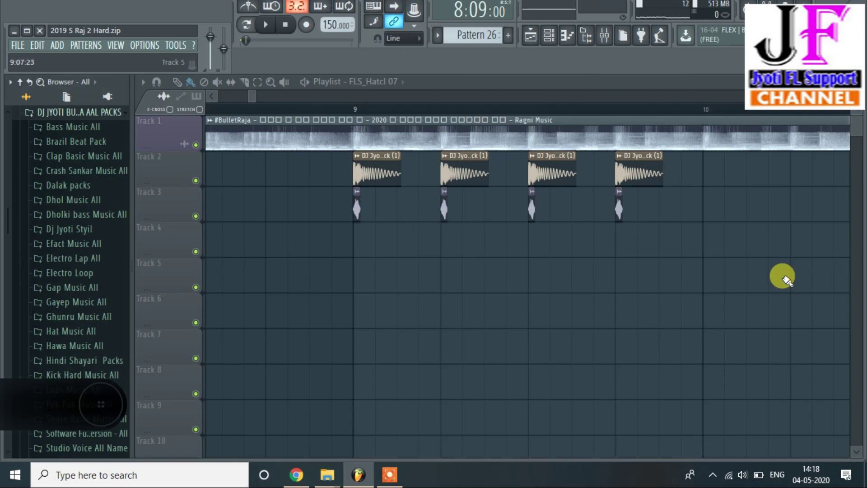
Step: Preview samples in the Dhol Music All folder and place Dholak (1) on track 4 just before bar 9's second kick
{"action": "left_click", "coordinate": [65, 186]}
{"action": "left_click", "coordinate": [64, 189]}
{"action": "left_click", "coordinate": [68, 199]}
{"action": "left_click", "coordinate": [58, 193]}
{"action": "left_click", "coordinate": [62, 206]}
{"action": "left_click", "coordinate": [66, 220]}
{"action": "left_click", "coordinate": [65, 234]}
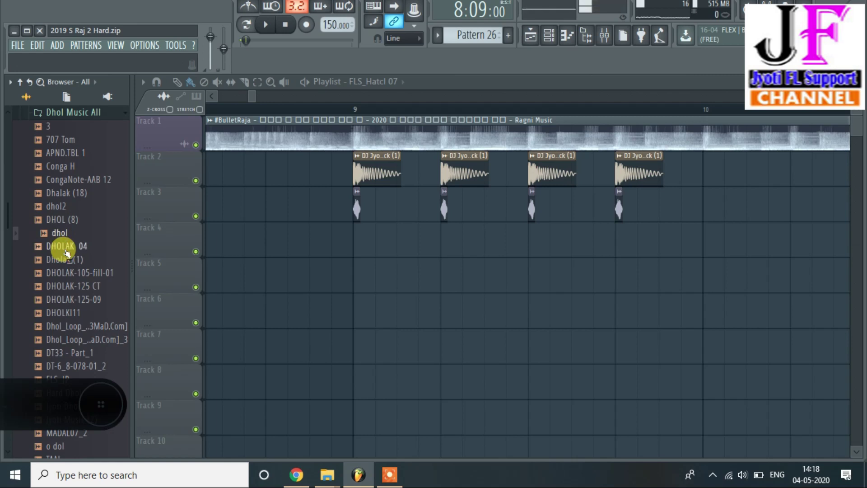
{"action": "left_click", "coordinate": [66, 272]}
{"action": "left_click", "coordinate": [67, 261]}
{"action": "left_click_drag", "start_coordinate": [67, 266], "coordinate": [416, 248]}
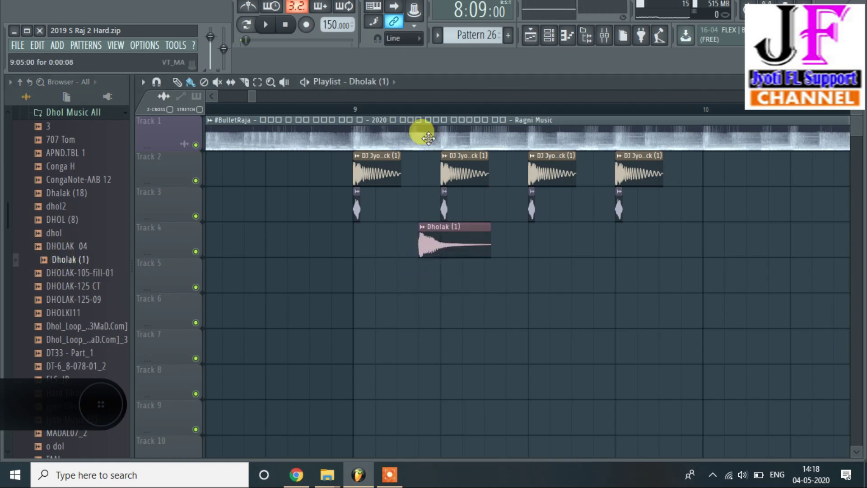
Step: Solo track 1 and listen to the song alone from 8:16:00
{"action": "scroll", "coordinate": [420, 116], "scroll_direction": "up", "scroll_amount": 3}
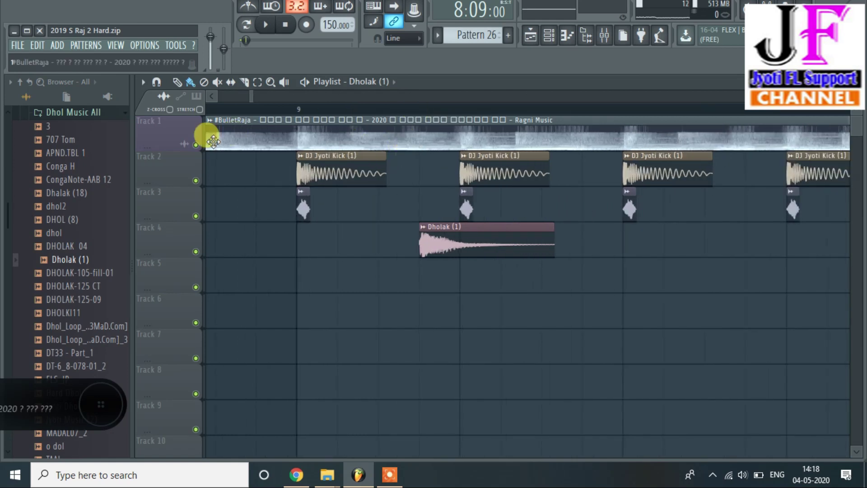
{"action": "right_click", "coordinate": [197, 144]}
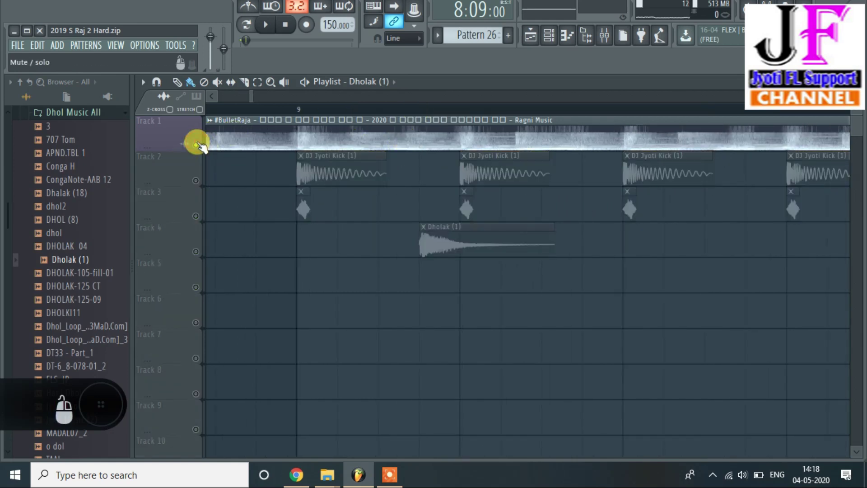
{"action": "left_click", "coordinate": [271, 110]}
{"action": "key", "text": "space"}
{"action": "scroll", "coordinate": [271, 111], "scroll_direction": "down", "scroll_amount": 2}
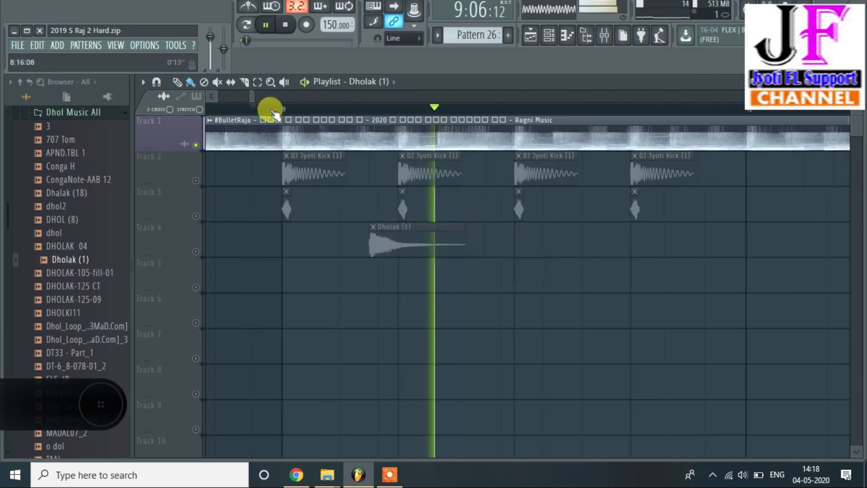
{"action": "key", "text": "space"}
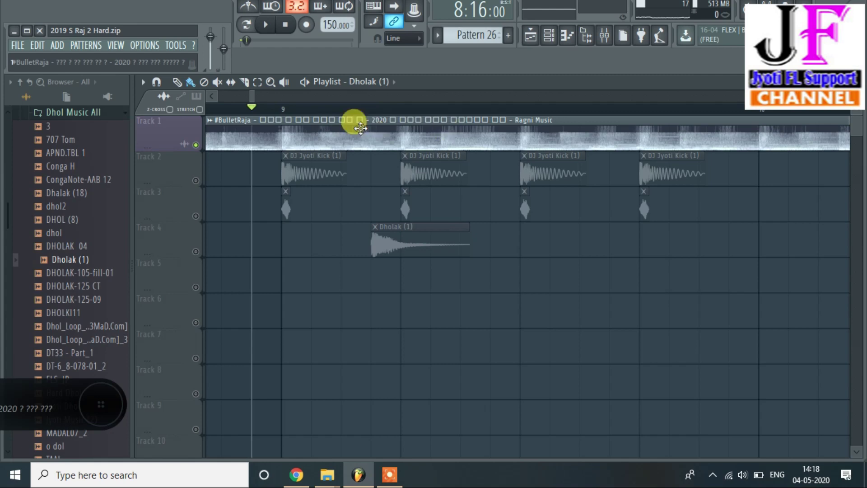
Step: Play the soloed song once more from 8:16:00 and turn the other playlist tracks back on
{"action": "key", "text": "space"}
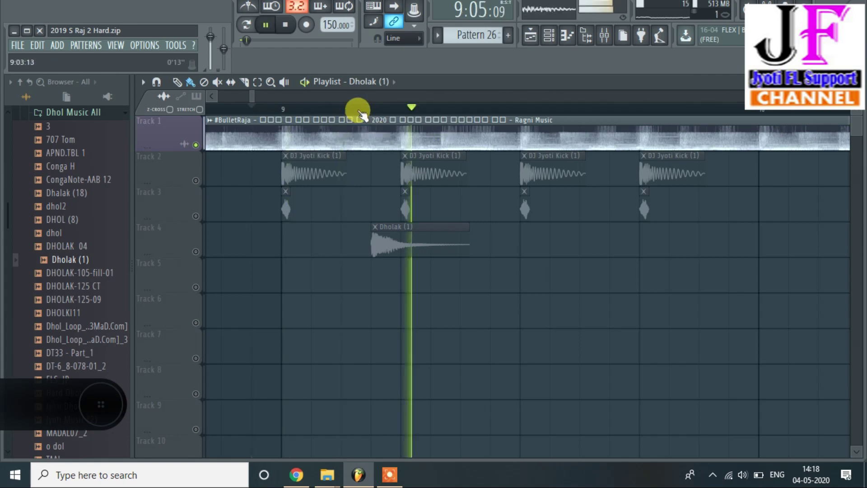
{"action": "key", "text": "space"}
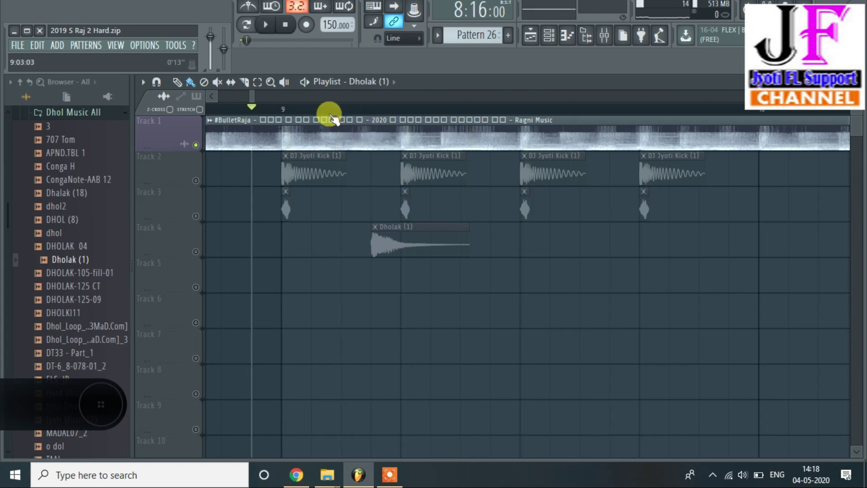
{"action": "left_click", "coordinate": [196, 145]}
{"action": "left_click", "coordinate": [196, 145]}
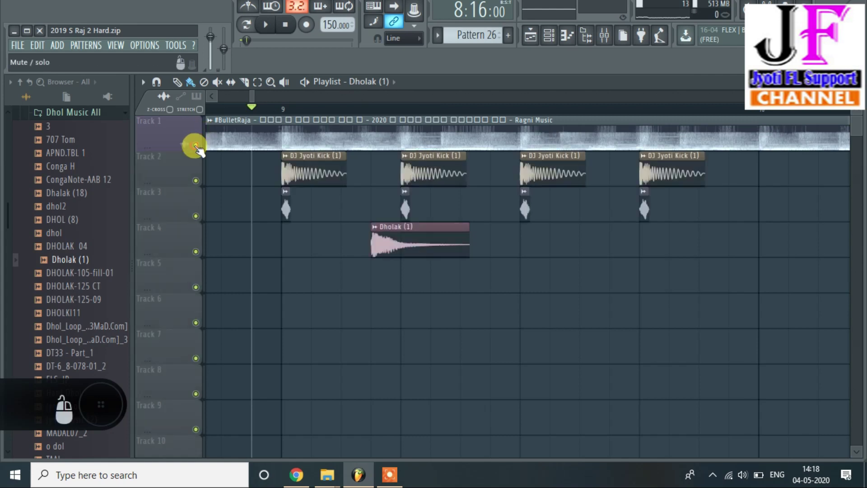
Step: Move the Dholak (1) clip on track 4 to start at 9:03:13, just before the second kick
{"action": "scroll", "coordinate": [360, 110], "scroll_direction": "up", "scroll_amount": 4}
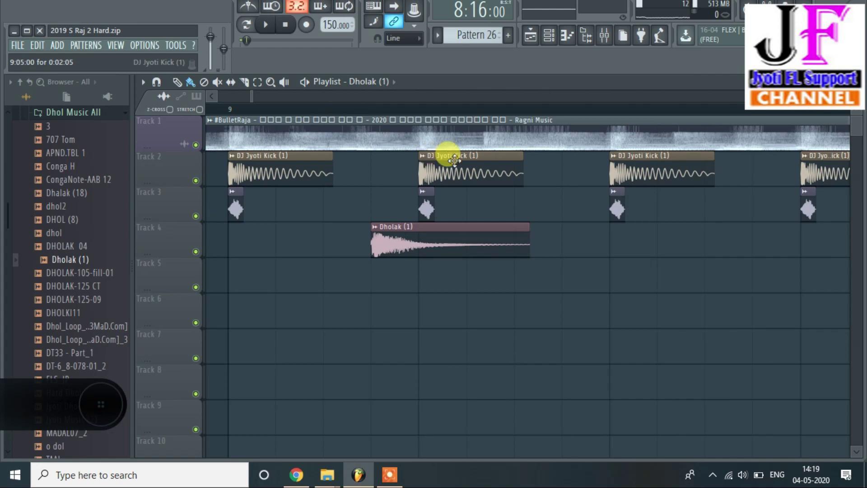
{"action": "mouse_move", "coordinate": [387, 232]}
{"action": "left_mouse_down"}
{"action": "mouse_move", "coordinate": [359, 216]}
{"action": "mouse_move", "coordinate": [407, 230]}
{"action": "mouse_move", "coordinate": [354, 232]}
{"action": "mouse_move", "coordinate": [398, 228]}
{"action": "left_mouse_up"}
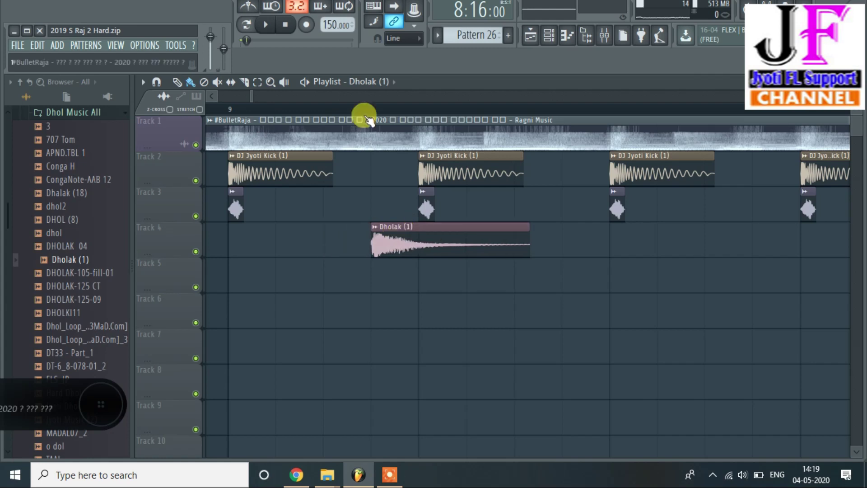
{"action": "scroll", "coordinate": [353, 109], "scroll_direction": "up", "scroll_amount": 3}
{"action": "scroll", "coordinate": [353, 109], "scroll_direction": "down", "scroll_amount": 1}
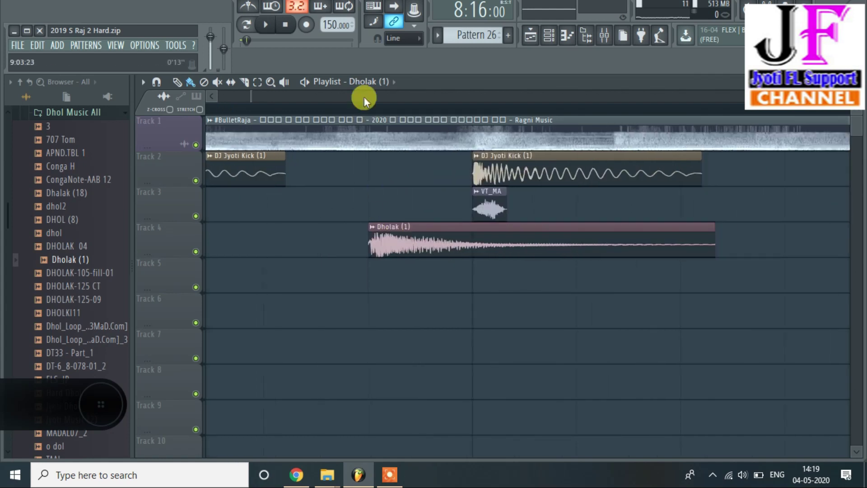
{"action": "scroll", "coordinate": [366, 108], "scroll_direction": "up", "scroll_amount": 1}
{"action": "left_click_drag", "start_coordinate": [396, 236], "coordinate": [323, 235]}
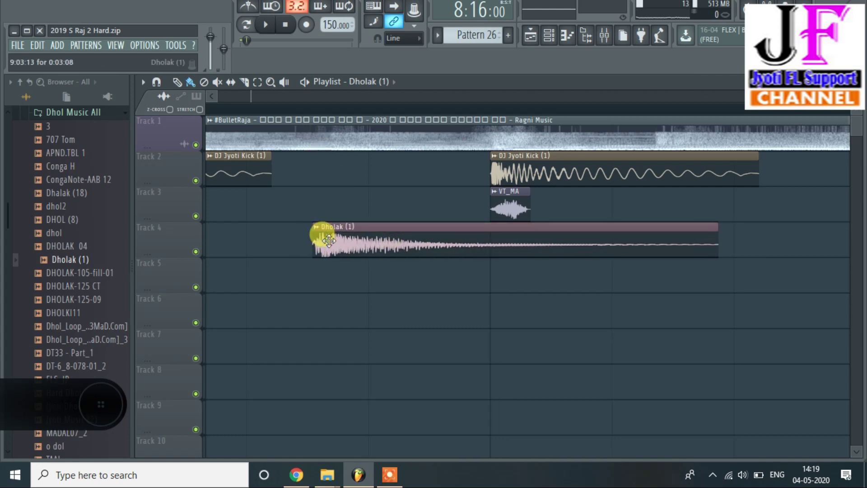
Step: Slice the Dholak (1) clip where the second kick starts at 9:05:00 and delete the tail
{"action": "left_click", "coordinate": [248, 82]}
{"action": "left_click_drag", "start_coordinate": [492, 247], "coordinate": [493, 274]}
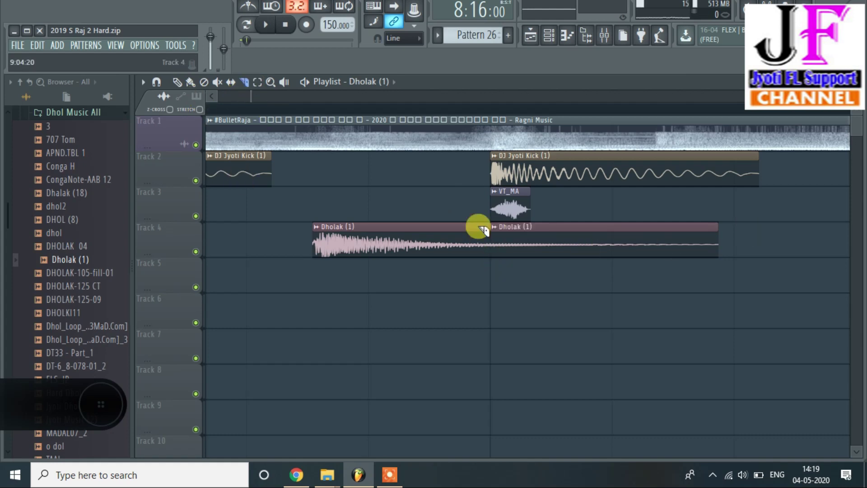
{"action": "left_click_drag", "start_coordinate": [490, 223], "coordinate": [497, 273]}
{"action": "left_click", "coordinate": [189, 84]}
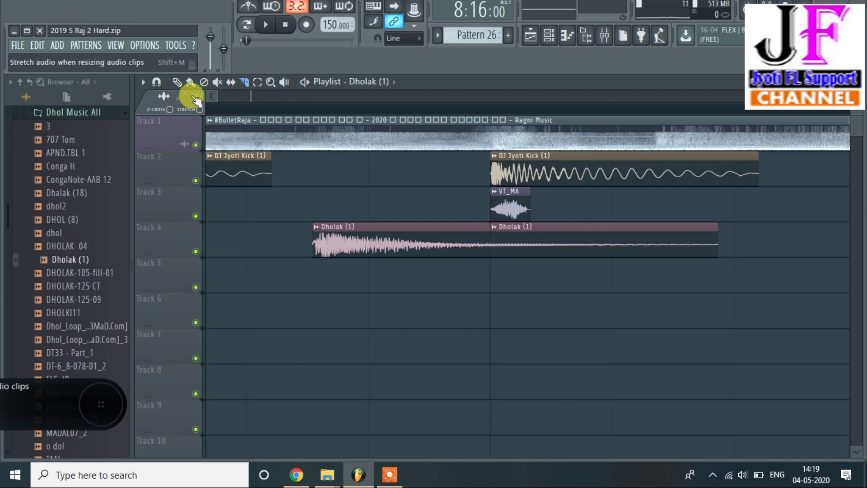
{"action": "left_click", "coordinate": [568, 246]}
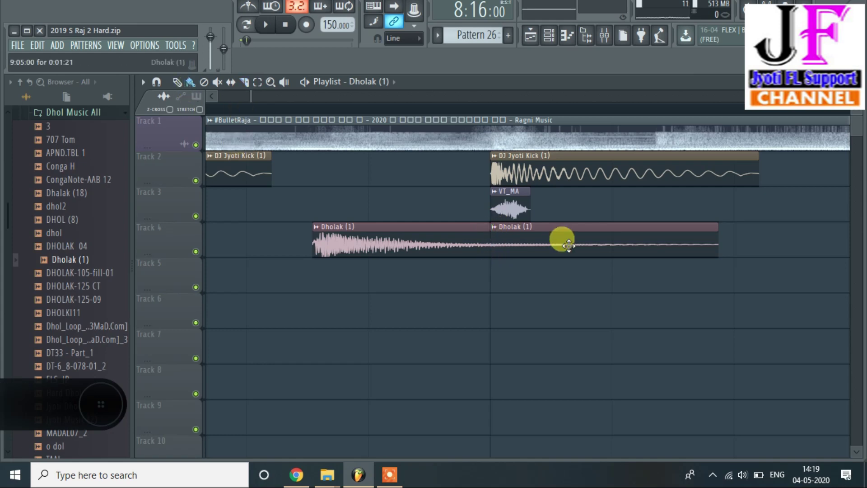
{"action": "right_click", "coordinate": [568, 245]}
{"action": "scroll", "coordinate": [468, 119], "scroll_direction": "down", "scroll_amount": 5}
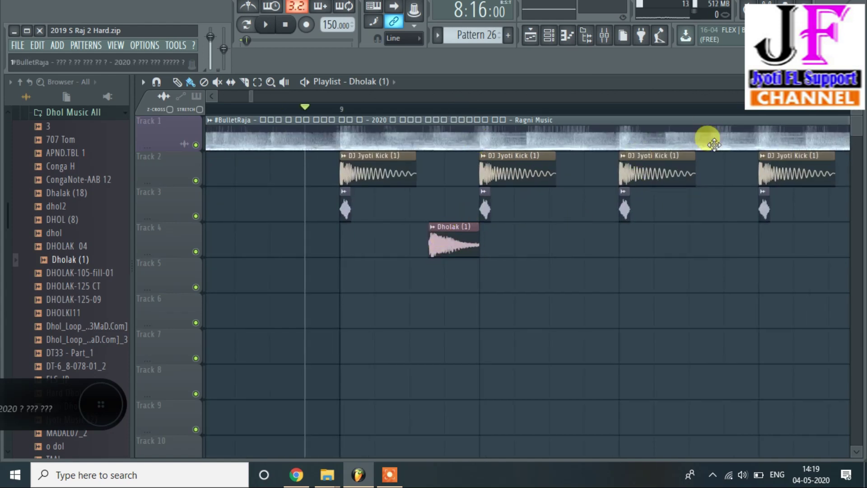
Step: Copy the trimmed Dholak (1) clip on track 4 so copies end at the third kick, the fourth kick and bar 10
{"action": "scroll", "coordinate": [374, 109], "scroll_direction": "down", "scroll_amount": 2}
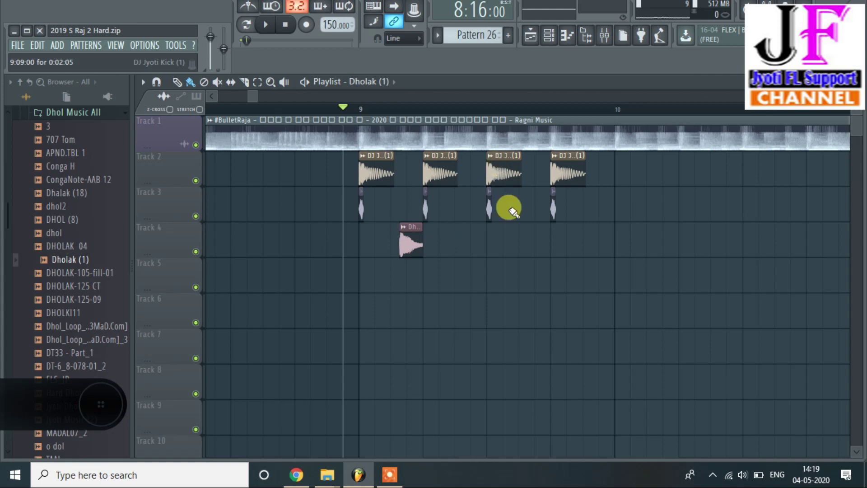
{"action": "left_click_drag", "start_coordinate": [408, 239], "coordinate": [539, 234]}
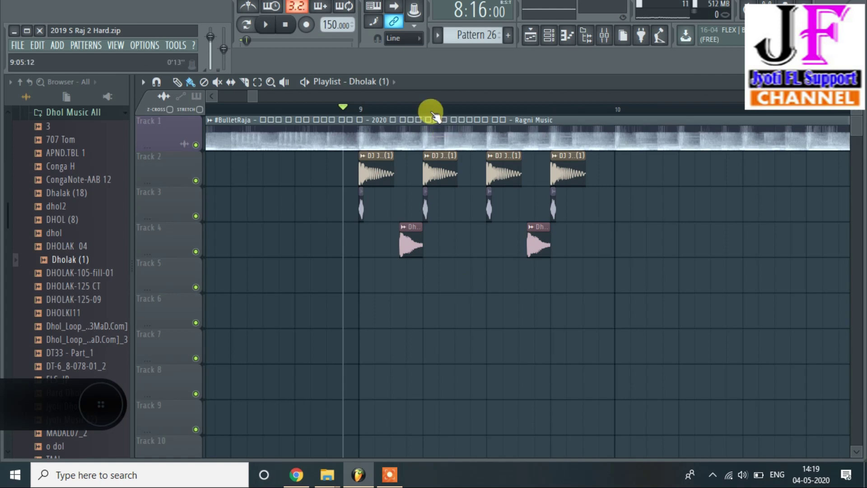
{"action": "scroll", "coordinate": [431, 115], "scroll_direction": "up", "scroll_amount": 3}
{"action": "mouse_move", "coordinate": [399, 238]}
{"action": "left_mouse_down"}
{"action": "mouse_move", "coordinate": [722, 236]}
{"action": "mouse_move", "coordinate": [741, 232]}
{"action": "mouse_move", "coordinate": [749, 204]}
{"action": "left_mouse_up"}
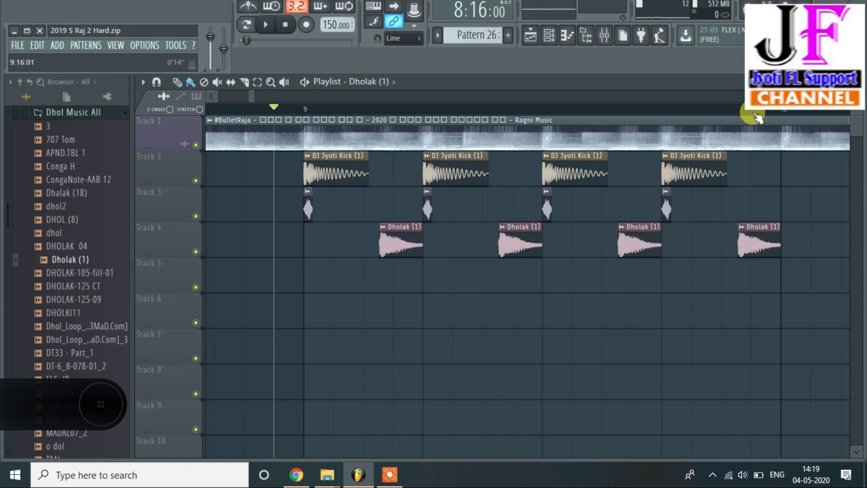
Step: Inspect the four dholak hits against the kicks and song waveform, and play the beat from 8:16:00
{"action": "scroll", "coordinate": [751, 116], "scroll_direction": "up", "scroll_amount": 2}
{"action": "scroll", "coordinate": [745, 118], "scroll_direction": "down", "scroll_amount": 3}
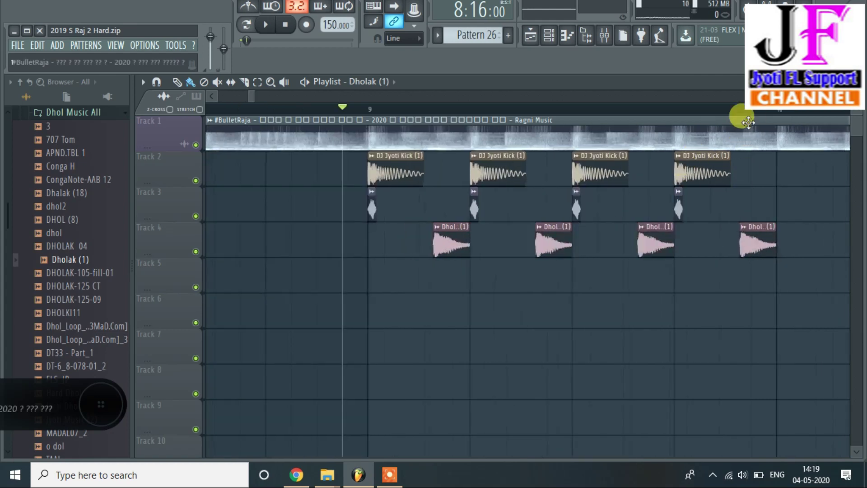
{"action": "scroll", "coordinate": [752, 115], "scroll_direction": "up", "scroll_amount": 1}
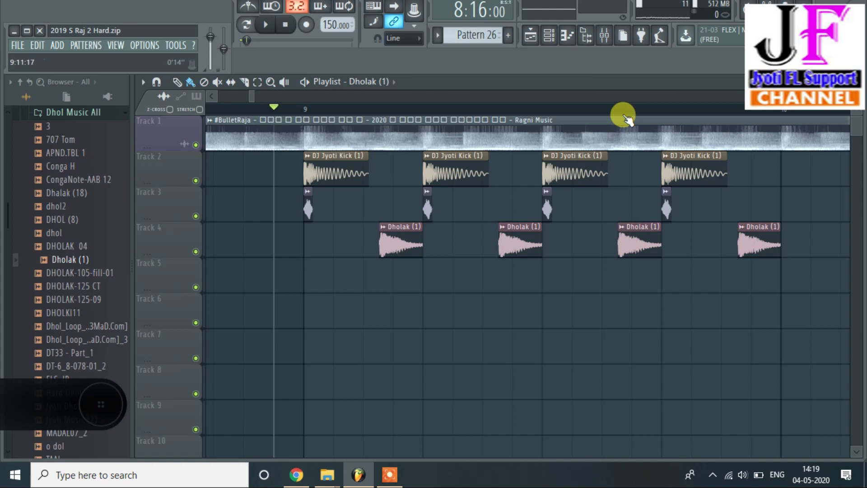
{"action": "scroll", "coordinate": [629, 110], "scroll_direction": "up", "scroll_amount": 2}
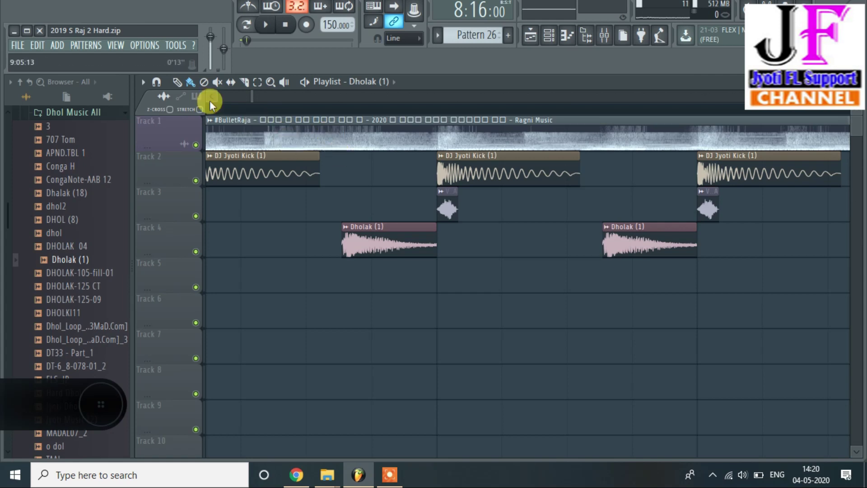
{"action": "scroll", "coordinate": [208, 99], "scroll_direction": "right", "scroll_amount": 3}
{"action": "scroll", "coordinate": [208, 98], "scroll_direction": "left", "scroll_amount": 3}
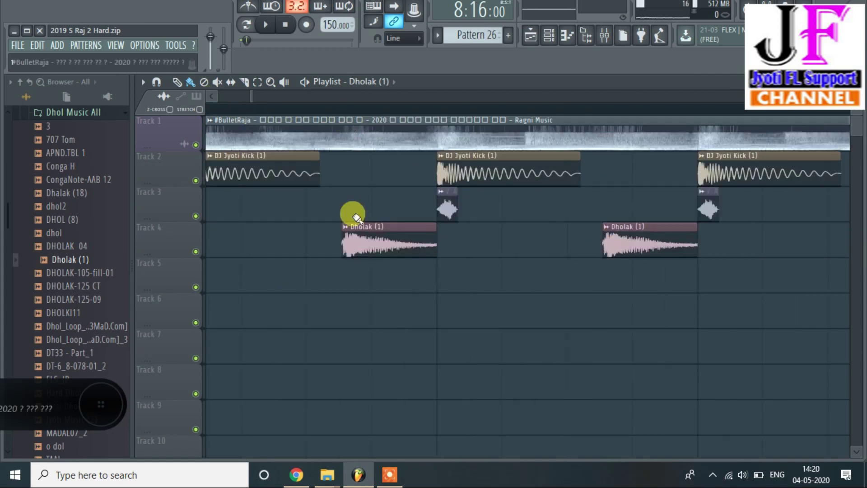
{"action": "scroll", "coordinate": [389, 112], "scroll_direction": "down", "scroll_amount": 5}
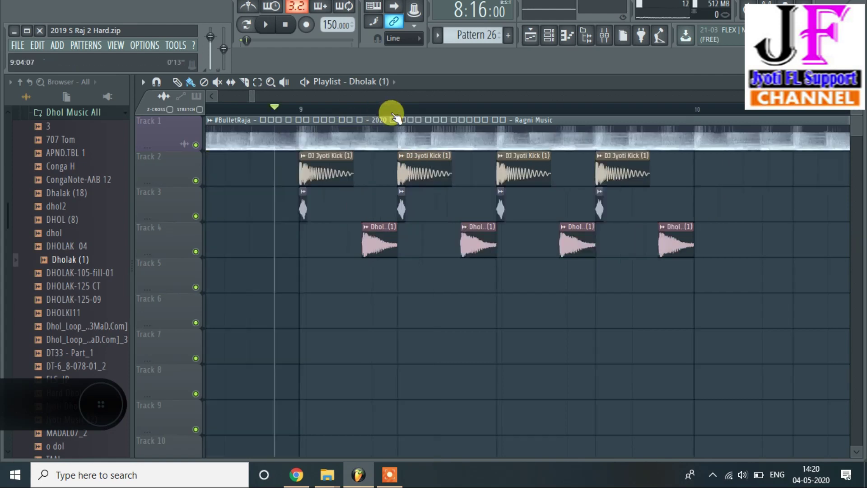
{"action": "scroll", "coordinate": [396, 118], "scroll_direction": "down", "scroll_amount": 1}
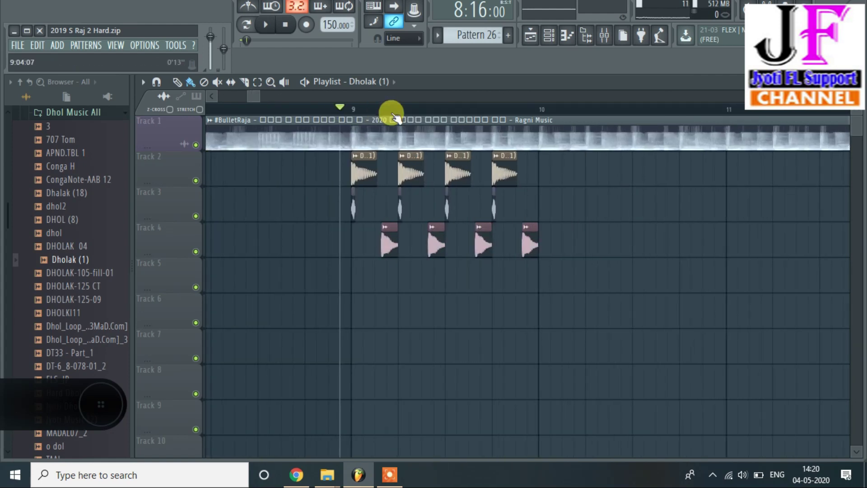
{"action": "key", "text": "space"}
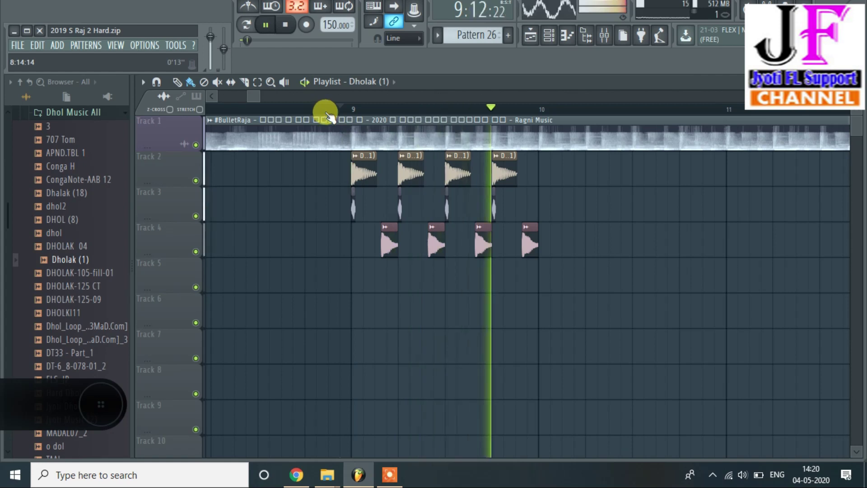
{"action": "key", "text": "space"}
Step: Delete the three copied Dholak (1) clips, keeping only the one before the second kick
{"action": "scroll", "coordinate": [384, 115], "scroll_direction": "up", "scroll_amount": 3}
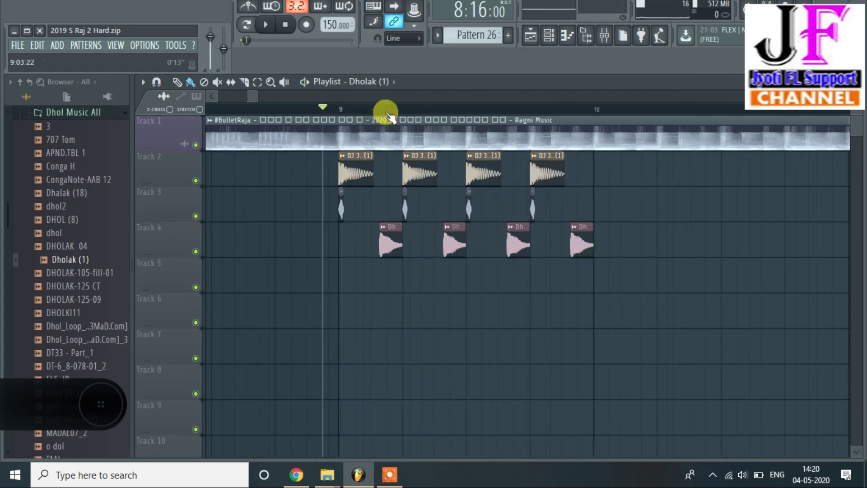
{"action": "right_click", "coordinate": [453, 248]}
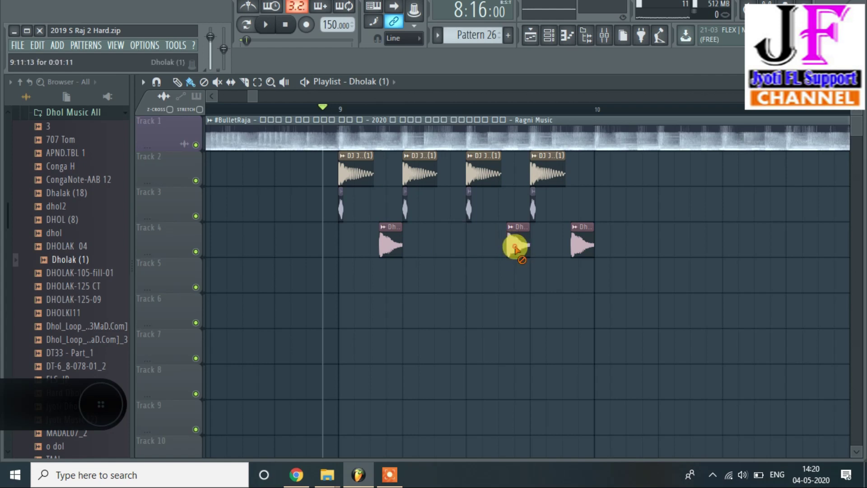
{"action": "right_click", "coordinate": [515, 248]}
{"action": "right_click", "coordinate": [582, 246]}
{"action": "scroll", "coordinate": [377, 110], "scroll_direction": "up", "scroll_amount": 3}
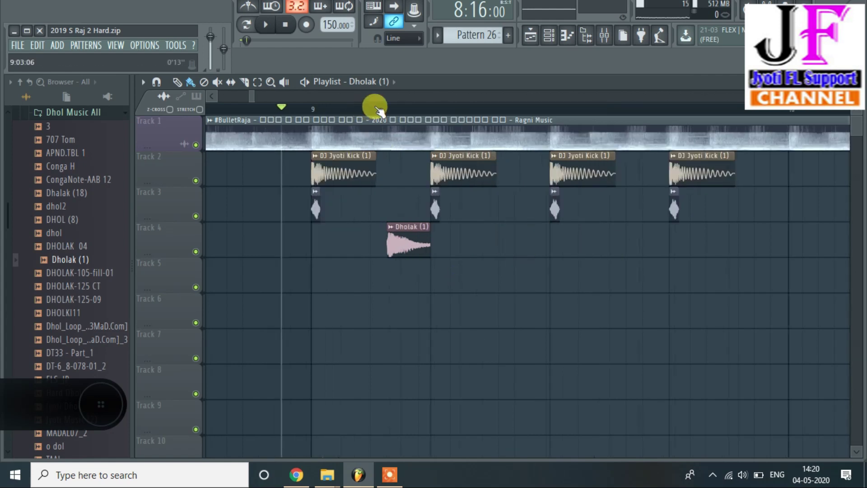
Step: Replay the beat and add a trimmed Dholak (1) clip on track 4 at 9:06:09, after the second kick
{"action": "key", "text": "space"}
{"action": "key", "text": "space"}
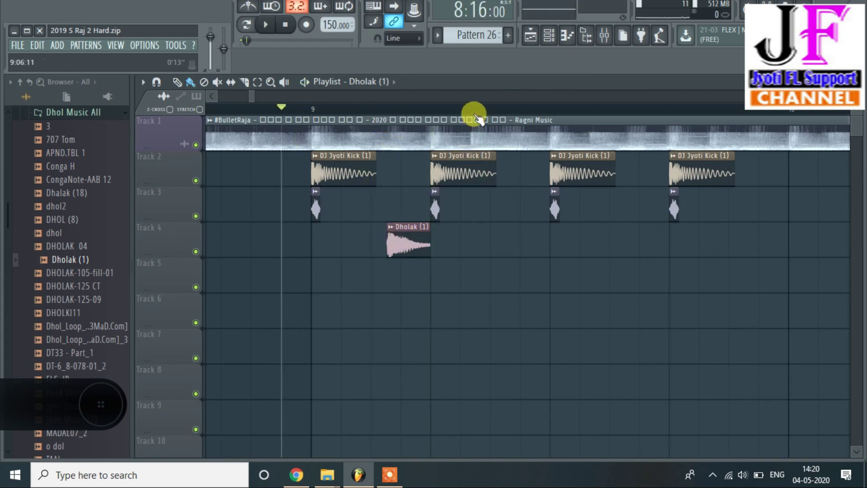
{"action": "scroll", "coordinate": [474, 119], "scroll_direction": "up", "scroll_amount": 3}
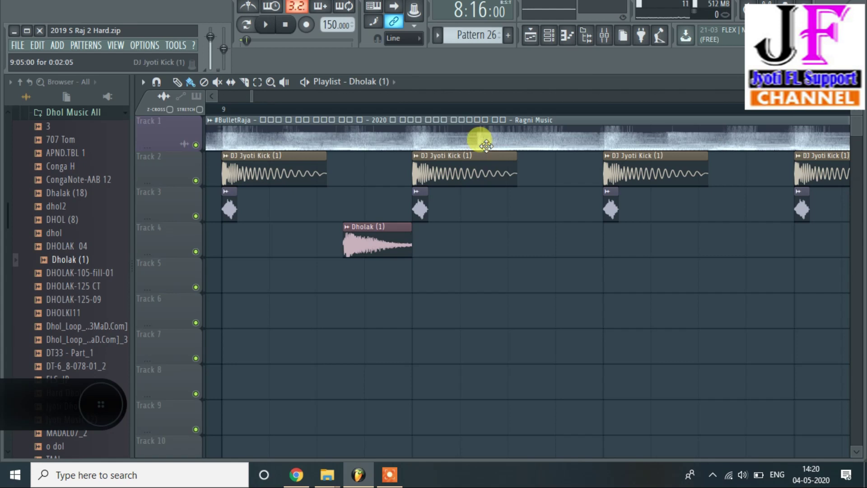
{"action": "left_click", "coordinate": [477, 246]}
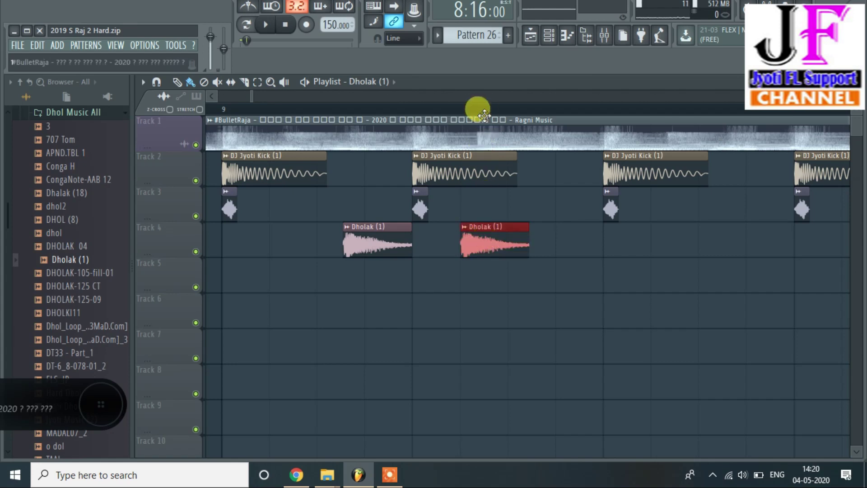
{"action": "scroll", "coordinate": [479, 112], "scroll_direction": "up", "scroll_amount": 4}
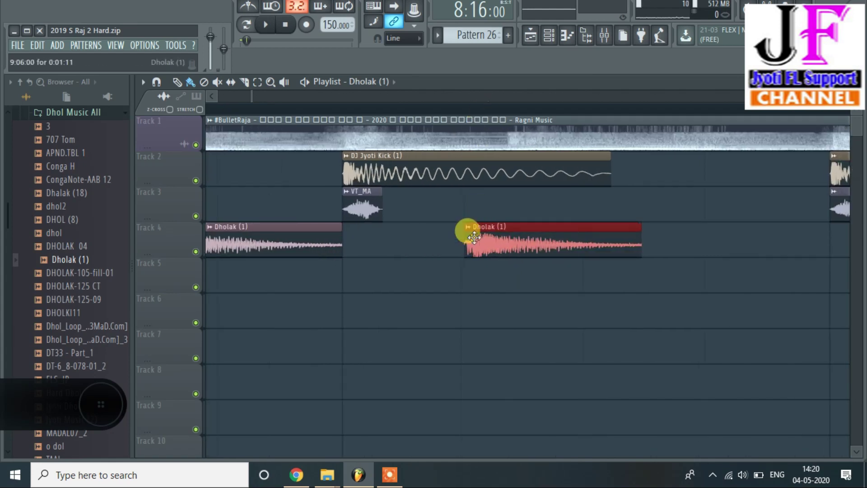
{"action": "left_click_drag", "start_coordinate": [488, 238], "coordinate": [509, 228]}
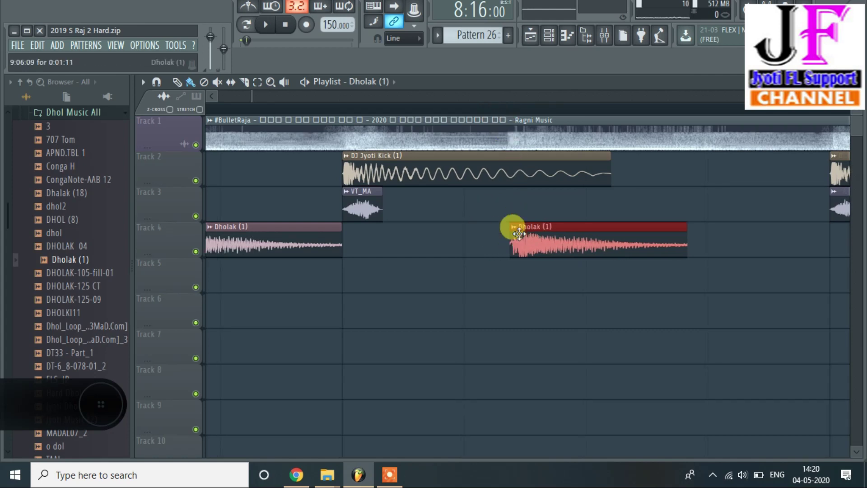
Step: Play bar 9 from 8:16:00 to hear the two dholak hits with the song
{"action": "scroll", "coordinate": [480, 113], "scroll_direction": "down", "scroll_amount": 2}
{"action": "scroll", "coordinate": [484, 116], "scroll_direction": "down", "scroll_amount": 4}
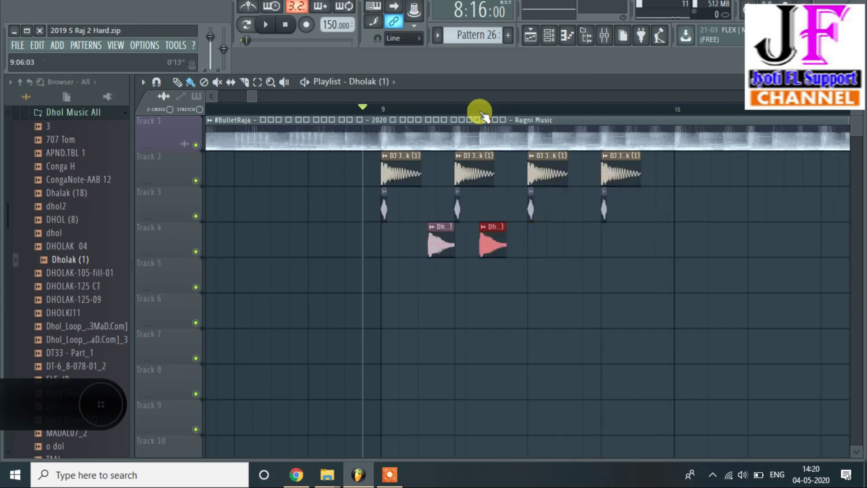
{"action": "scroll", "coordinate": [483, 115], "scroll_direction": "up", "scroll_amount": 1}
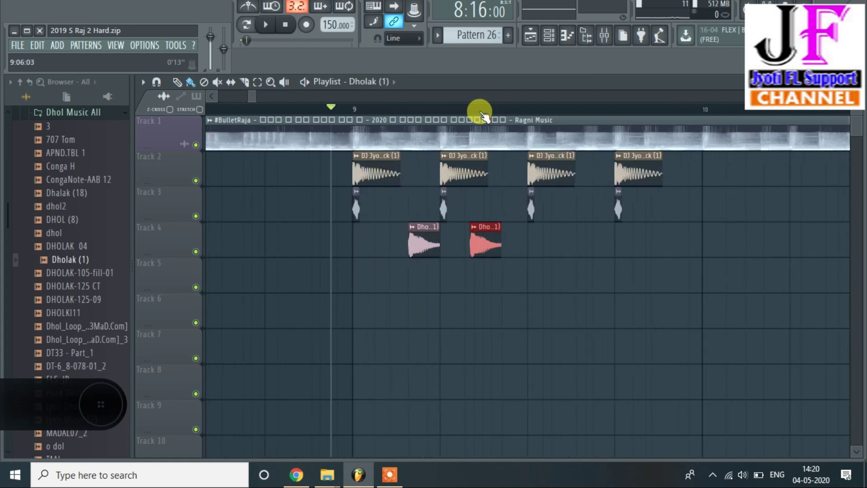
{"action": "key", "text": "space"}
{"action": "key", "text": "space"}
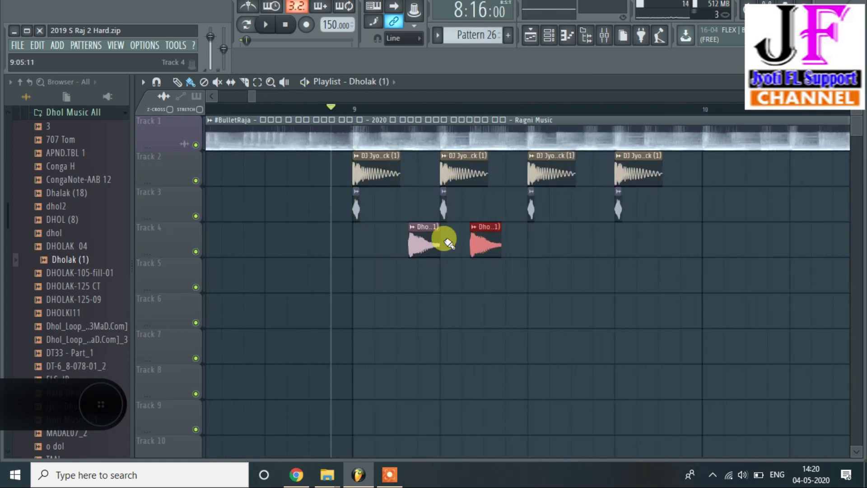
Step: Select both Dholak (1) clips on track 4 and copy them half a bar further, around the fourth kick
{"action": "right_click", "coordinate": [375, 296]}
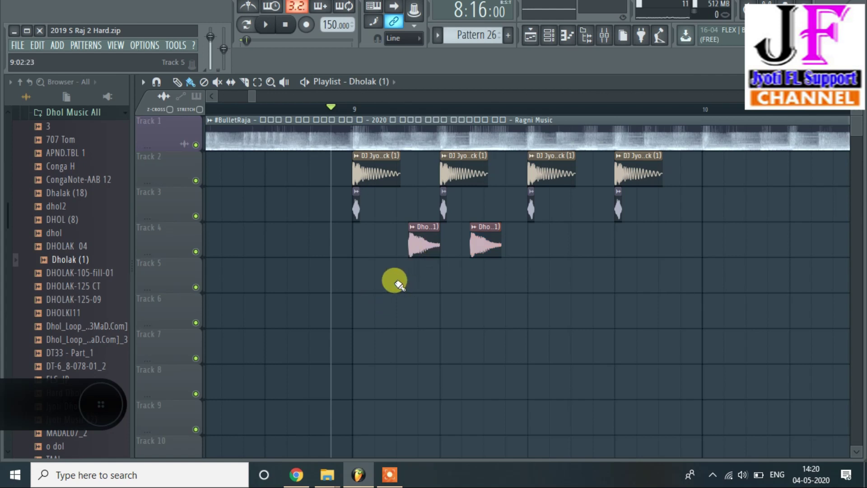
{"action": "left_click_drag", "start_coordinate": [396, 289], "coordinate": [499, 245]}
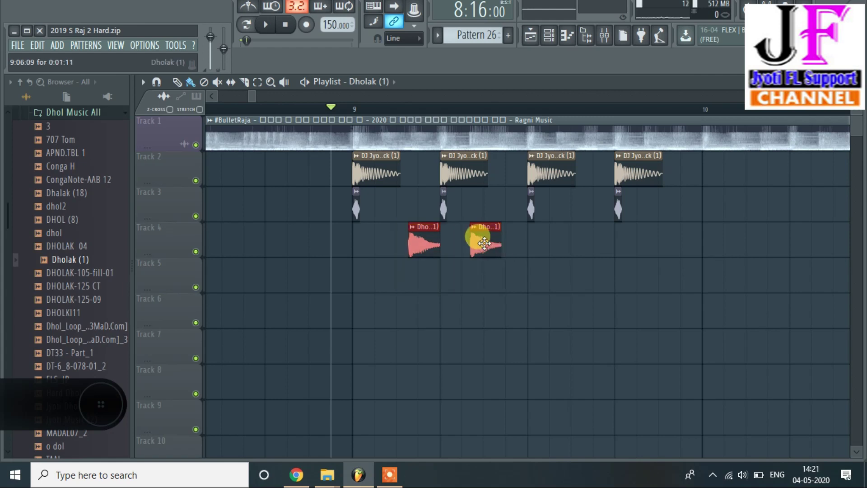
{"action": "left_click_drag", "start_coordinate": [485, 243], "coordinate": [650, 237]}
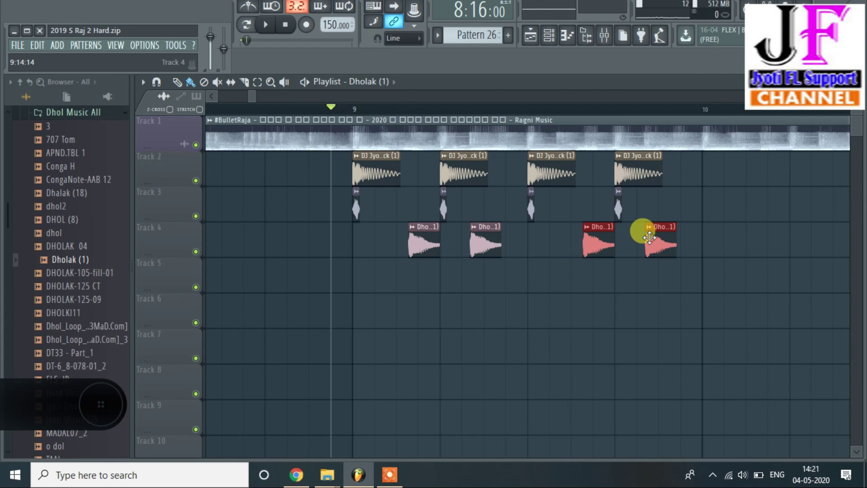
Step: Deselect the copied Dholak (1) clips and play bar 9 from 8:16:00 to check the four dholak hits
{"action": "scroll", "coordinate": [646, 111], "scroll_direction": "up", "scroll_amount": 2}
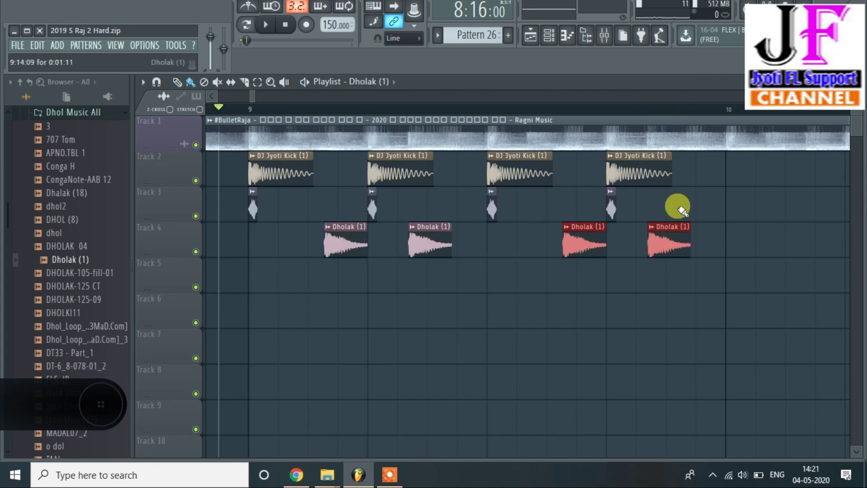
{"action": "scroll", "coordinate": [656, 112], "scroll_direction": "up", "scroll_amount": 2}
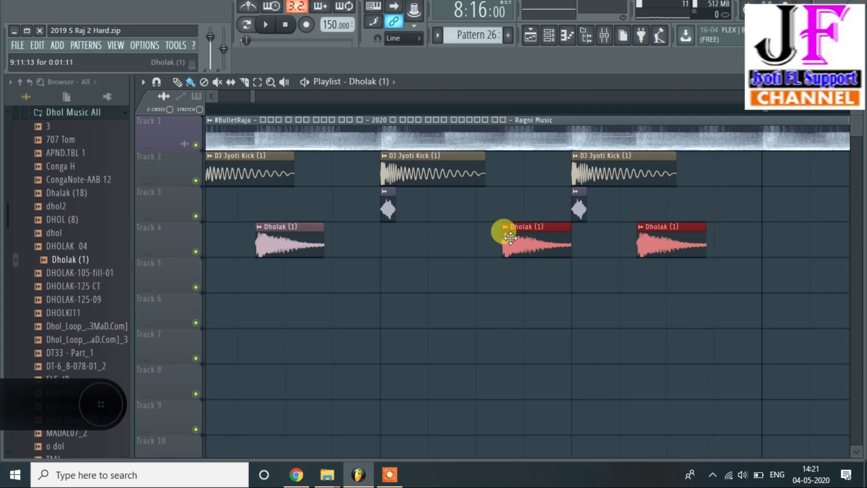
{"action": "left_click", "coordinate": [613, 299]}
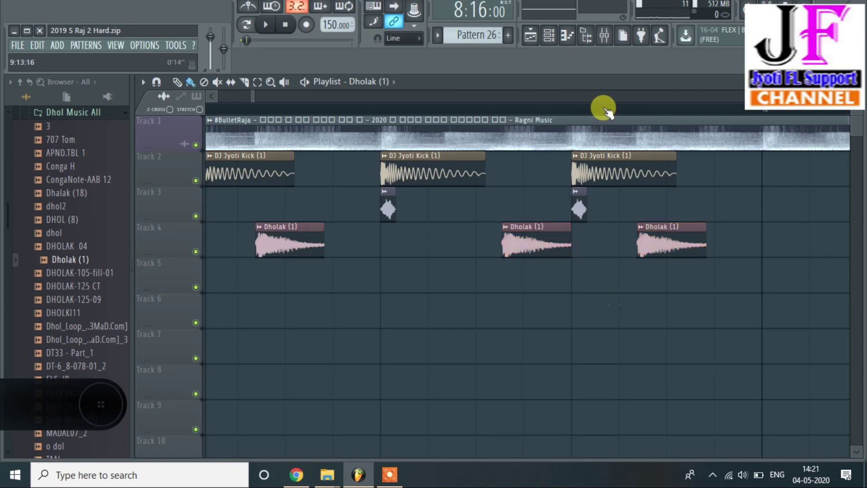
{"action": "scroll", "coordinate": [605, 110], "scroll_direction": "down", "scroll_amount": 2}
{"action": "scroll", "coordinate": [605, 111], "scroll_direction": "down", "scroll_amount": 2}
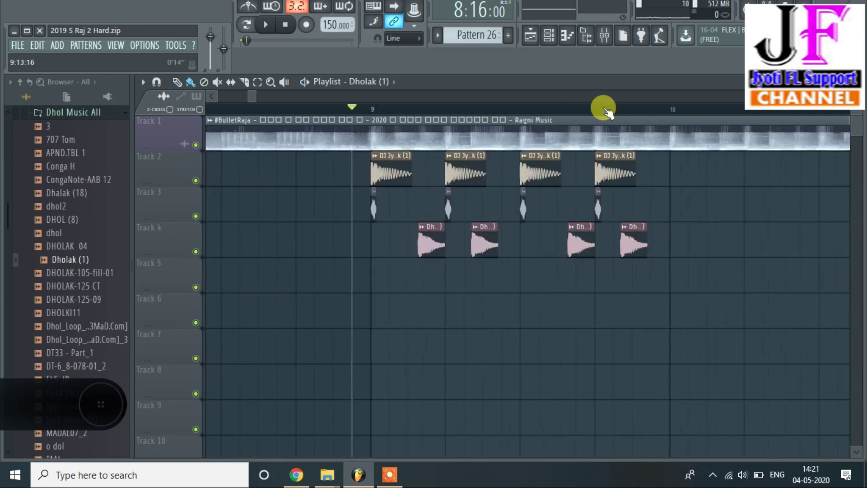
{"action": "key", "text": "space"}
{"action": "key", "text": "space"}
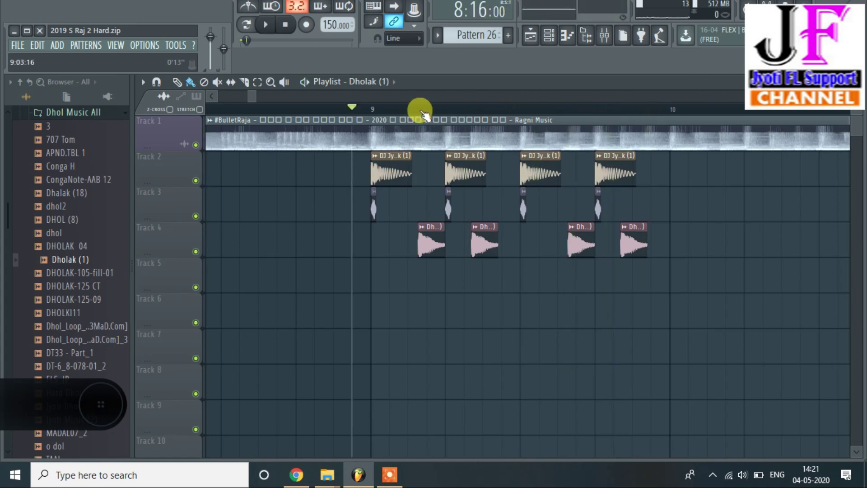
{"action": "scroll", "coordinate": [424, 112], "scroll_direction": "up", "scroll_amount": 4}
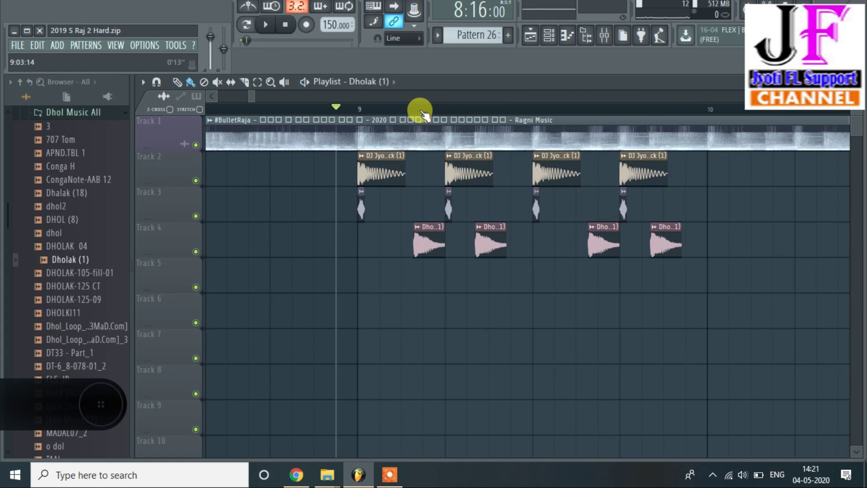
{"action": "scroll", "coordinate": [424, 112], "scroll_direction": "up", "scroll_amount": 3}
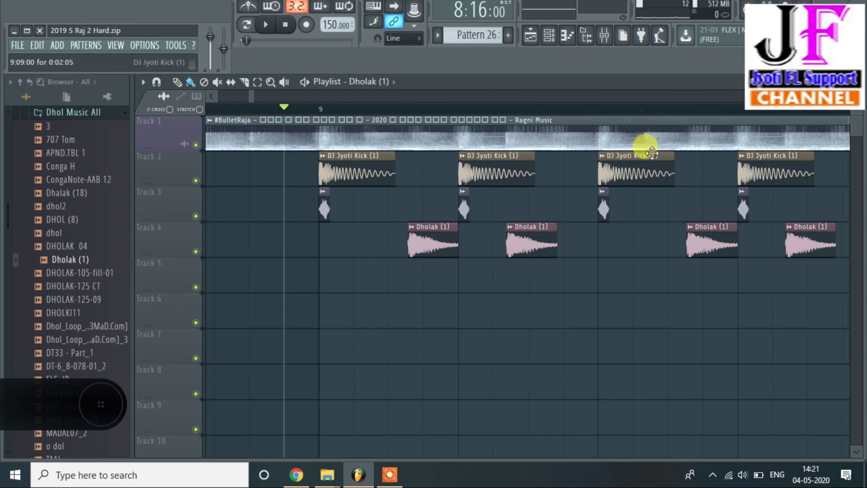
{"action": "scroll", "coordinate": [509, 109], "scroll_direction": "down", "scroll_amount": 3}
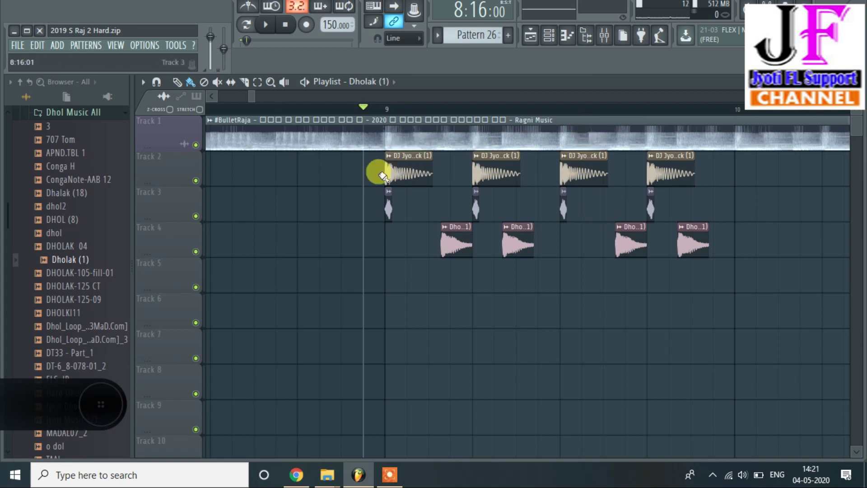
Step: Audition hat samples in the Hat Music All folder and place FLS_Hatpd 04 on track 5 at 9:02:00
{"action": "left_click", "coordinate": [63, 113]}
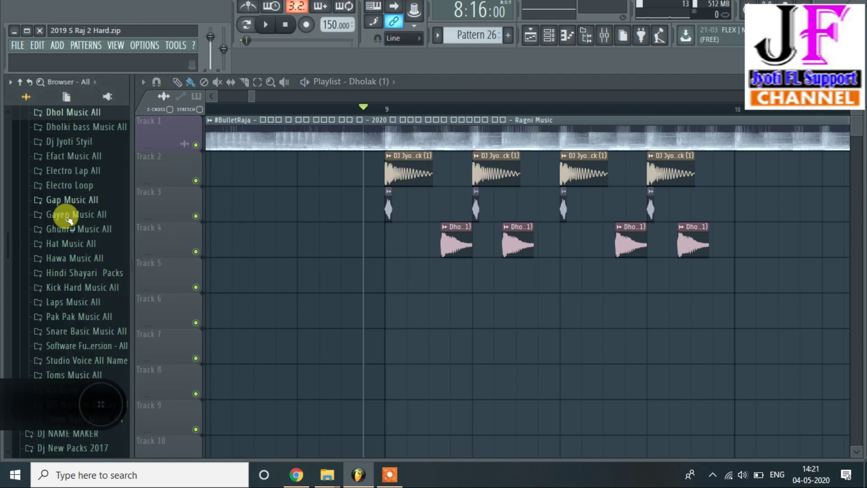
{"action": "left_click", "coordinate": [71, 244]}
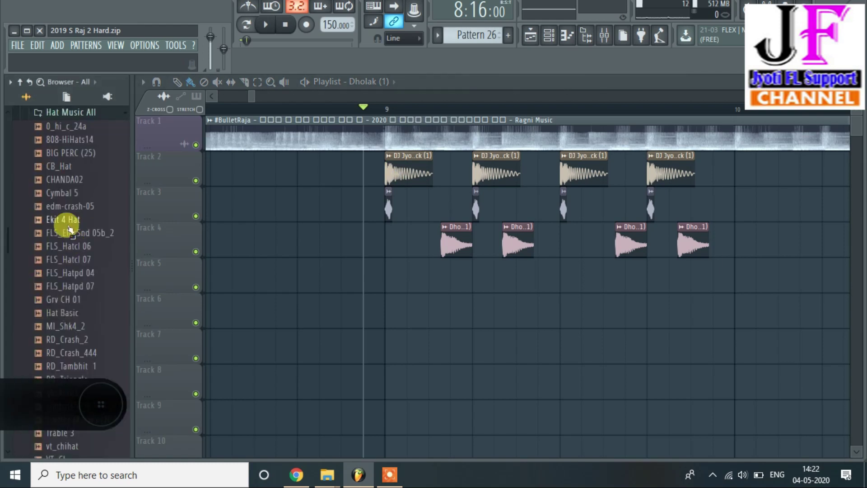
{"action": "left_click", "coordinate": [69, 231]}
{"action": "left_click", "coordinate": [68, 246]}
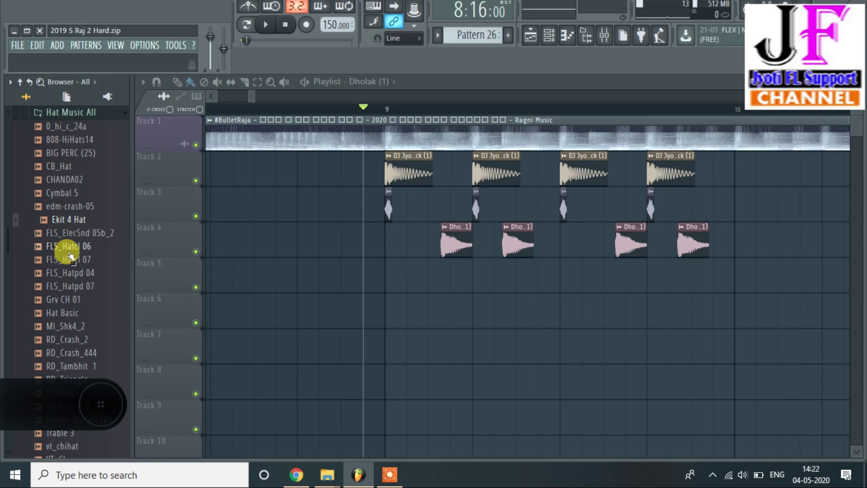
{"action": "left_click", "coordinate": [69, 259]}
{"action": "left_click", "coordinate": [72, 273]}
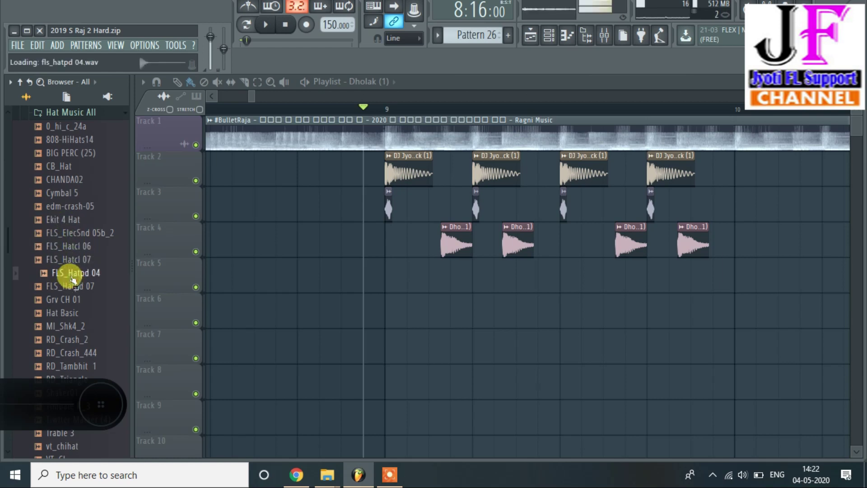
{"action": "left_click_drag", "start_coordinate": [71, 278], "coordinate": [408, 270]}
Step: Slice the FLS_Hatpd 04 clip on track 5 at 9:03:00 and delete the silent tail after the cut
{"action": "scroll", "coordinate": [414, 110], "scroll_direction": "up", "scroll_amount": 6}
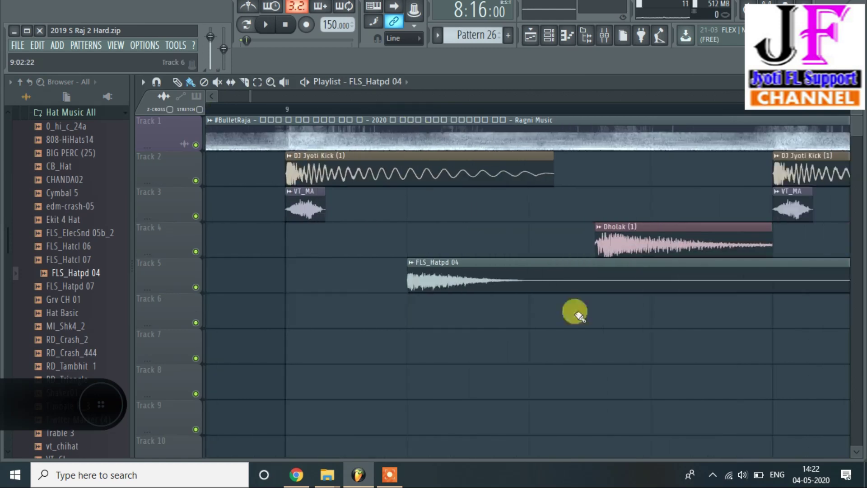
{"action": "left_click", "coordinate": [244, 82]}
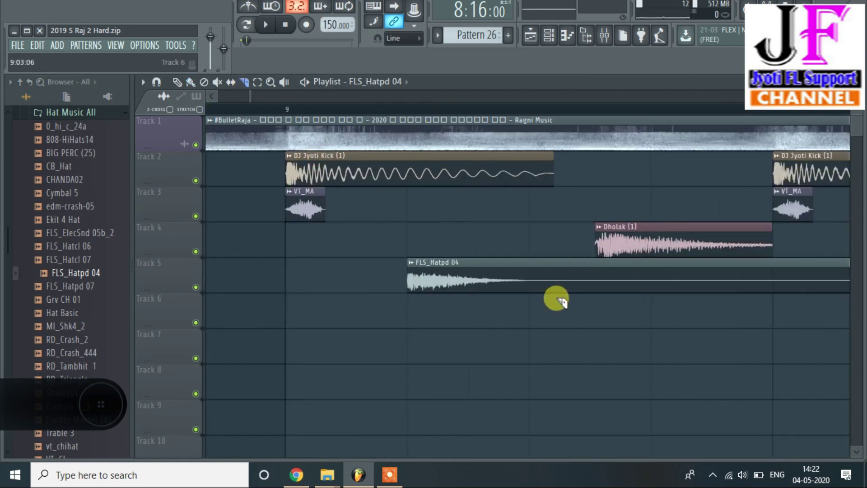
{"action": "left_click_drag", "start_coordinate": [536, 261], "coordinate": [528, 317]}
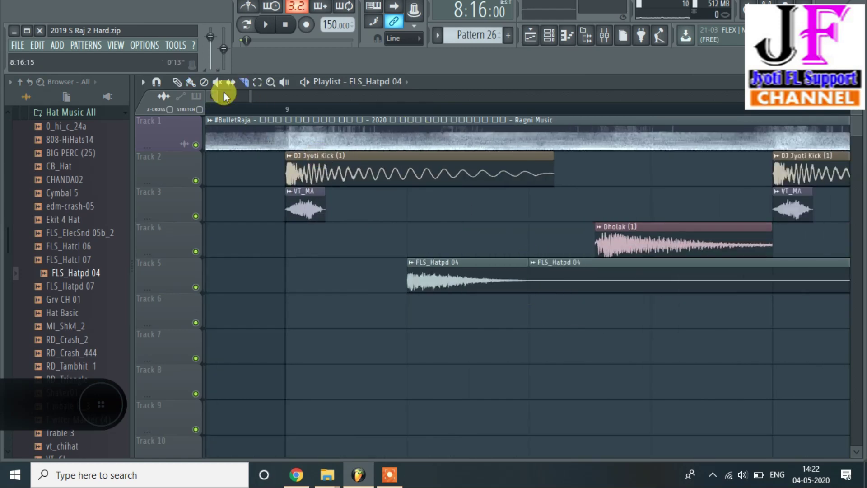
{"action": "left_click", "coordinate": [190, 82]}
{"action": "right_click", "coordinate": [548, 282]}
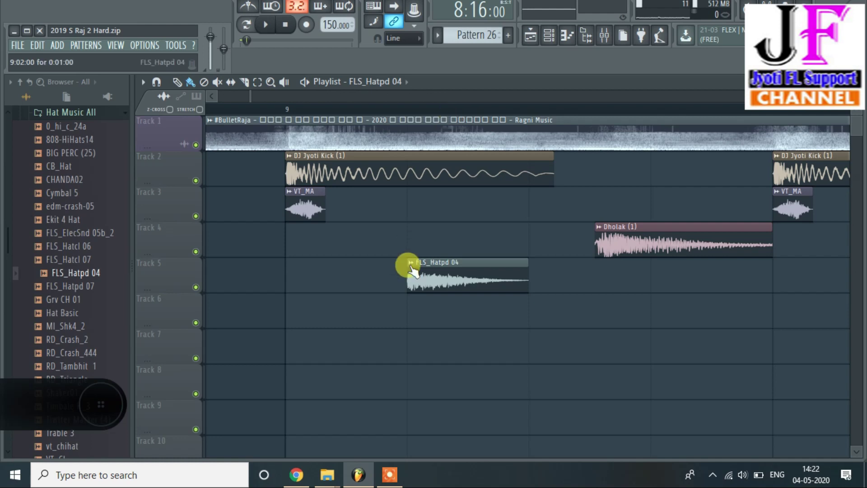
Step: Move the trimmed FLS_Hatpd 04 clip to 9:02:07 and keep one copy directly behind it at 9:03:07
{"action": "left_click_drag", "start_coordinate": [439, 266], "coordinate": [467, 274]}
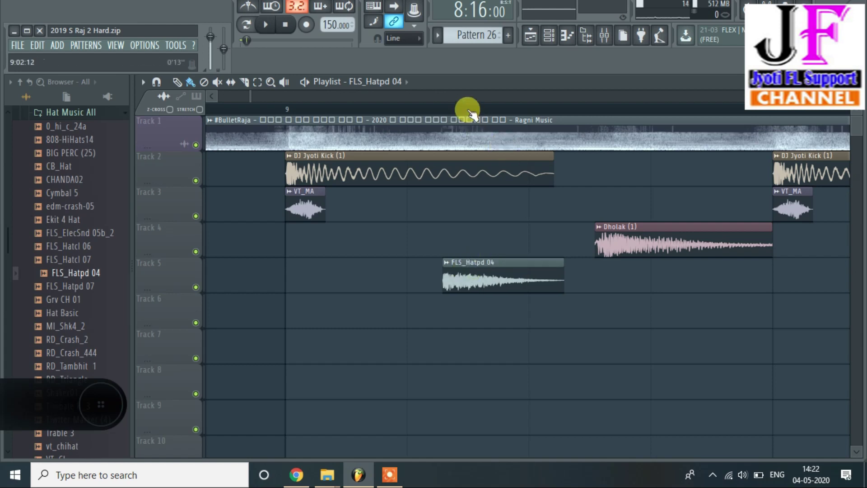
{"action": "scroll", "coordinate": [469, 110], "scroll_direction": "down", "scroll_amount": 5}
{"action": "scroll", "coordinate": [468, 111], "scroll_direction": "down", "scroll_amount": 3}
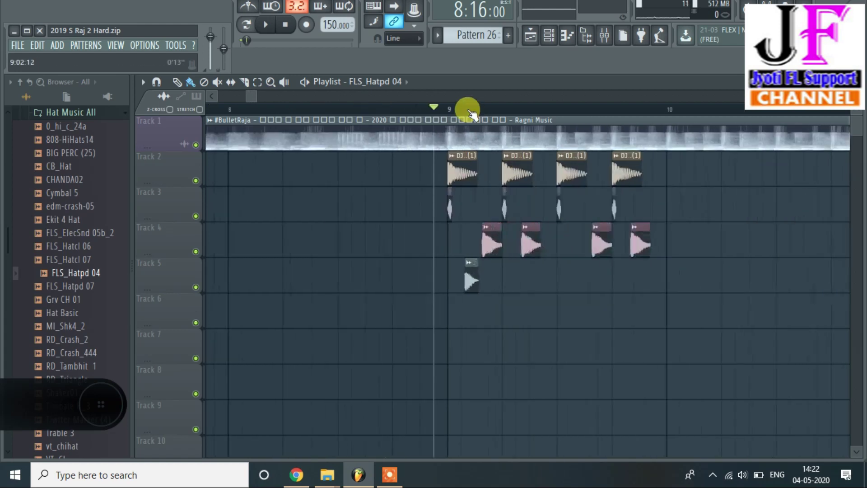
{"action": "scroll", "coordinate": [466, 117], "scroll_direction": "up", "scroll_amount": 2}
{"action": "left_click", "coordinate": [485, 270]}
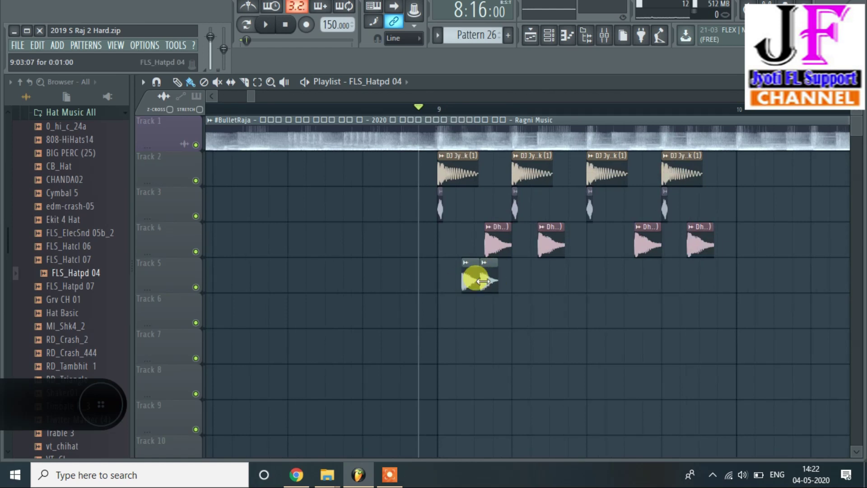
{"action": "left_click_drag", "start_coordinate": [486, 281], "coordinate": [521, 281]}
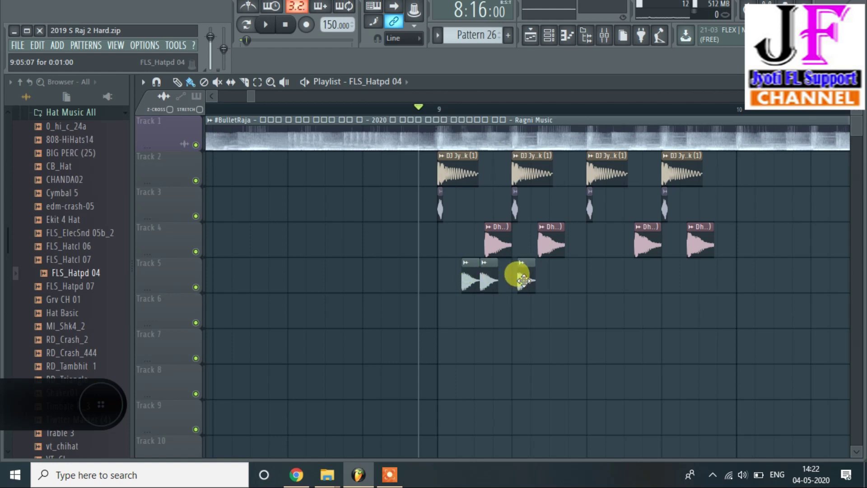
{"action": "right_click", "coordinate": [528, 283]}
Step: Select both FLS_Hatpd 04 clips on track 5 and copy them half a bar further, after the third kick
{"action": "left_click_drag", "start_coordinate": [468, 311], "coordinate": [634, 278]}
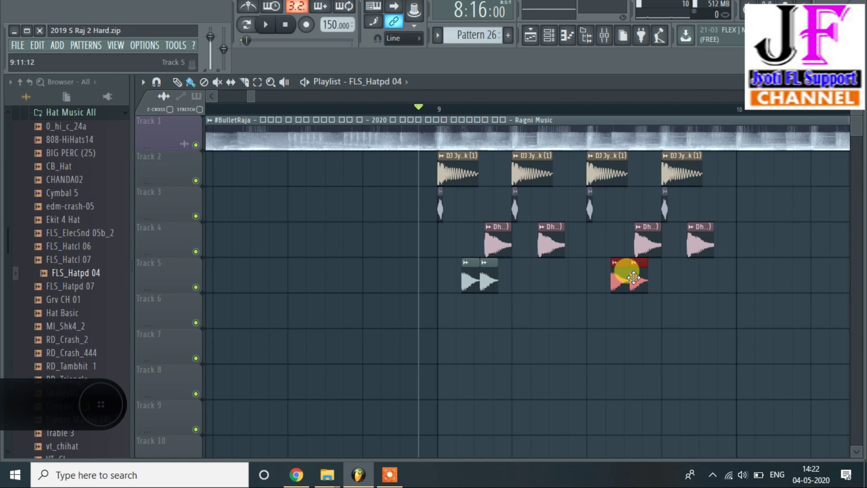
{"action": "scroll", "coordinate": [603, 113], "scroll_direction": "up", "scroll_amount": 3}
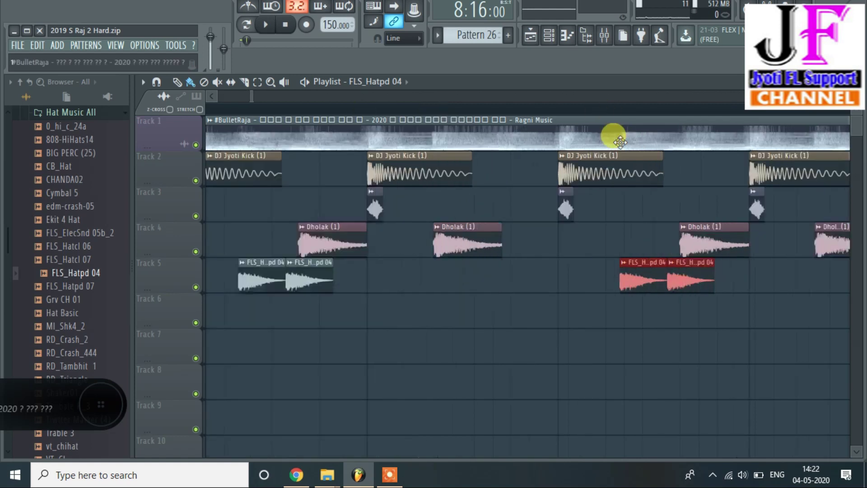
{"action": "scroll", "coordinate": [605, 115], "scroll_direction": "down", "scroll_amount": 4}
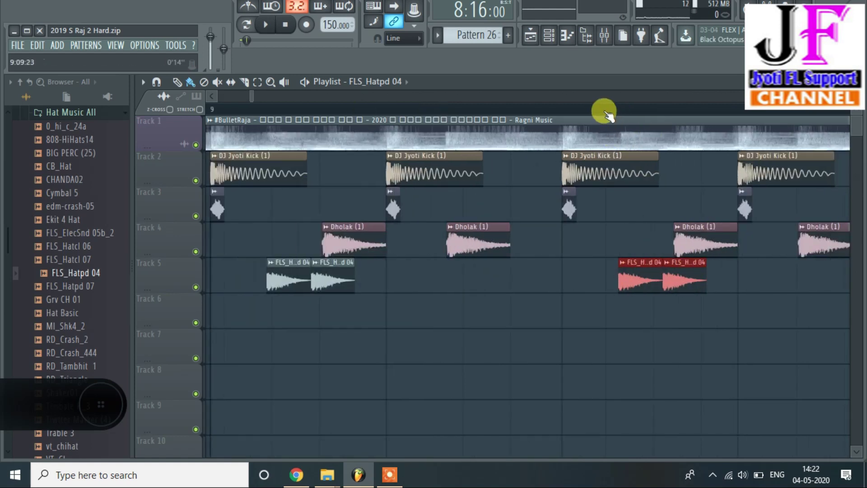
Step: Play bar 9 from 8:16:00 to hear the two hat pairs with the beat, and deselect the copied clips
{"action": "scroll", "coordinate": [608, 115], "scroll_direction": "up", "scroll_amount": 1}
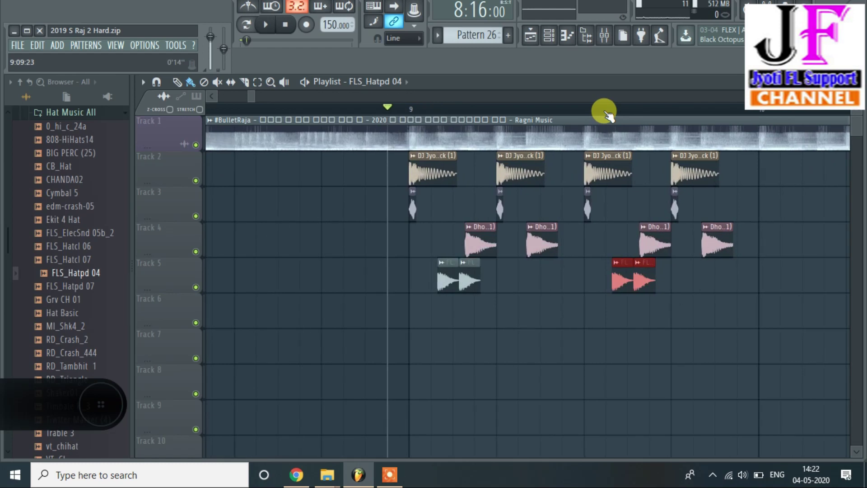
{"action": "key", "text": "space"}
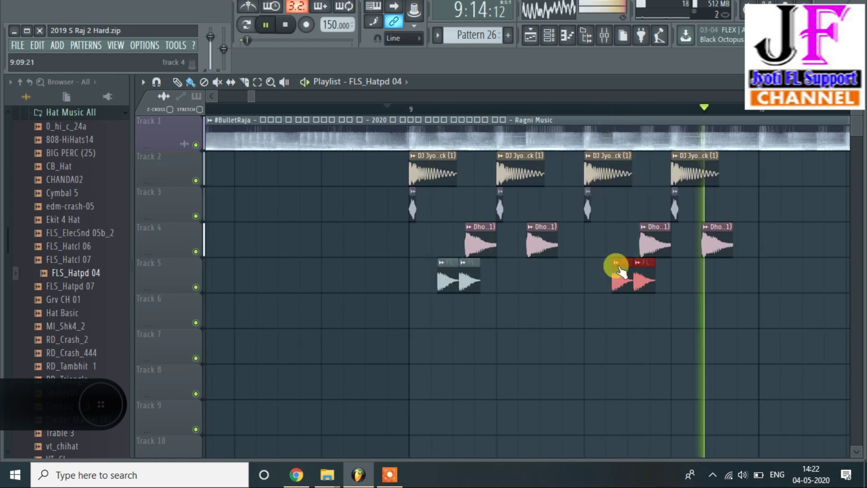
{"action": "key", "text": "space"}
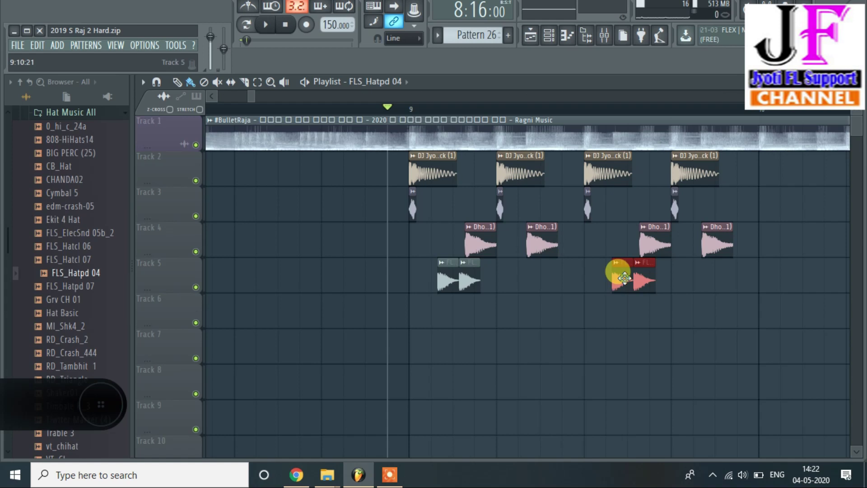
{"action": "double_click", "coordinate": [616, 276]}
{"action": "right_click", "coordinate": [588, 348]}
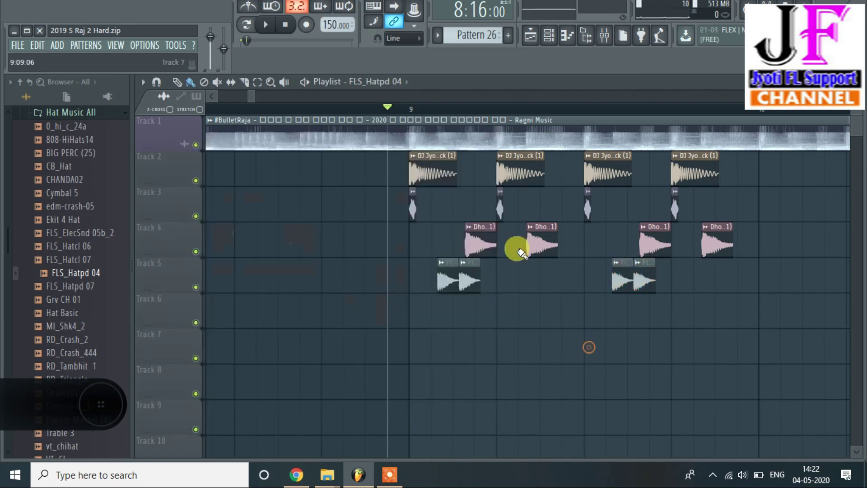
{"action": "scroll", "coordinate": [299, 114], "scroll_direction": "down", "scroll_amount": 1}
{"action": "key", "text": "space"}
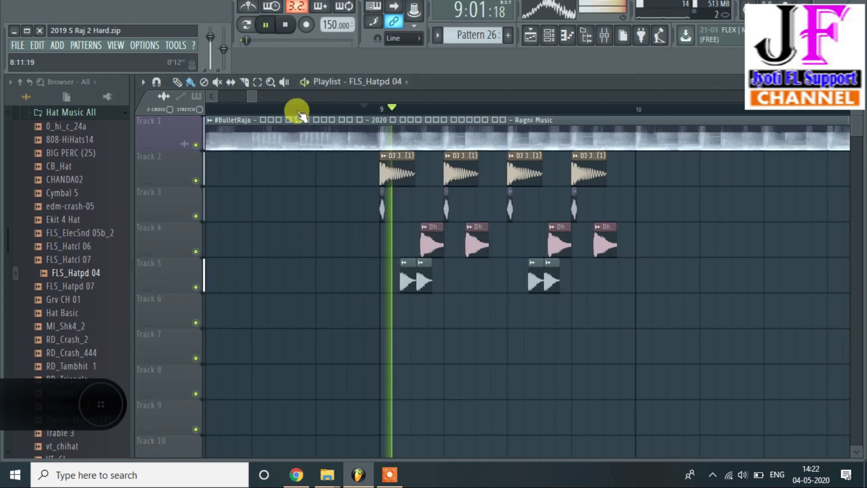
{"action": "key", "text": "space"}
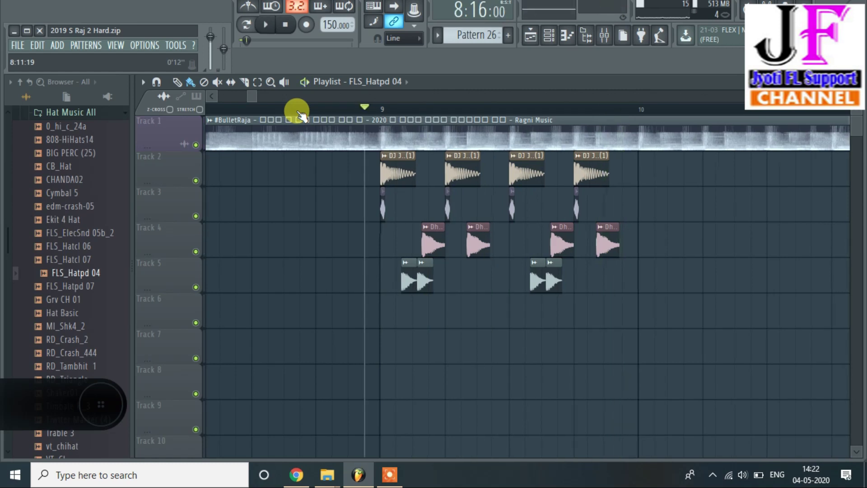
Step: Select all bar 9 clips on tracks 2 to 5 and copy the pattern into bars 10, 11 and 12
{"action": "scroll", "coordinate": [301, 117], "scroll_direction": "down", "scroll_amount": 1}
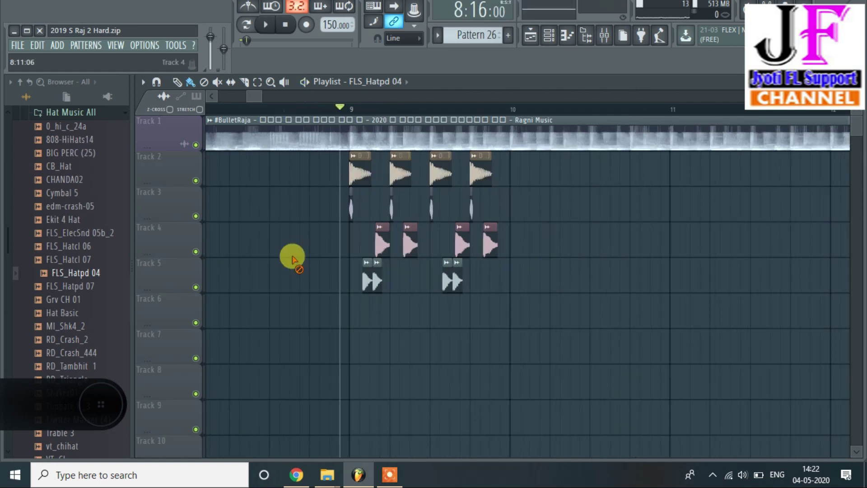
{"action": "left_click_drag", "start_coordinate": [298, 334], "coordinate": [509, 181]}
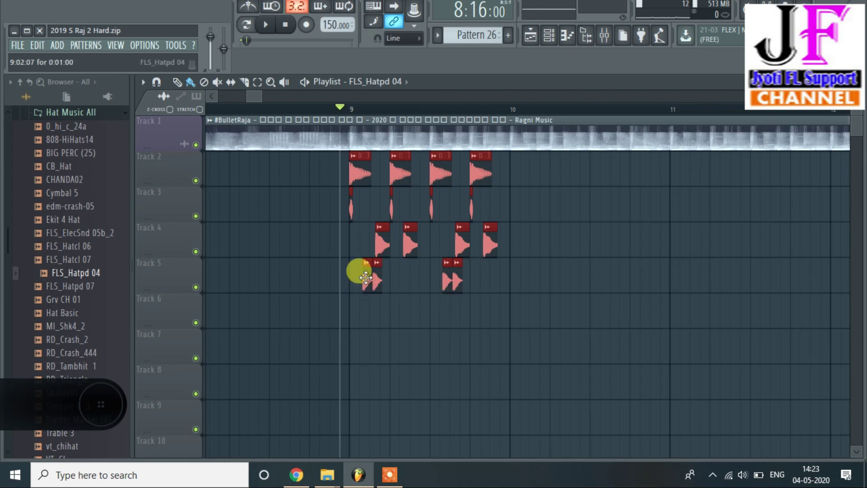
{"action": "left_click_drag", "start_coordinate": [358, 171], "coordinate": [668, 174]}
{"action": "scroll", "coordinate": [352, 108], "scroll_direction": "down", "scroll_amount": 3}
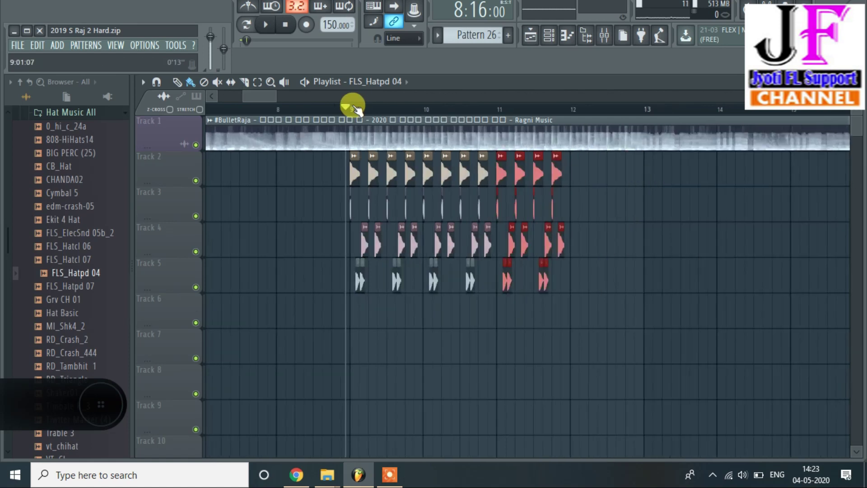
{"action": "left_click_drag", "start_coordinate": [558, 168], "coordinate": [632, 171]}
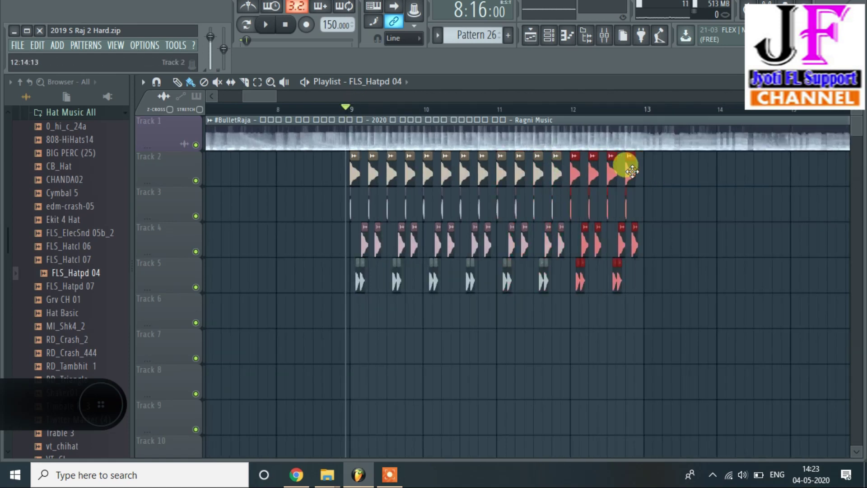
Step: Deselect the copied clips and play from 8:16:00 into bar 13 to hear the repeated beat with the song
{"action": "left_click", "coordinate": [690, 235]}
{"action": "key", "text": "space"}
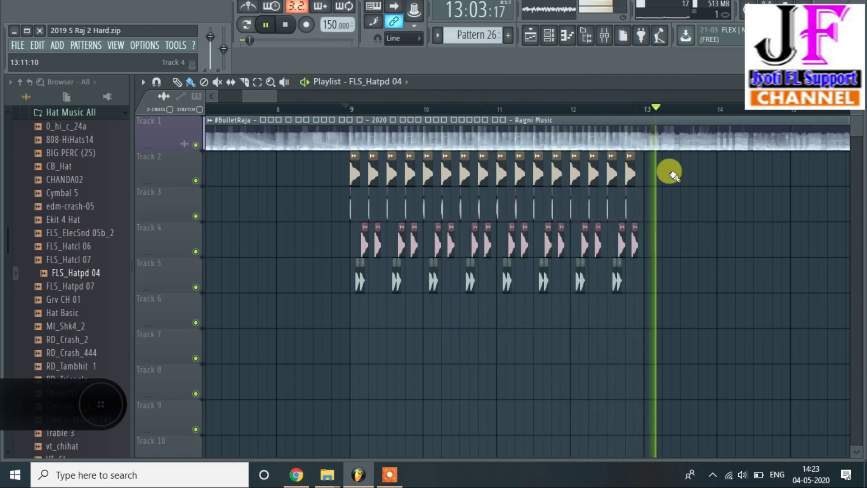
{"action": "key", "text": "space"}
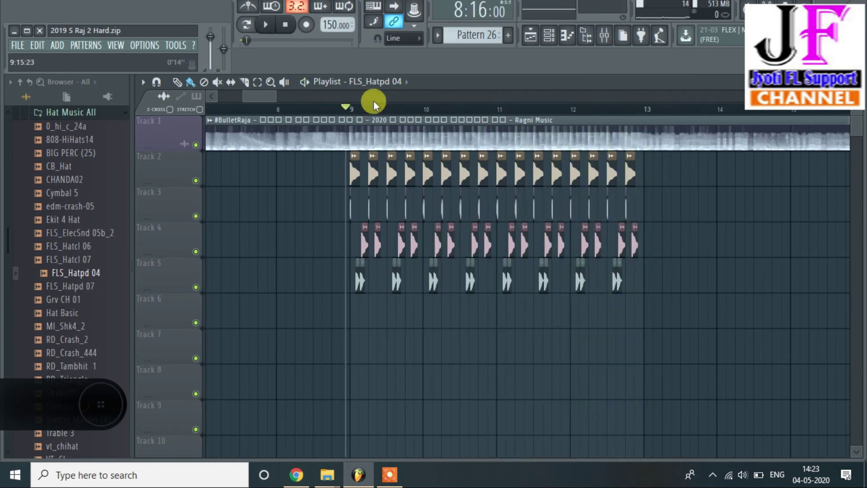
Step: Audition loops in the Laps Music All sample folder and place 4 4 DHAF on track 2 at bar 13
{"action": "scroll", "coordinate": [307, 107], "scroll_direction": "down", "scroll_amount": 3}
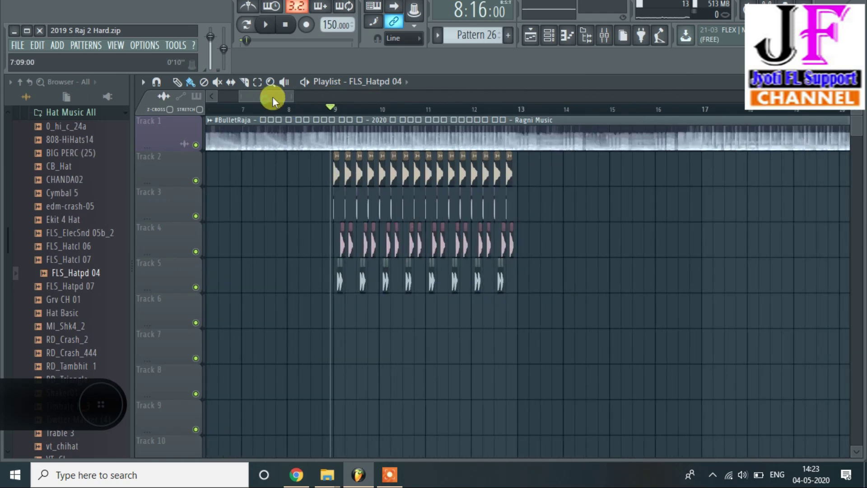
{"action": "scroll", "coordinate": [273, 97], "scroll_direction": "down", "scroll_amount": 2}
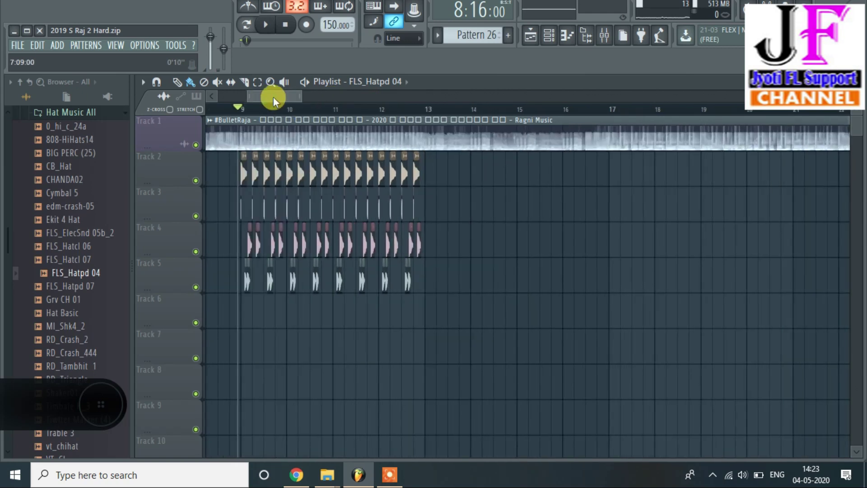
{"action": "left_click", "coordinate": [63, 112]}
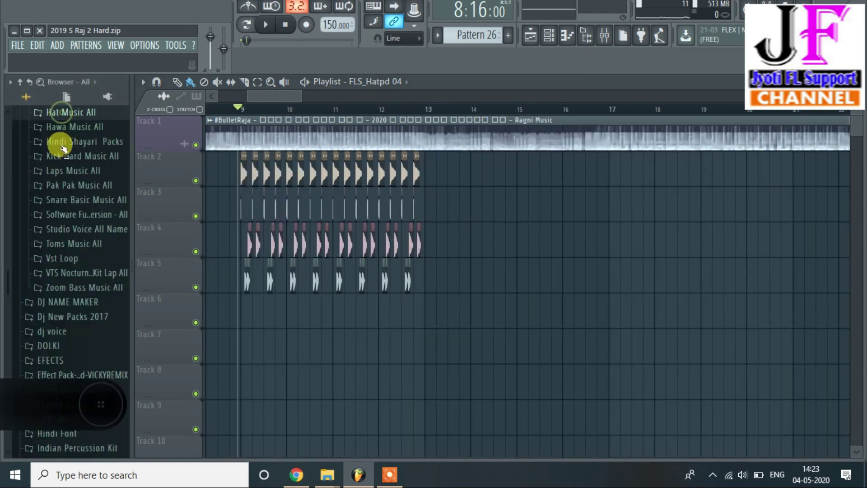
{"action": "left_click", "coordinate": [70, 176]}
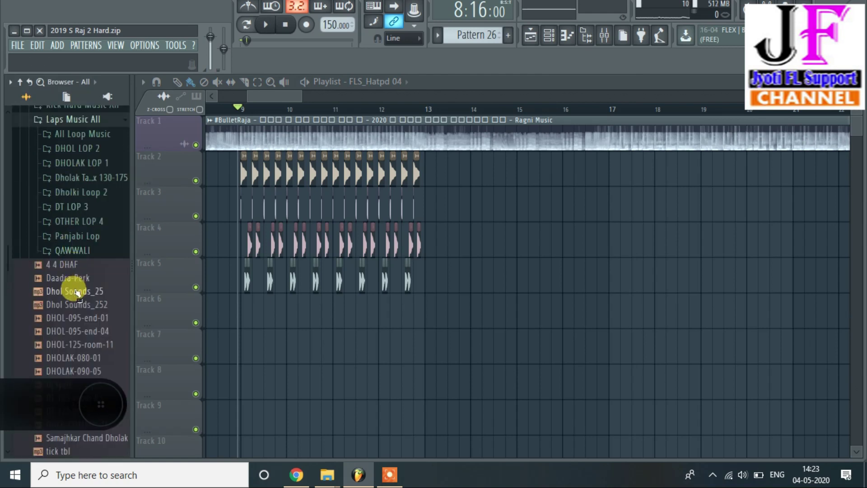
{"action": "left_click", "coordinate": [71, 265]}
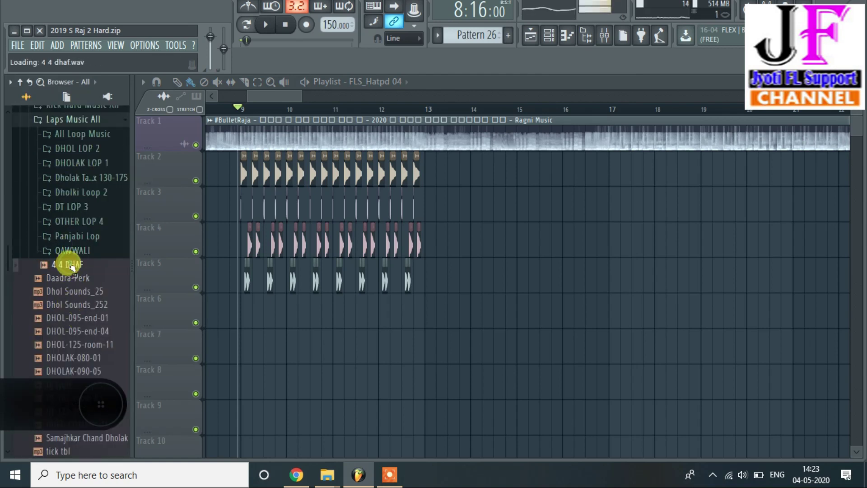
{"action": "left_click", "coordinate": [85, 318]}
{"action": "left_click_drag", "start_coordinate": [63, 265], "coordinate": [429, 162]}
Step: Fit the 4 4 DHAF clip to the project tempo using the 75 to 150 BPM range
{"action": "right_click", "coordinate": [428, 162]}
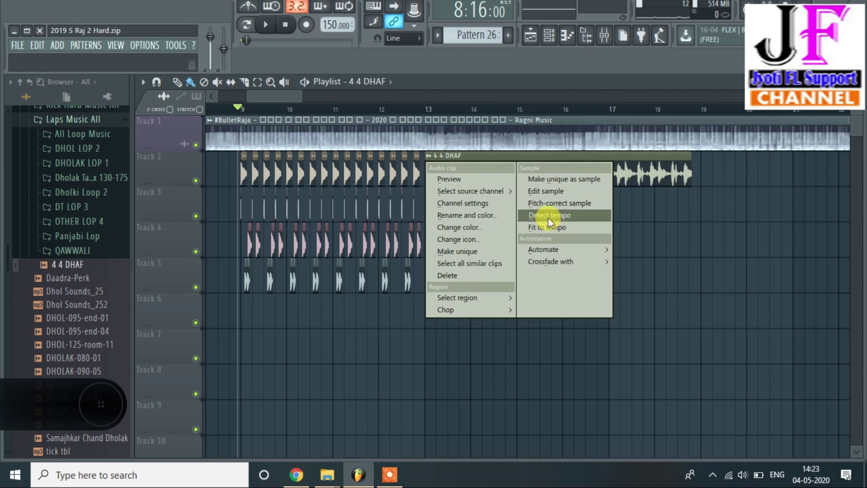
{"action": "left_click", "coordinate": [565, 229]}
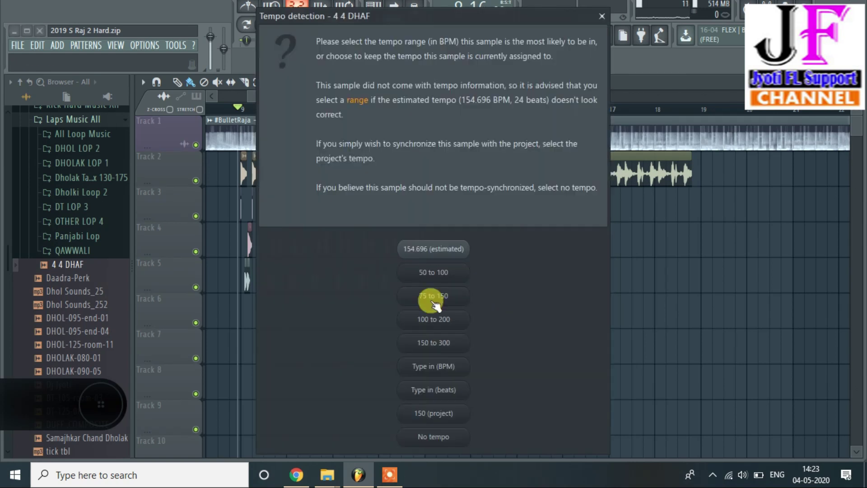
{"action": "left_click", "coordinate": [456, 298]}
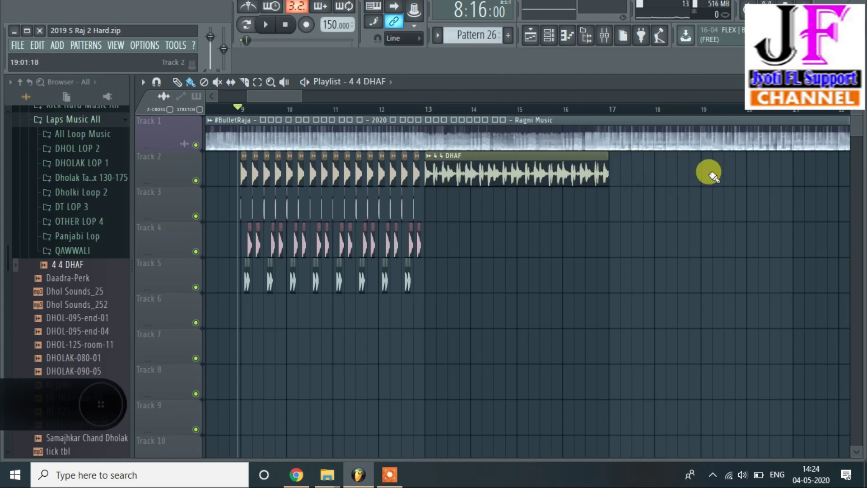
Step: Play from 12:05:00 into the 4 4 DHAF loop and set its channel volume to about 90% while it plays
{"action": "left_click", "coordinate": [394, 110]}
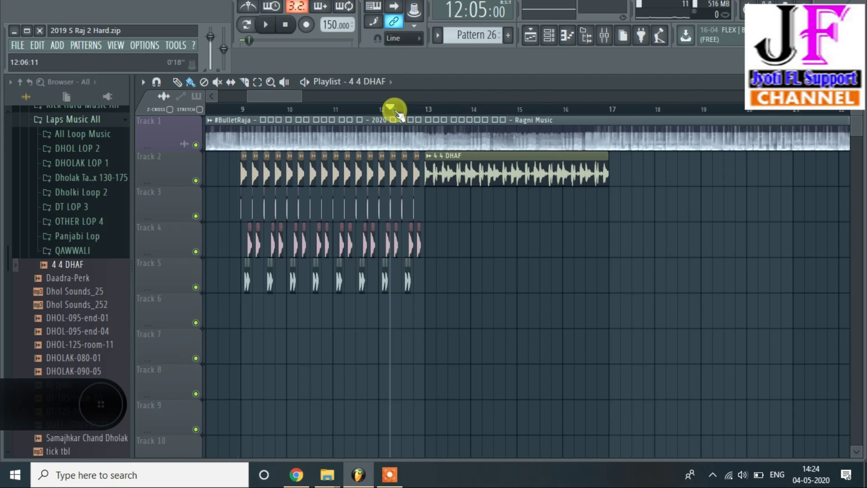
{"action": "key", "text": "space"}
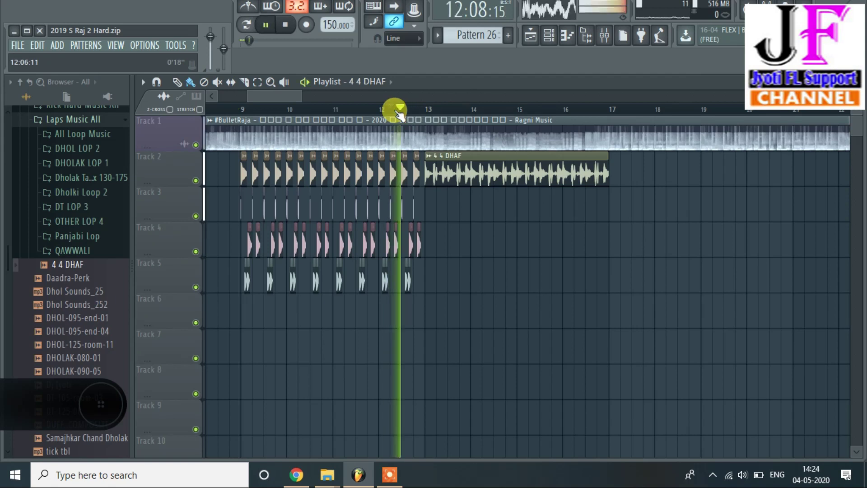
{"action": "double_click", "coordinate": [483, 178]}
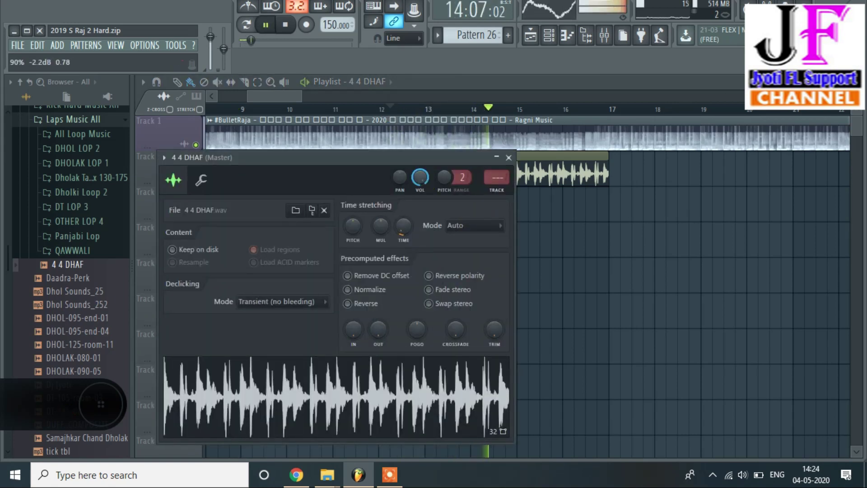
{"action": "left_click", "coordinate": [509, 157]}
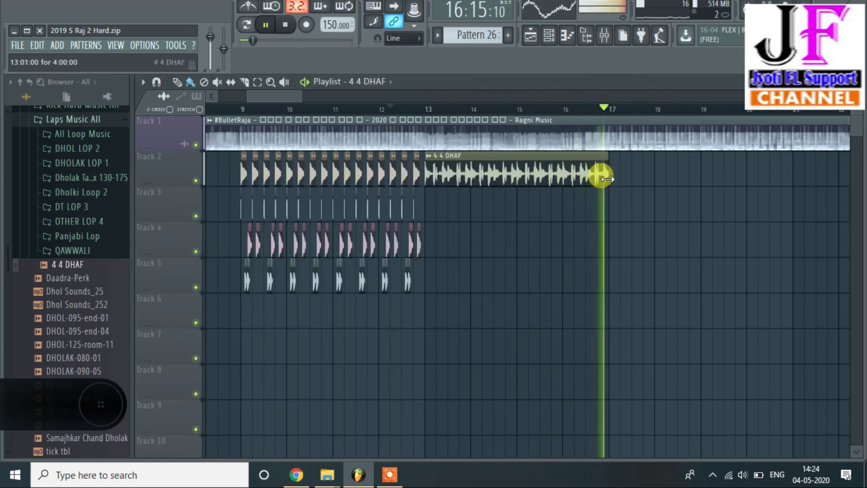
{"action": "key", "text": "space"}
Step: Shorten the end of the 4 4 DHAF clip to a length of 3:08:00 and listen to the song from 16:09:00
{"action": "left_click_drag", "start_coordinate": [607, 179], "coordinate": [585, 182]}
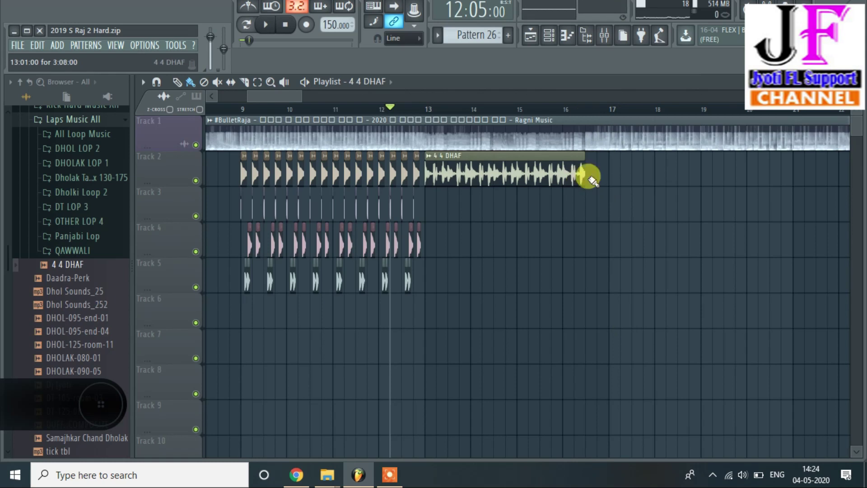
{"action": "left_click", "coordinate": [584, 110]}
{"action": "key", "text": "space"}
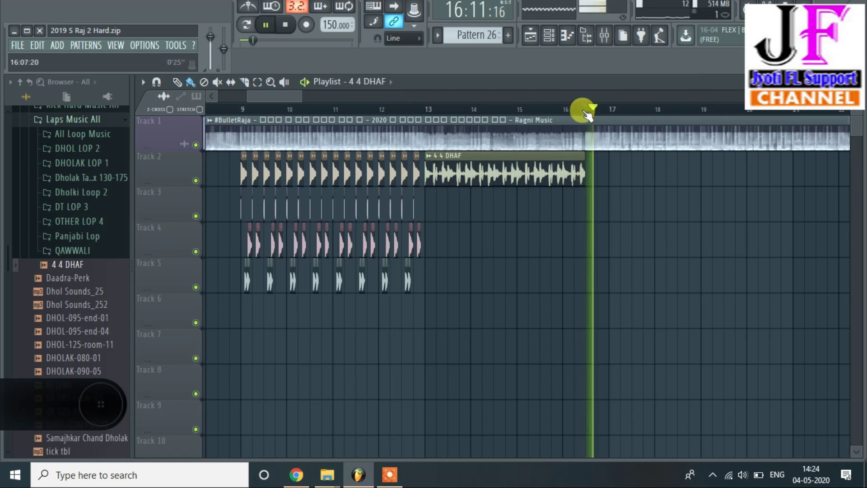
{"action": "key", "text": "space"}
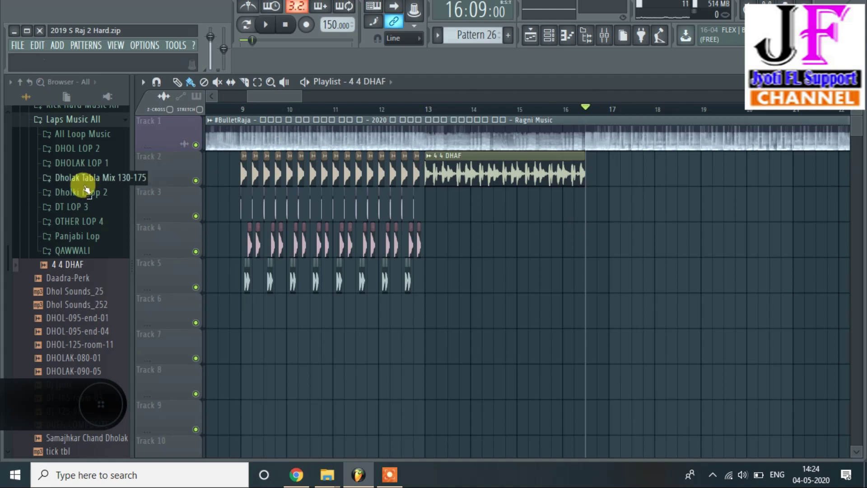
Step: Place the fill (2) sample from the All Gap Music folder on track 3, with the clip starting at 16:09:00
{"action": "scroll", "coordinate": [85, 189], "scroll_direction": "up", "scroll_amount": 2}
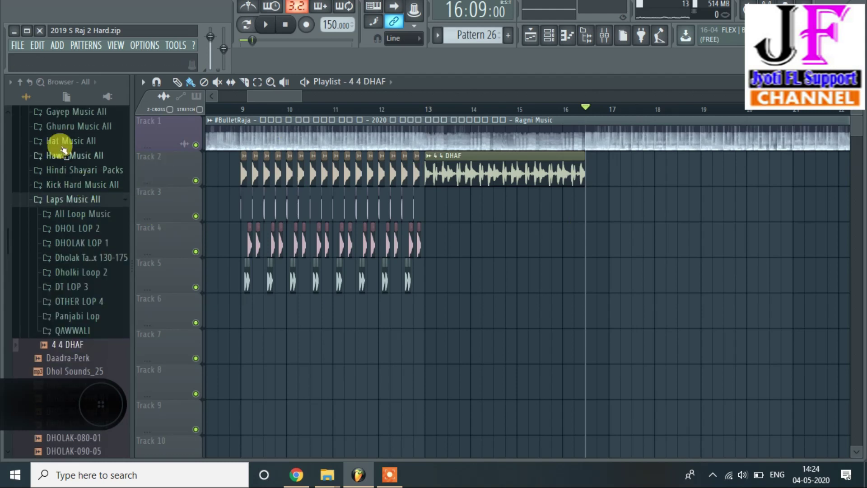
{"action": "scroll", "coordinate": [68, 145], "scroll_direction": "up", "scroll_amount": 2}
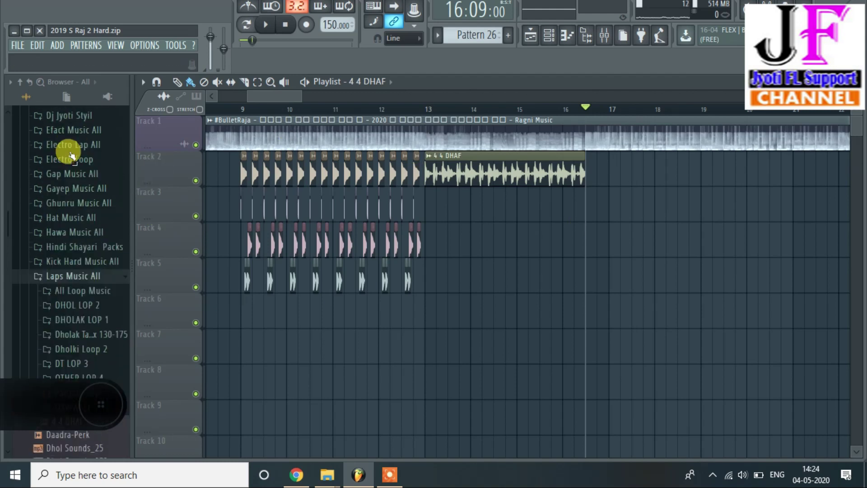
{"action": "left_click", "coordinate": [70, 177]}
{"action": "left_click", "coordinate": [68, 190]}
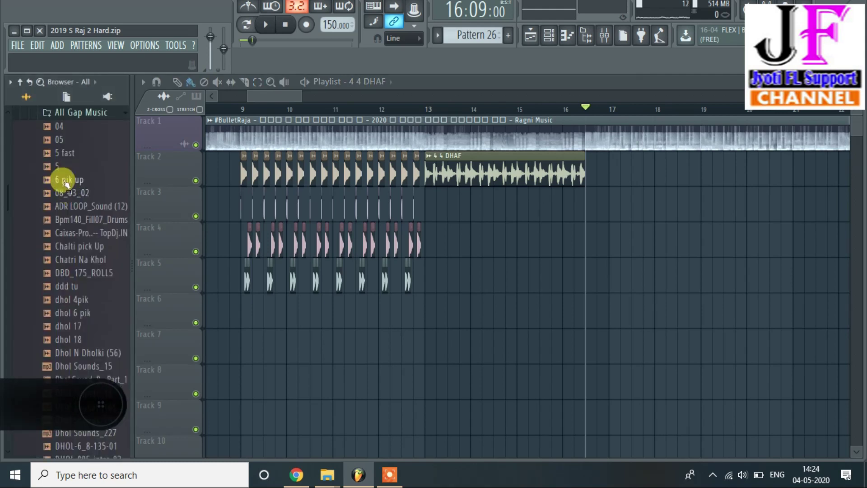
{"action": "scroll", "coordinate": [79, 312], "scroll_direction": "down", "scroll_amount": 12}
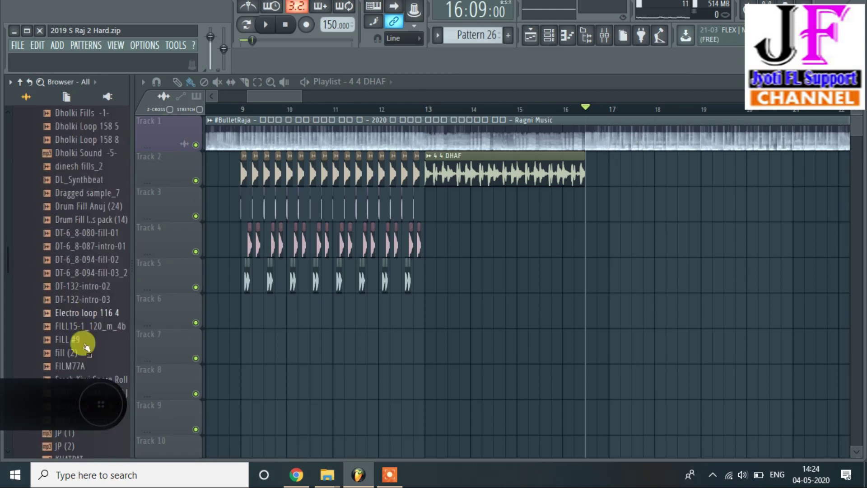
{"action": "left_click_drag", "start_coordinate": [60, 355], "coordinate": [565, 203]}
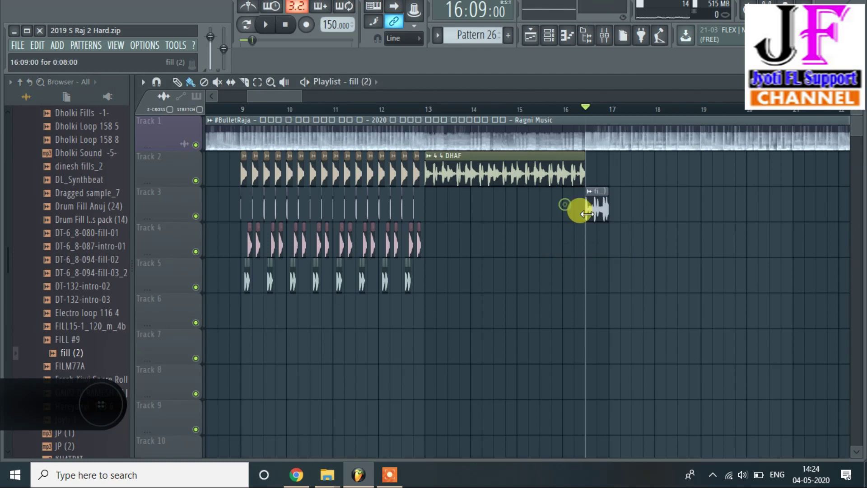
Step: Move the playback position to 15:05:00, extend the start of fill (2) back to 16:01:00 and trim it again to 16:09:00
{"action": "left_click_drag", "start_coordinate": [582, 111], "coordinate": [528, 110]}
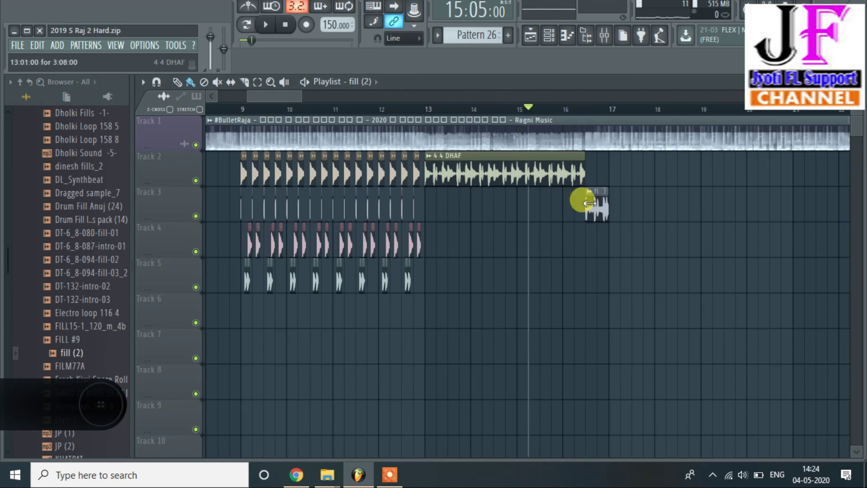
{"action": "left_click_drag", "start_coordinate": [584, 207], "coordinate": [561, 201]}
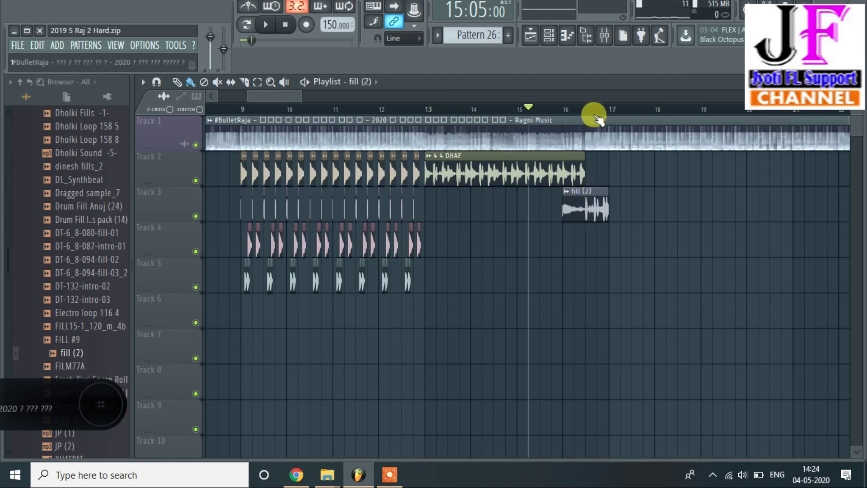
{"action": "scroll", "coordinate": [587, 110], "scroll_direction": "up", "scroll_amount": 5}
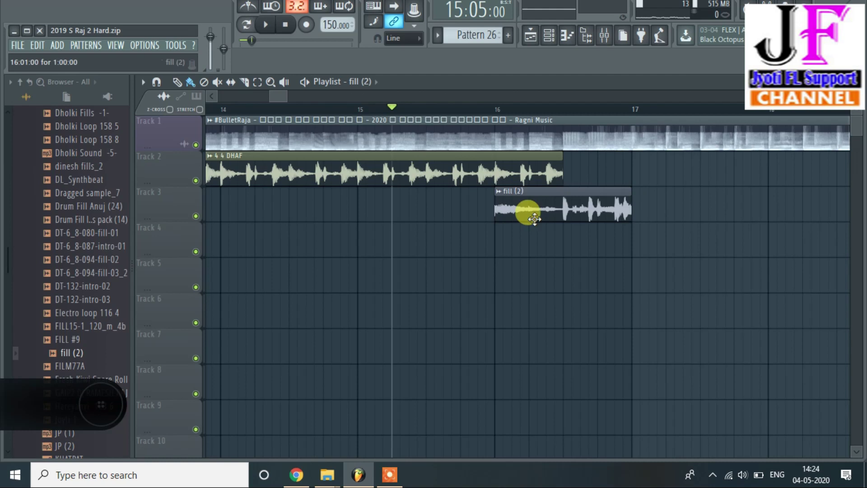
{"action": "left_click_drag", "start_coordinate": [497, 209], "coordinate": [566, 219]}
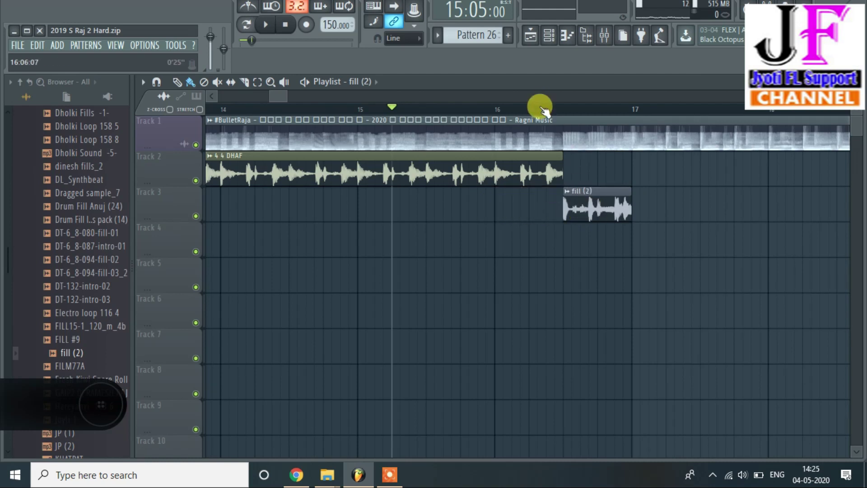
Step: Play from 15:05:00 to hear the 4 4 DHAF loop lead into the fill on track 3
{"action": "scroll", "coordinate": [542, 110], "scroll_direction": "down", "scroll_amount": 5}
{"action": "scroll", "coordinate": [544, 112], "scroll_direction": "up", "scroll_amount": 2}
{"action": "scroll", "coordinate": [545, 112], "scroll_direction": "down", "scroll_amount": 3}
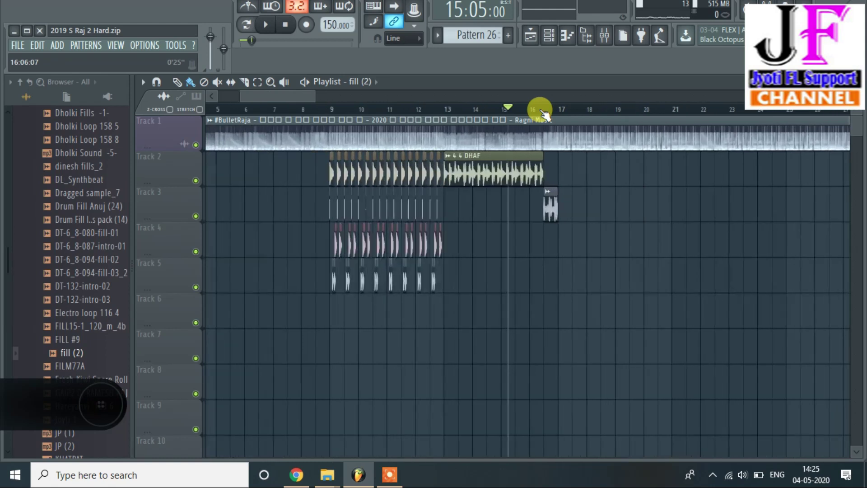
{"action": "key", "text": "space"}
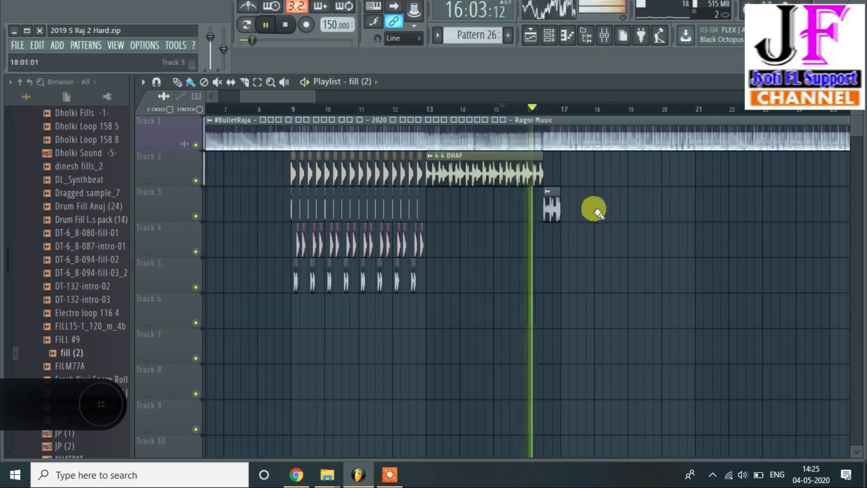
{"action": "key", "text": "space"}
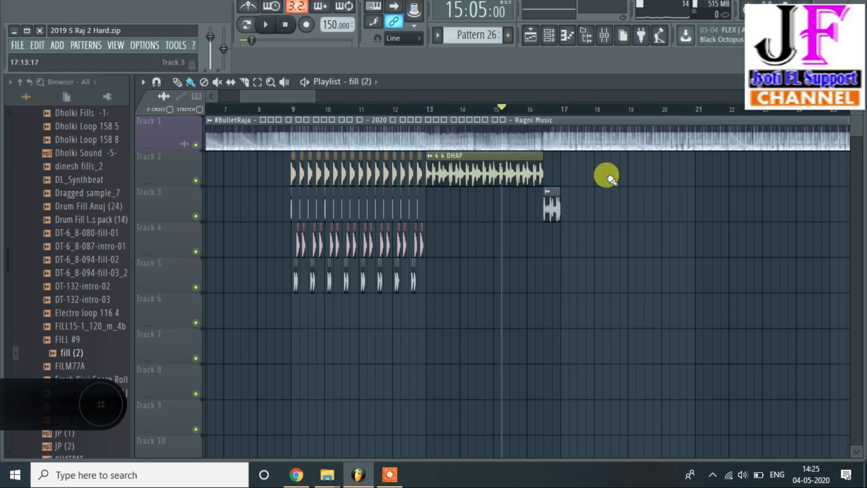
Step: Select all beat clips in bars 9 to 12 on tracks 2 to 5 and copy them to start at bar 17
{"action": "left_click_drag", "start_coordinate": [273, 306], "coordinate": [421, 176]}
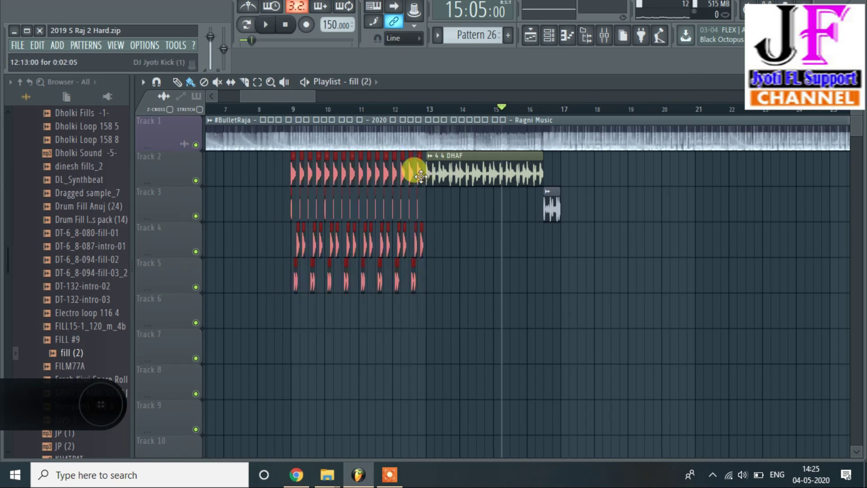
{"action": "left_click_drag", "start_coordinate": [427, 175], "coordinate": [693, 194]}
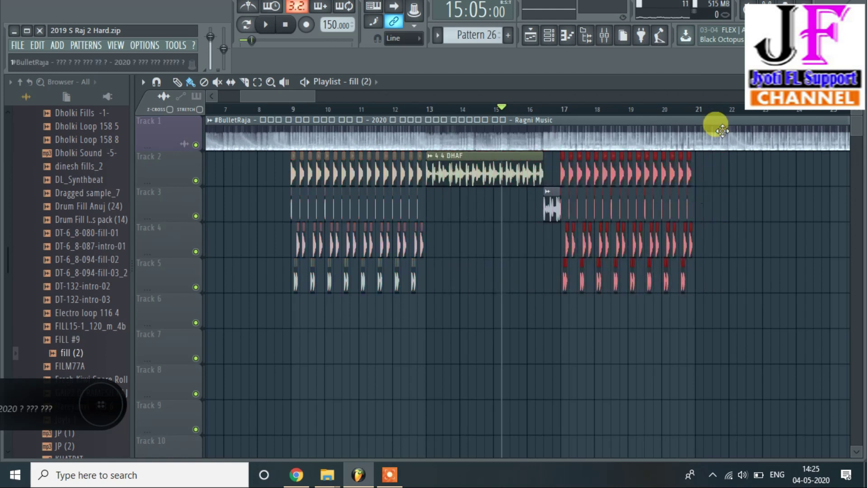
{"action": "scroll", "coordinate": [726, 108], "scroll_direction": "up", "scroll_amount": 2}
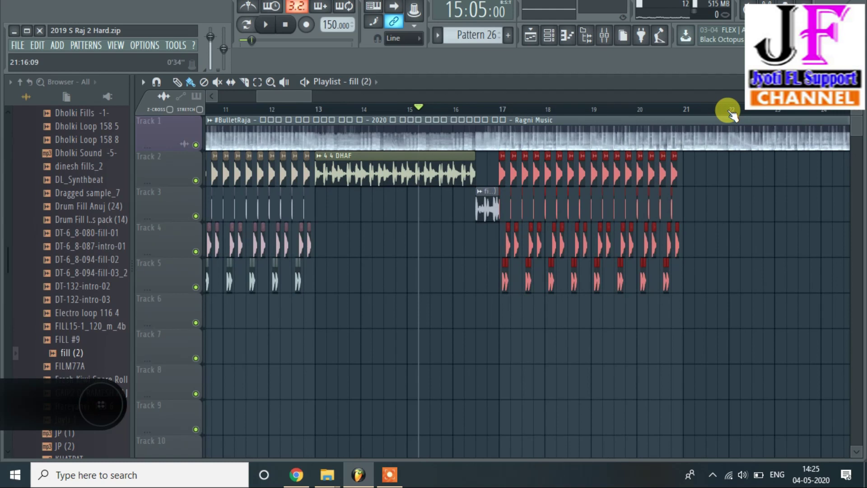
Step: Play from 15:05:00 through the fill into the copied beat at bar 17, and deselect the copied clips
{"action": "key", "text": "space"}
{"action": "left_click", "coordinate": [755, 246], "text": "ctrl"}
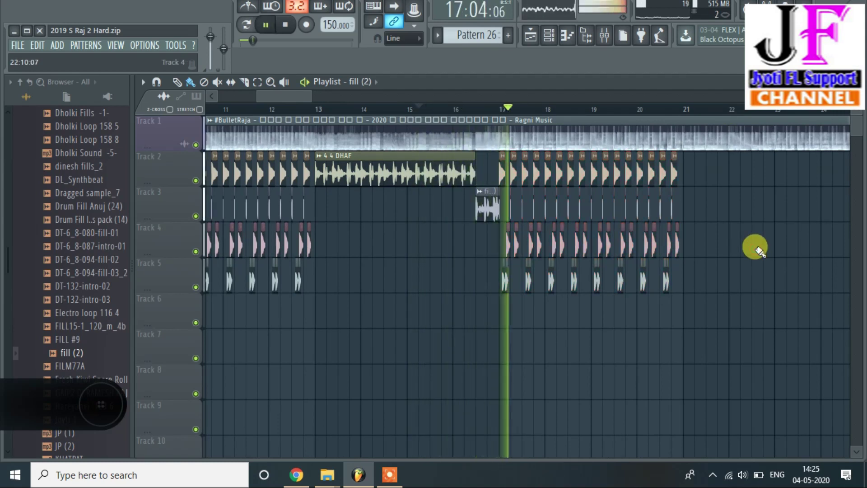
{"action": "scroll", "coordinate": [296, 99], "scroll_direction": "right", "scroll_amount": 3}
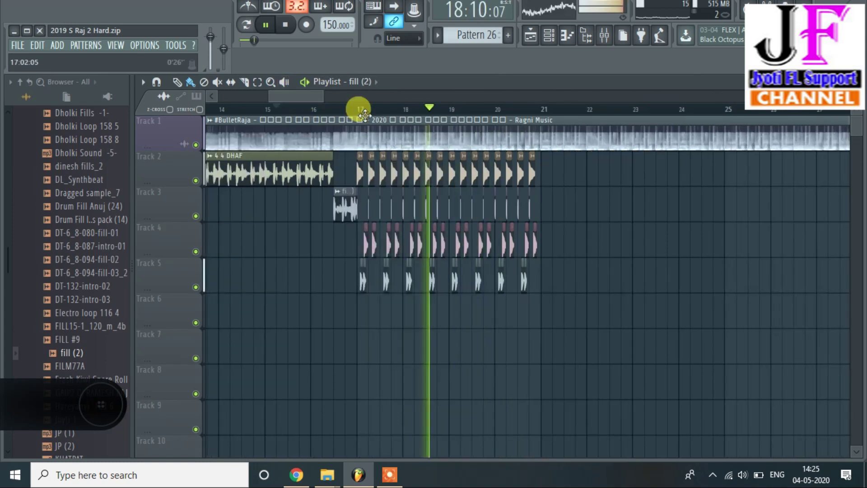
{"action": "scroll", "coordinate": [362, 116], "scroll_direction": "up", "scroll_amount": 2}
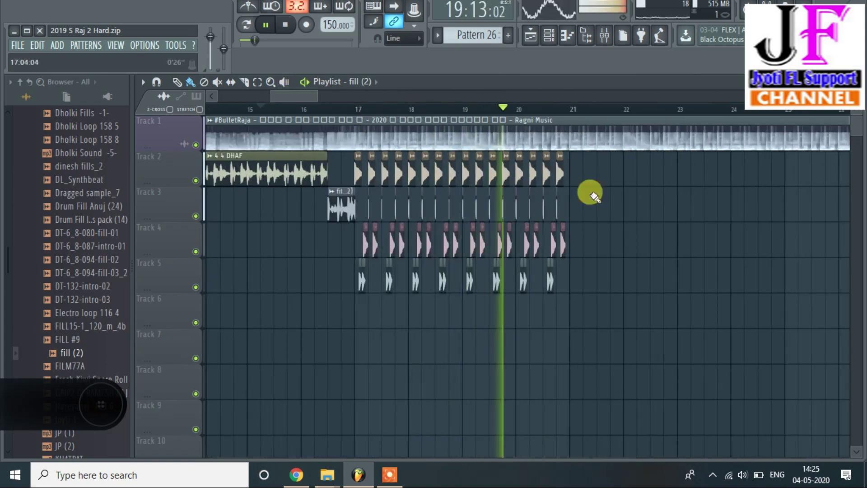
Step: Select all beat clips in bars 17 to 20 on tracks 2 to 5 and duplicate them to start at bar 21
{"action": "left_click_drag", "start_coordinate": [589, 152], "coordinate": [357, 332]}
{"action": "key", "text": "ctrl+b"}
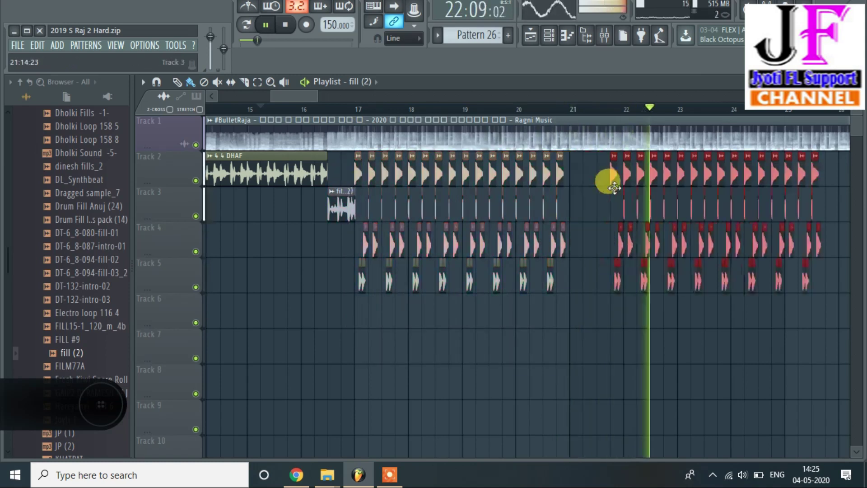
{"action": "left_click_drag", "start_coordinate": [582, 189], "coordinate": [568, 186]}
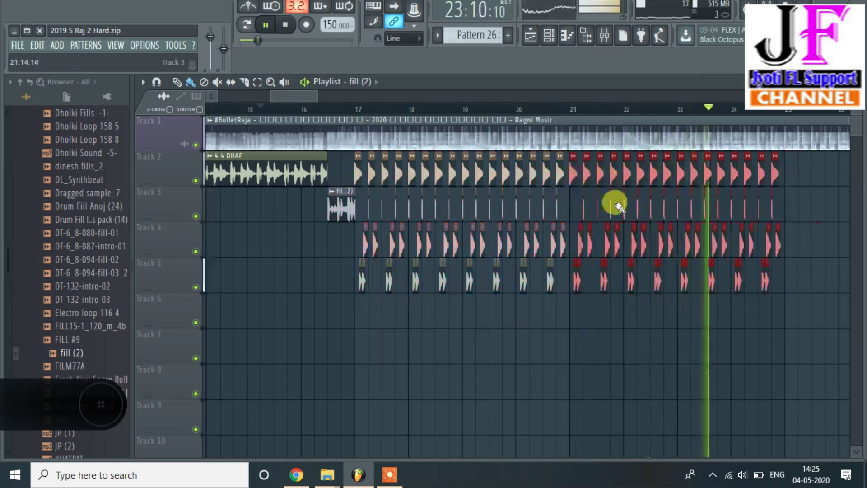
Step: Stop playback and duplicate the selected beat clips on tracks 2 to 5 to fill bars 25 to 32
{"action": "scroll", "coordinate": [395, 113], "scroll_direction": "down", "scroll_amount": 2}
{"action": "key", "text": "space"}
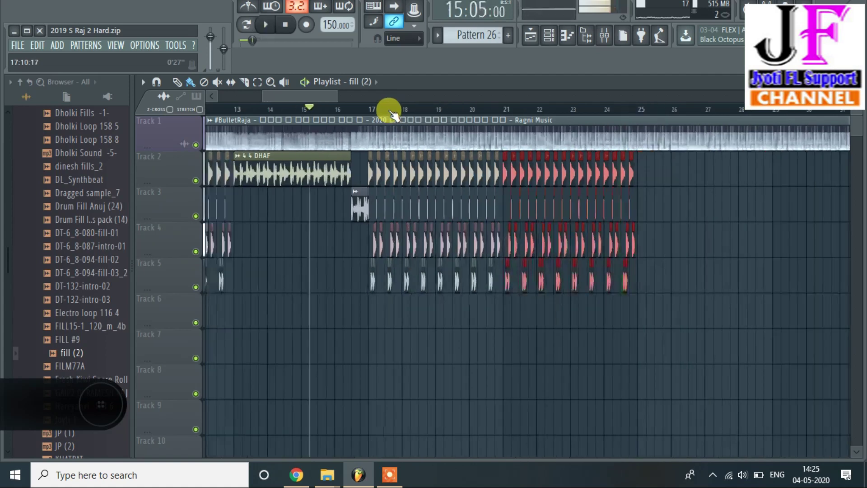
{"action": "left_click_drag", "start_coordinate": [317, 95], "coordinate": [328, 96]}
{"action": "mouse_move", "coordinate": [542, 175]}
{"action": "left_mouse_down"}
{"action": "mouse_move", "coordinate": [809, 171]}
{"action": "mouse_move", "coordinate": [672, 181]}
{"action": "mouse_move", "coordinate": [790, 183]}
{"action": "mouse_move", "coordinate": [761, 180]}
{"action": "mouse_move", "coordinate": [770, 187]}
{"action": "mouse_move", "coordinate": [784, 178]}
{"action": "left_mouse_up"}
Step: Deselect the clips and delete the last beat clips on tracks 2 to 5 in the second half of bar 32
{"action": "left_click", "coordinate": [783, 172]}
{"action": "right_click", "coordinate": [757, 193]}
{"action": "right_click", "coordinate": [766, 215]}
{"action": "right_click", "coordinate": [769, 246]}
{"action": "right_click", "coordinate": [761, 276]}
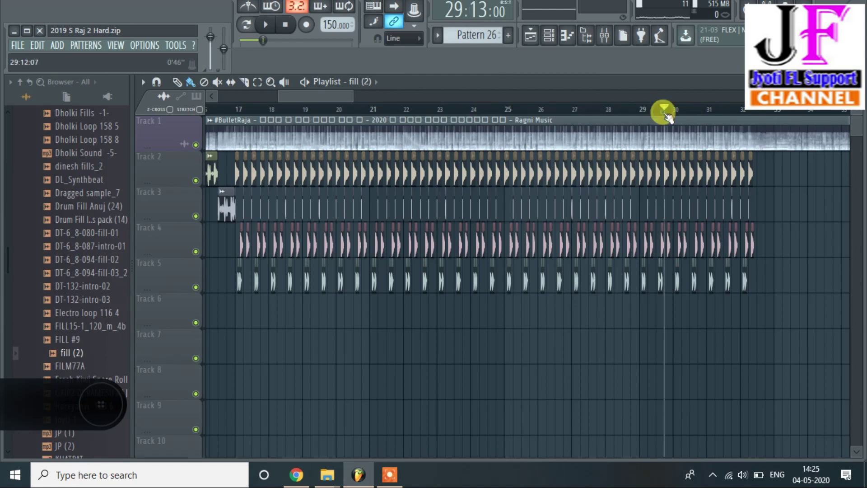
Step: Play from 29:13:00 past the end of the beat in bar 32
{"action": "key", "text": "space"}
{"action": "left_click_drag", "start_coordinate": [329, 96], "coordinate": [378, 102]}
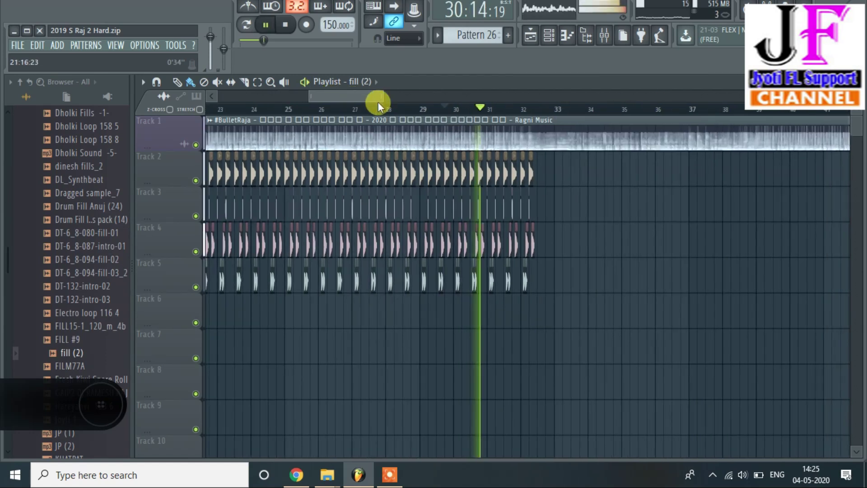
{"action": "scroll", "coordinate": [499, 118], "scroll_direction": "up", "scroll_amount": 3}
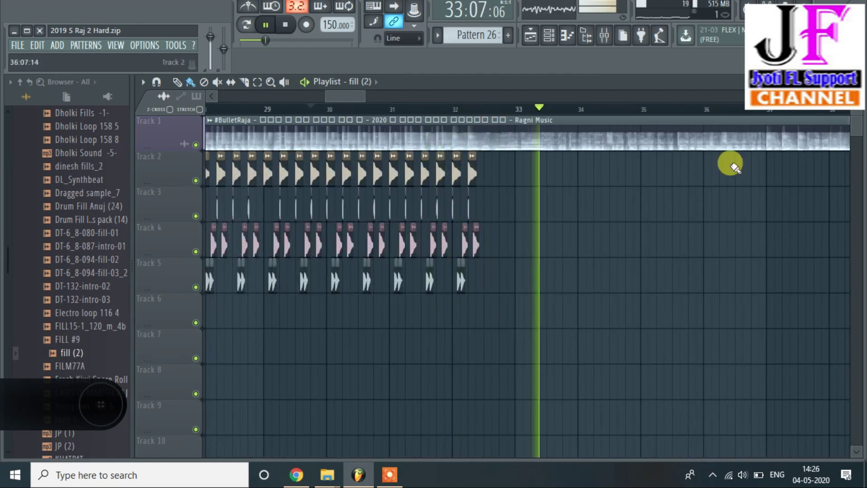
{"action": "key", "text": "space"}
Step: Place a single DJ Jyoti Kick (1) clip on track 6 in the middle of bar 32
{"action": "double_click", "coordinate": [470, 166]}
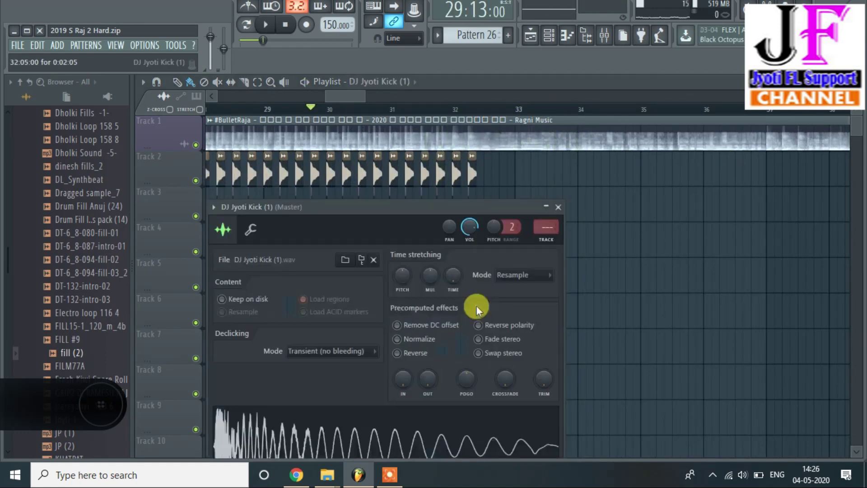
{"action": "left_click", "coordinate": [558, 207]}
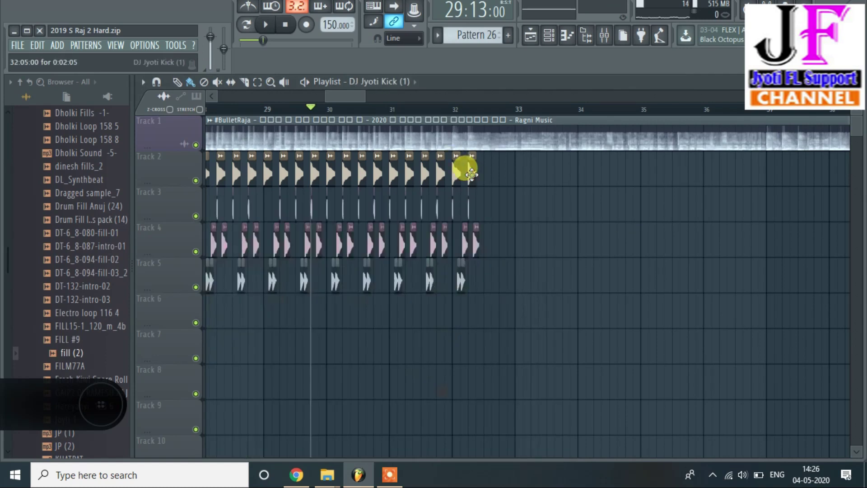
{"action": "left_click", "coordinate": [487, 310]}
Step: Play from 32:01:00 through the single kick on track 6, and play the song again from 38:01:00
{"action": "left_click", "coordinate": [453, 109]}
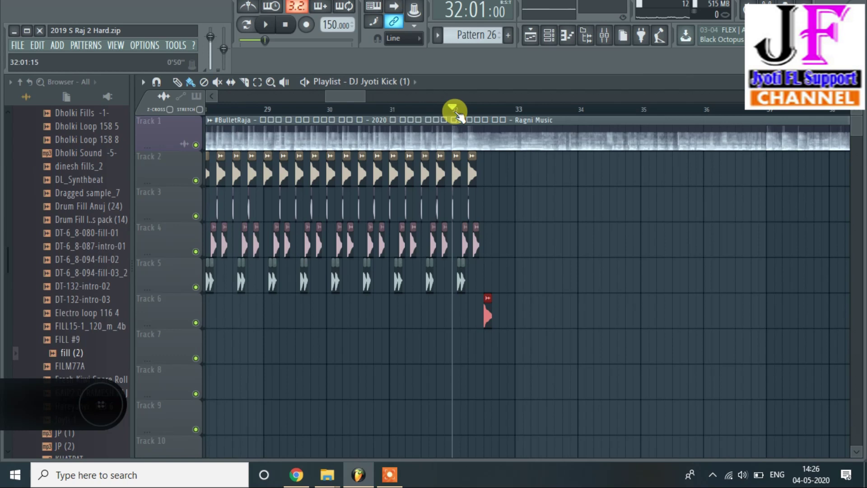
{"action": "key", "text": "space"}
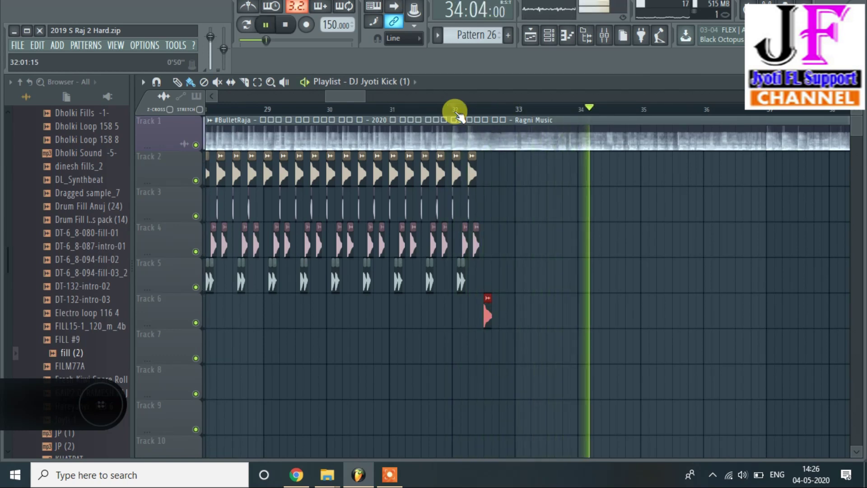
{"action": "scroll", "coordinate": [479, 114], "scroll_direction": "down", "scroll_amount": 2}
{"action": "key", "text": "space"}
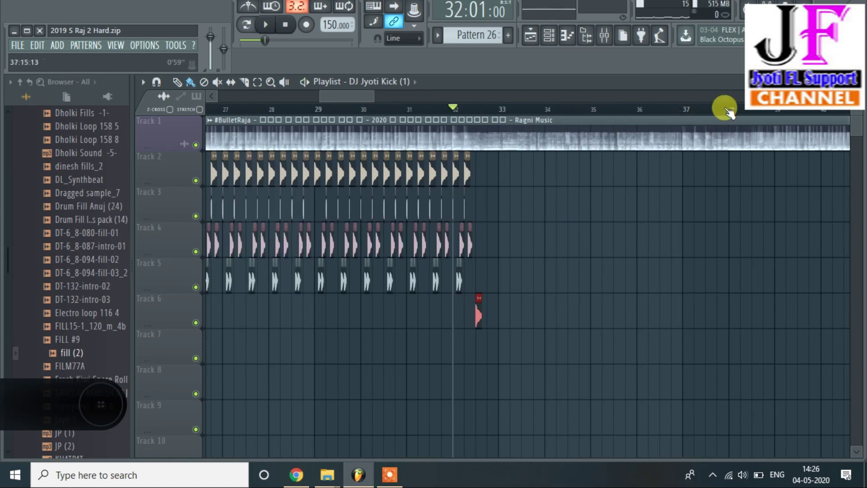
{"action": "left_click", "coordinate": [728, 111]}
{"action": "key", "text": "space"}
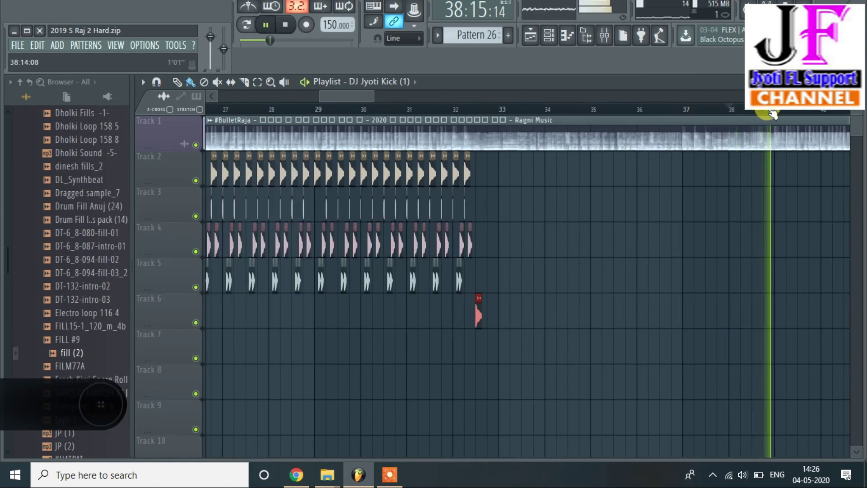
{"action": "key", "text": "space"}
Step: Copy one bar of beat clips on tracks 2 to 5 to start at bar 39 and duplicate it through bar 41
{"action": "scroll", "coordinate": [435, 97], "scroll_direction": "down", "scroll_amount": 2}
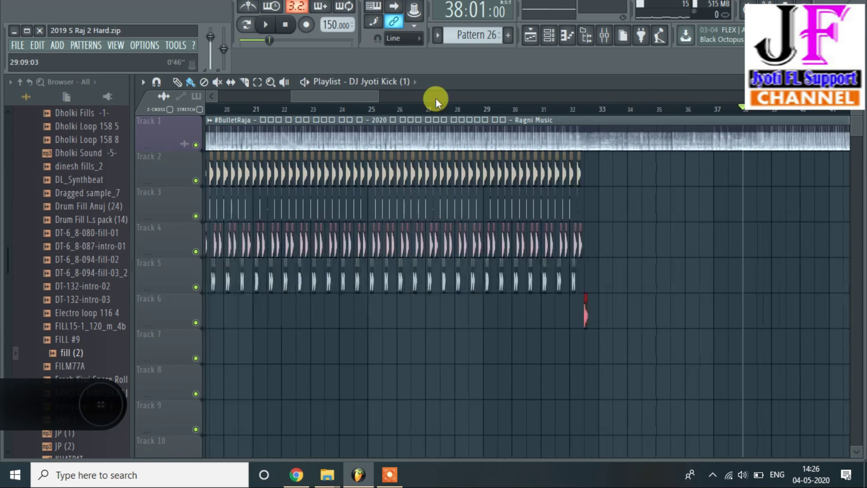
{"action": "left_click_drag", "start_coordinate": [362, 99], "coordinate": [382, 99]}
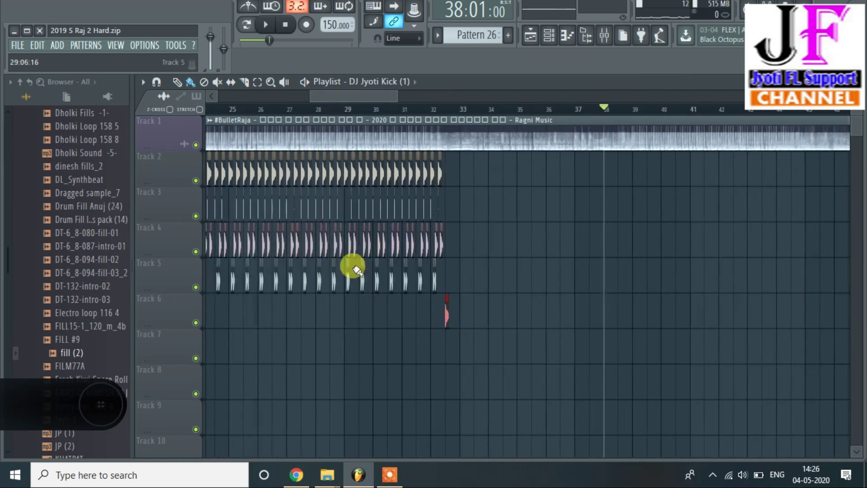
{"action": "left_click_drag", "start_coordinate": [350, 310], "coordinate": [682, 175]}
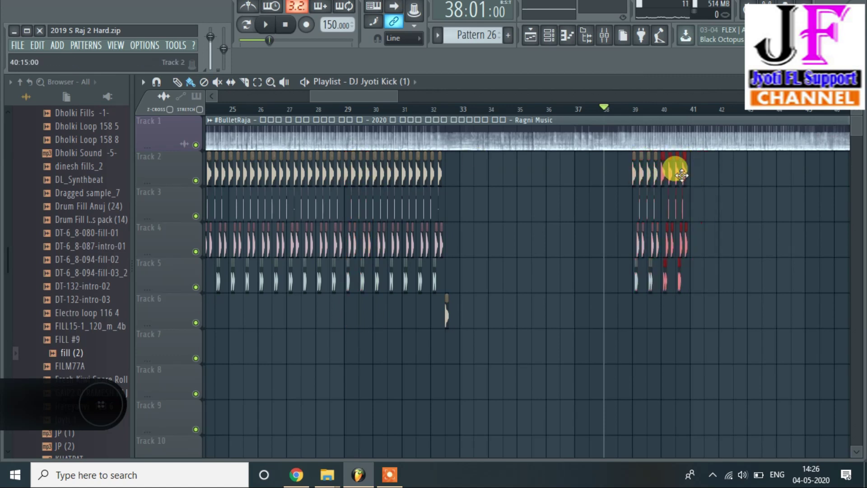
{"action": "key", "text": "ctrl+b"}
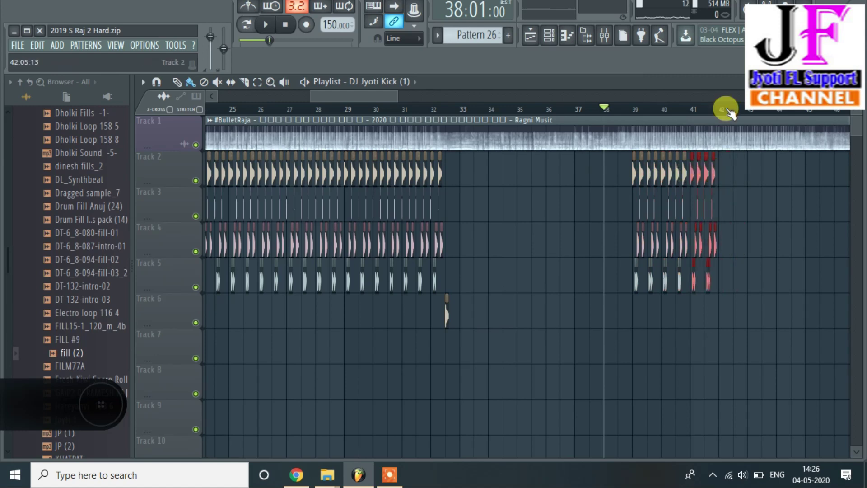
Step: Play from 36:13:00 to hear the gap leading up to the copied beat at bar 39
{"action": "scroll", "coordinate": [727, 111], "scroll_direction": "up", "scroll_amount": 4}
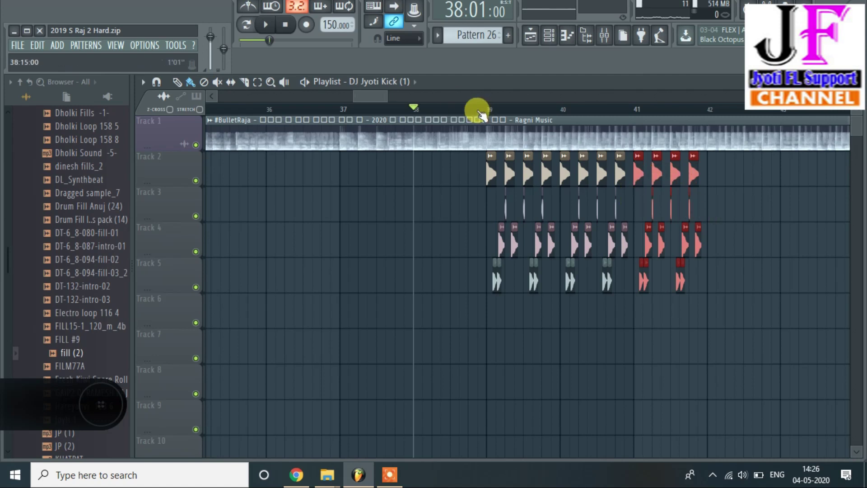
{"action": "scroll", "coordinate": [479, 113], "scroll_direction": "down", "scroll_amount": 3}
{"action": "left_click", "coordinate": [393, 110]}
{"action": "key", "text": "space"}
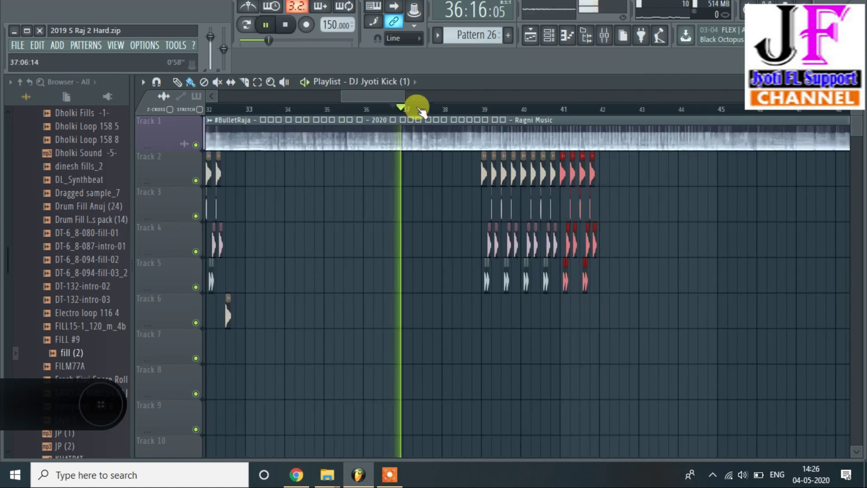
{"action": "scroll", "coordinate": [441, 110], "scroll_direction": "up", "scroll_amount": 2}
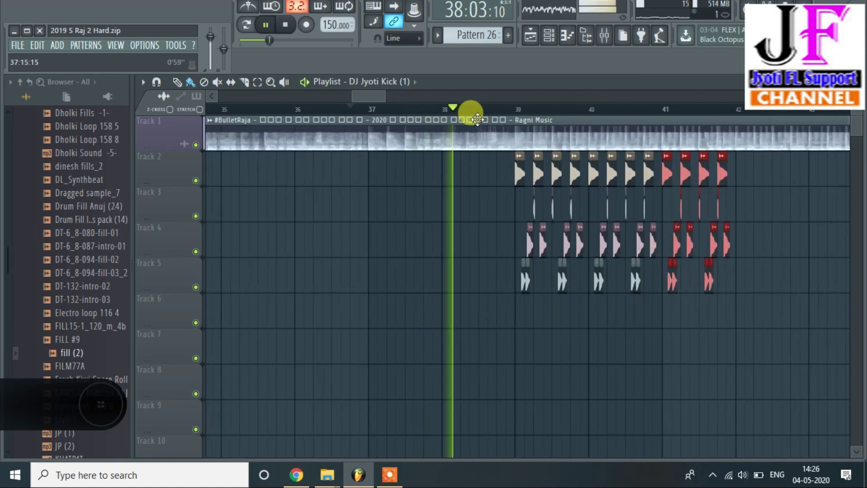
{"action": "key", "text": "space"}
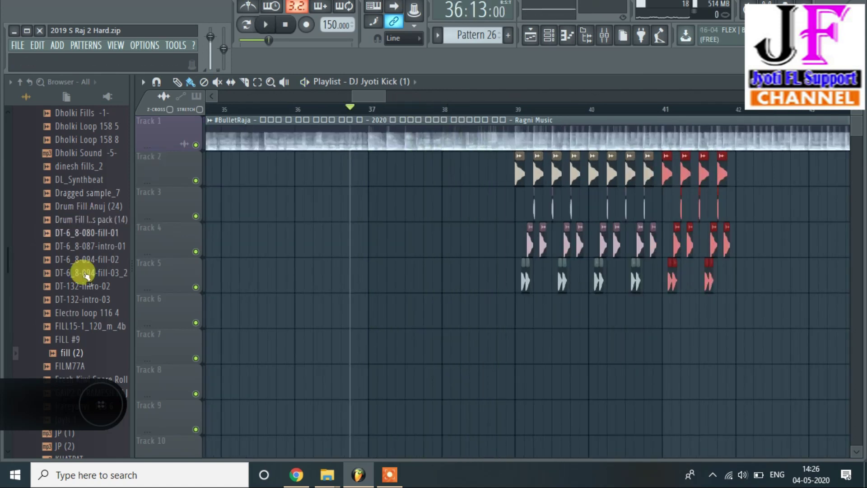
Step: Add the Dragged sample_7 sample to track 2 at bar 38 and play from 37:15:00 through it into the beat
{"action": "left_click_drag", "start_coordinate": [72, 195], "coordinate": [444, 165]}
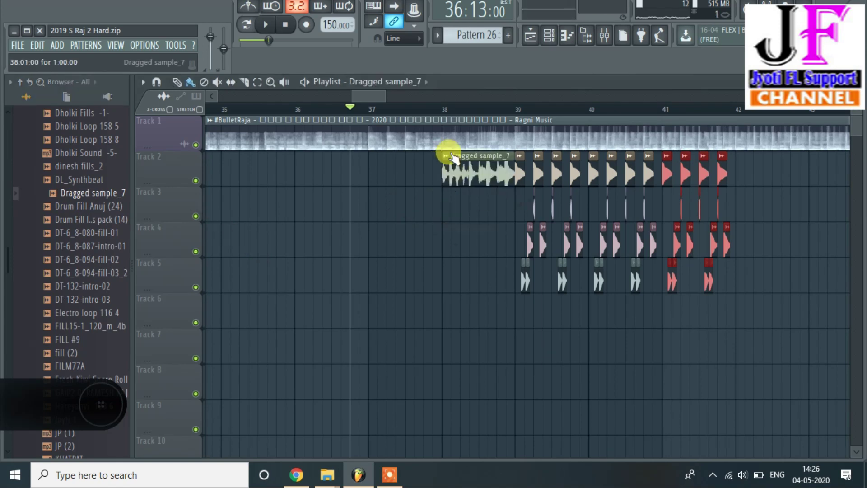
{"action": "left_click", "coordinate": [436, 110]}
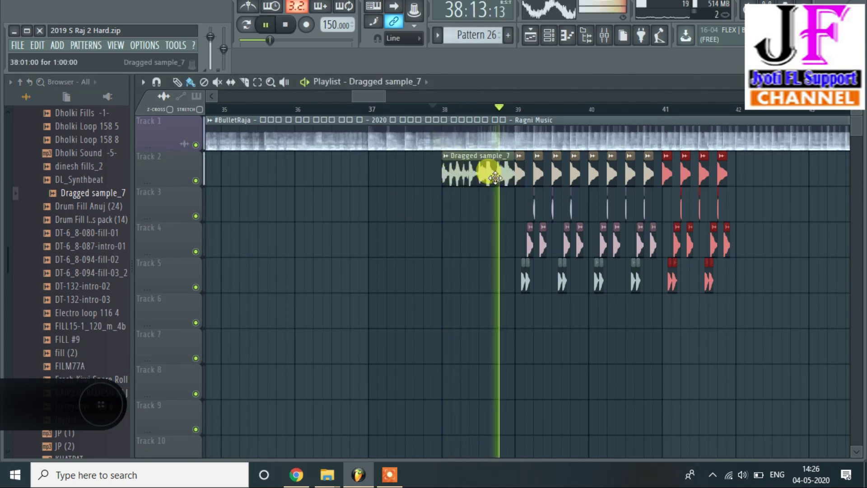
{"action": "scroll", "coordinate": [501, 113], "scroll_direction": "down", "scroll_amount": 2}
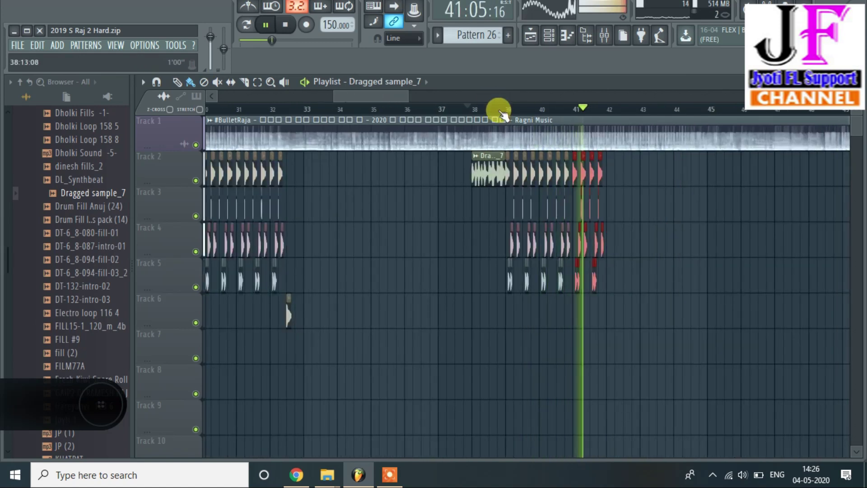
{"action": "key", "text": "space"}
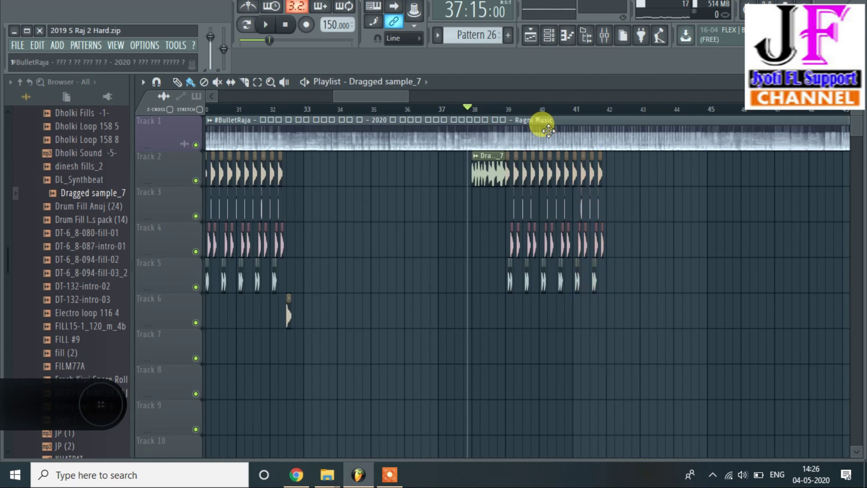
{"action": "scroll", "coordinate": [535, 110], "scroll_direction": "down", "scroll_amount": 5}
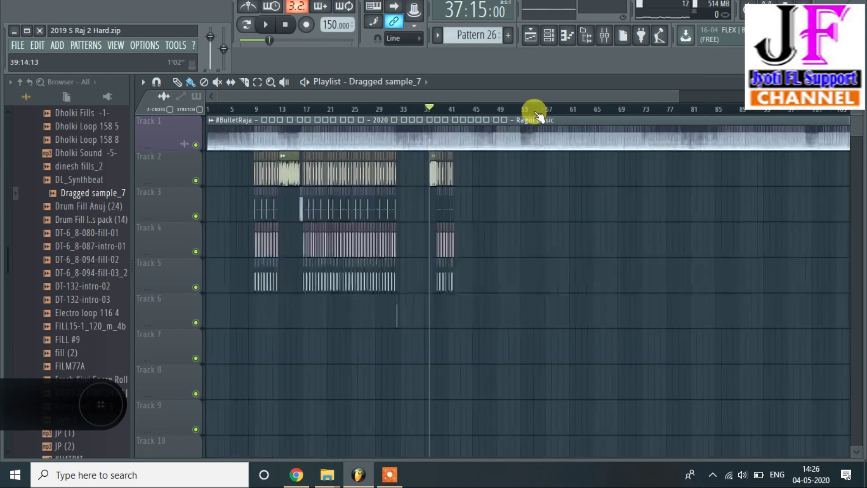
{"action": "scroll", "coordinate": [535, 111], "scroll_direction": "down", "scroll_amount": 2}
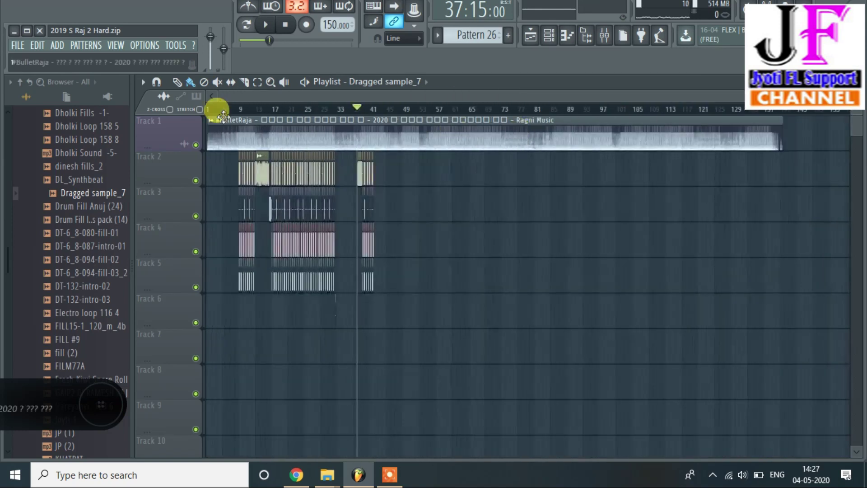
{"action": "scroll", "coordinate": [222, 116], "scroll_direction": "up", "scroll_amount": 2}
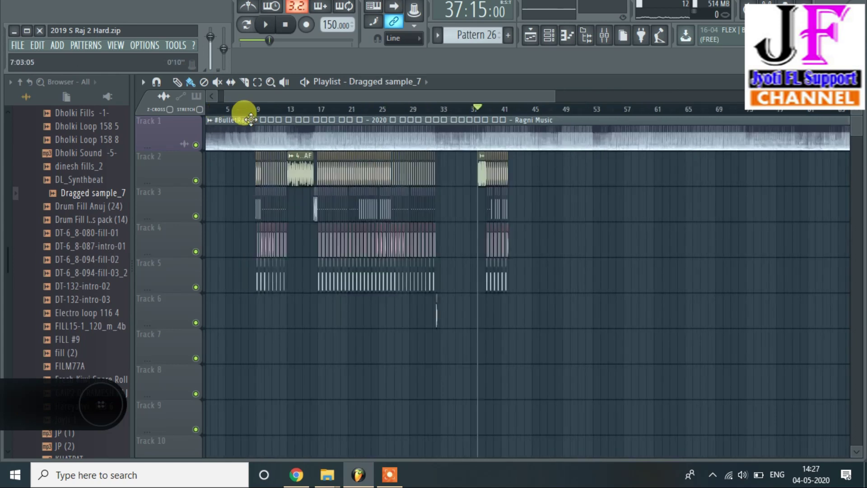
Step: Save the project to the Desktop as a zipped loop file named 2019 S Raj 2 Hard
{"action": "left_click", "coordinate": [19, 45]}
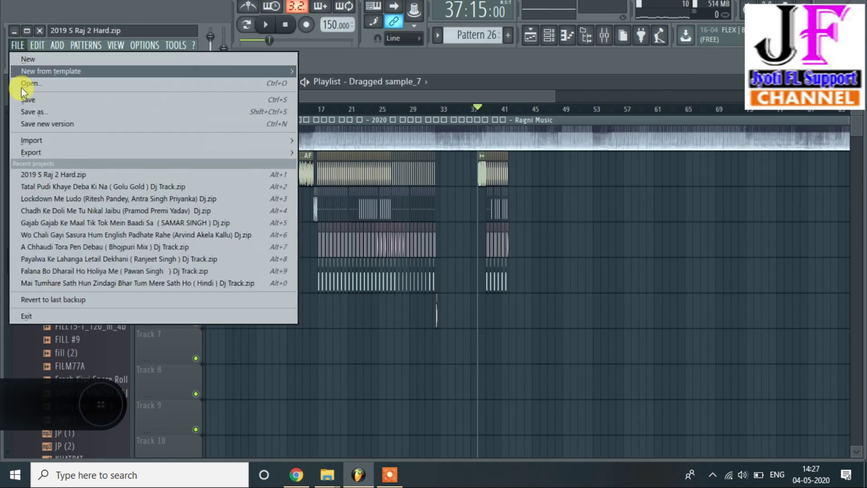
{"action": "left_click", "coordinate": [36, 112]}
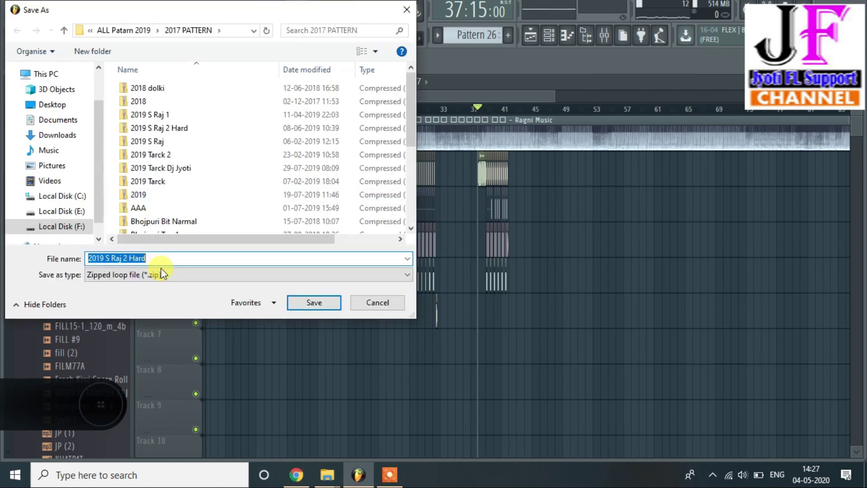
{"action": "left_click", "coordinate": [51, 107]}
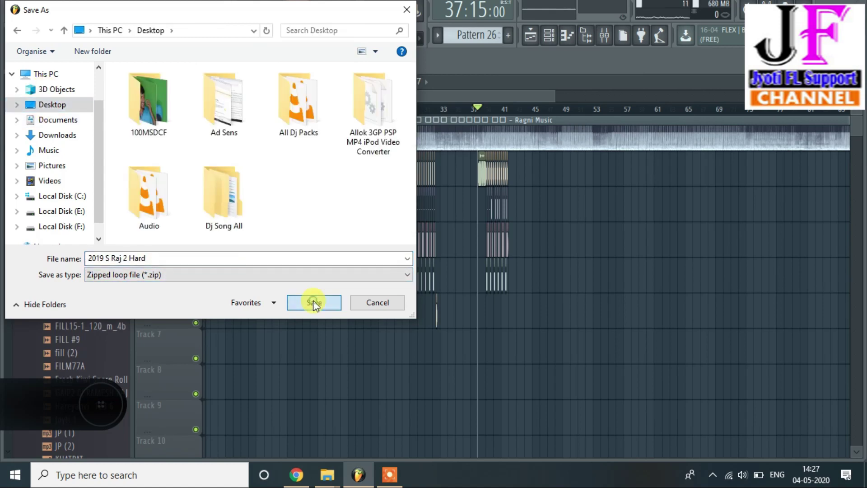
{"action": "left_click", "coordinate": [314, 303]}
Step: Start another Save As to the Desktop and replace the file name with dffg
{"action": "left_click", "coordinate": [19, 45]}
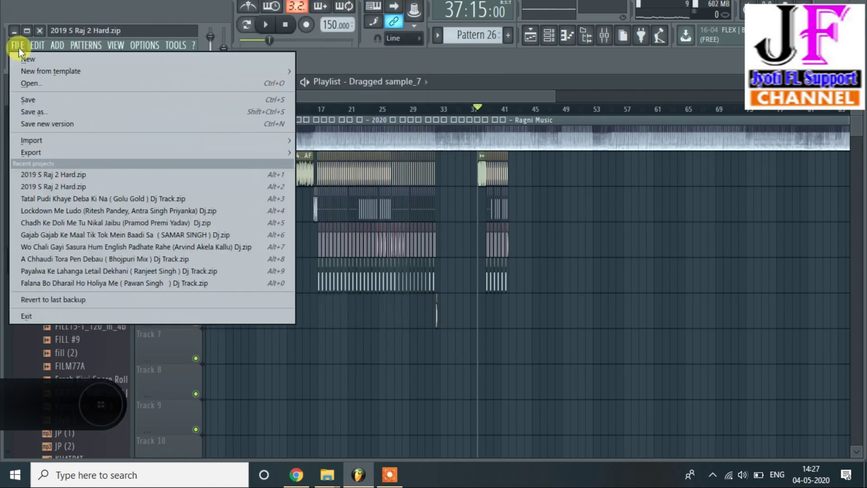
{"action": "left_click", "coordinate": [34, 112]}
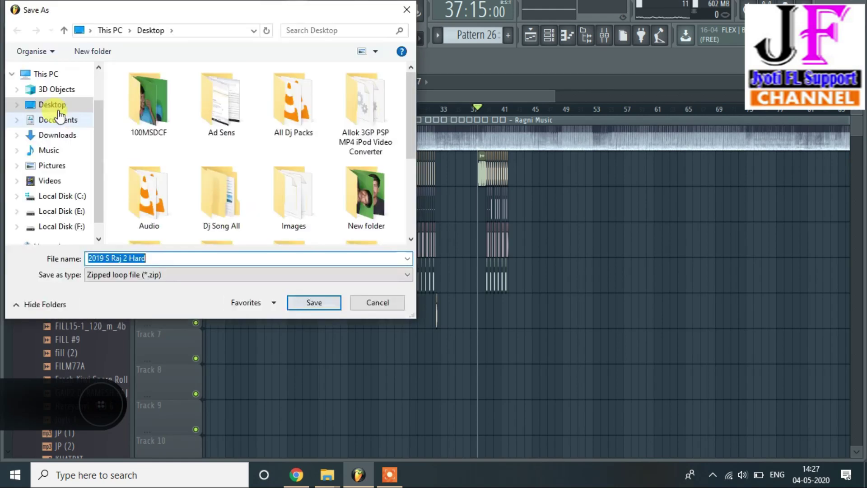
{"action": "double_click", "coordinate": [161, 259]}
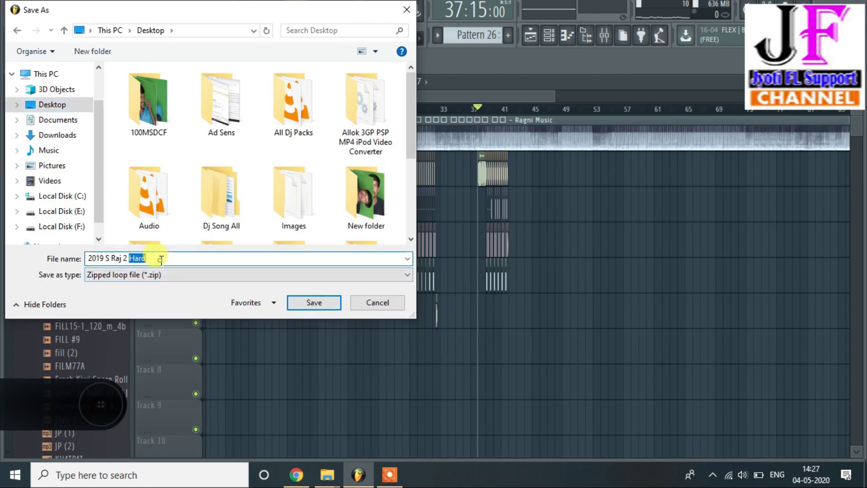
{"action": "key", "text": "BackSpace"}
{"action": "key", "text": "BackSpace"}
{"action": "key", "text": "BackSpace"}
{"action": "key", "text": "BackSpace"}
{"action": "key", "text": "BackSpace"}
{"action": "key", "text": "BackSpace"}
{"action": "key", "text": "BackSpace"}
{"action": "key", "text": "BackSpace"}
{"action": "key", "text": "BackSpace"}
{"action": "key", "text": "BackSpace"}
{"action": "key", "text": "BackSpace"}
{"action": "key", "text": "BackSpace"}
{"action": "key", "text": "BackSpace"}
{"action": "key", "text": "BackSpace"}
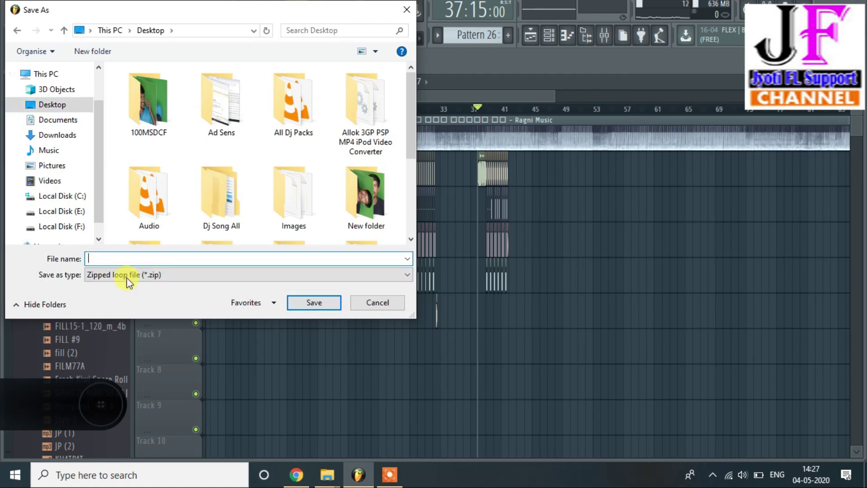
{"action": "type", "text": "dffg"}
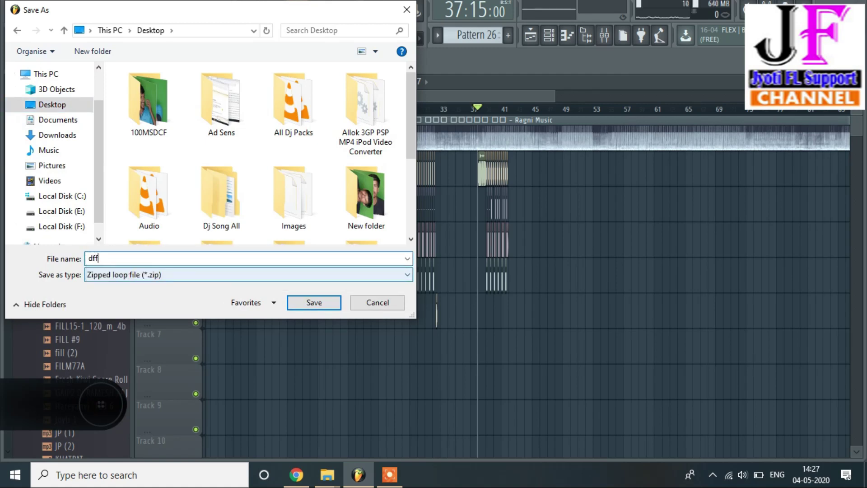
Step: Save in the MPEG 3 audio file (*.mp3) format and start rendering the full song to dffg.mp3
{"action": "left_click", "coordinate": [149, 275]}
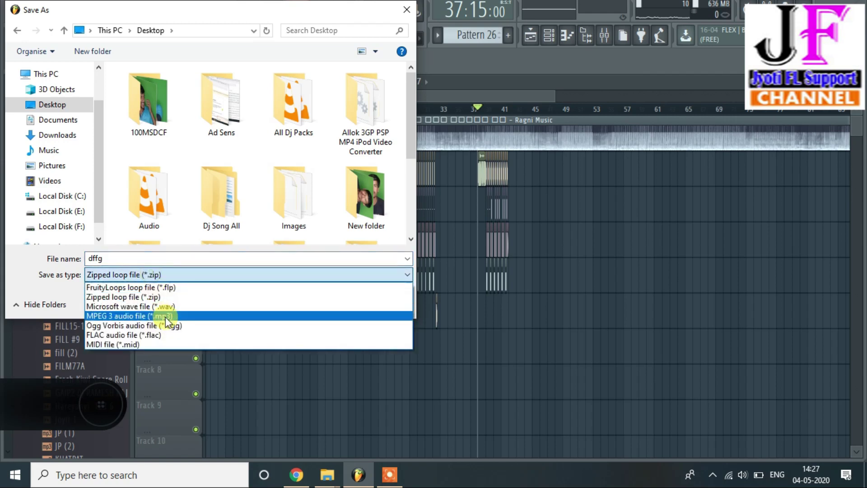
{"action": "left_click", "coordinate": [166, 316]}
{"action": "left_click", "coordinate": [316, 305]}
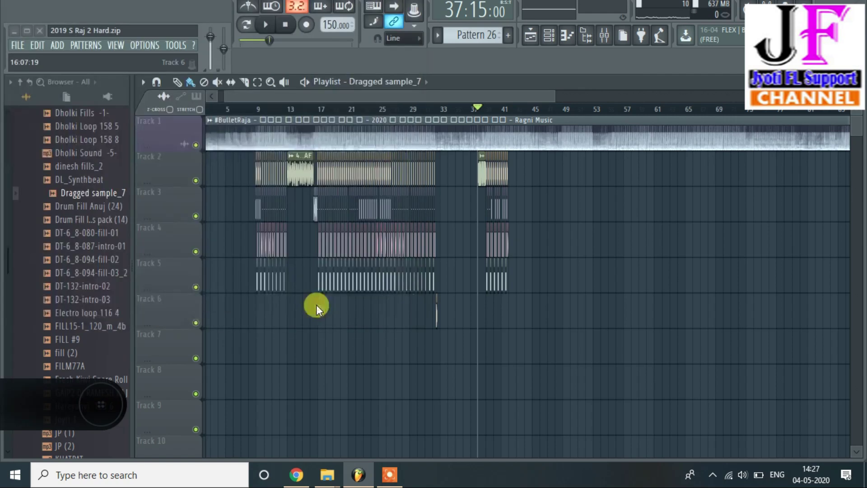
{"action": "left_click", "coordinate": [531, 371]}
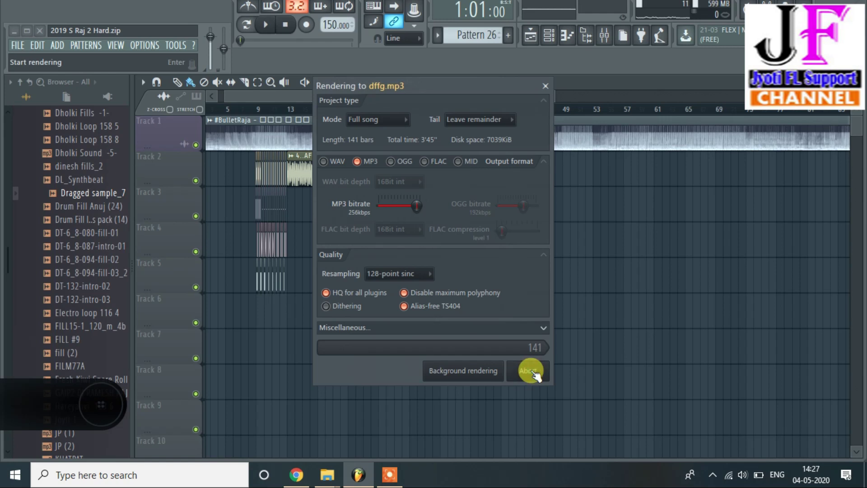